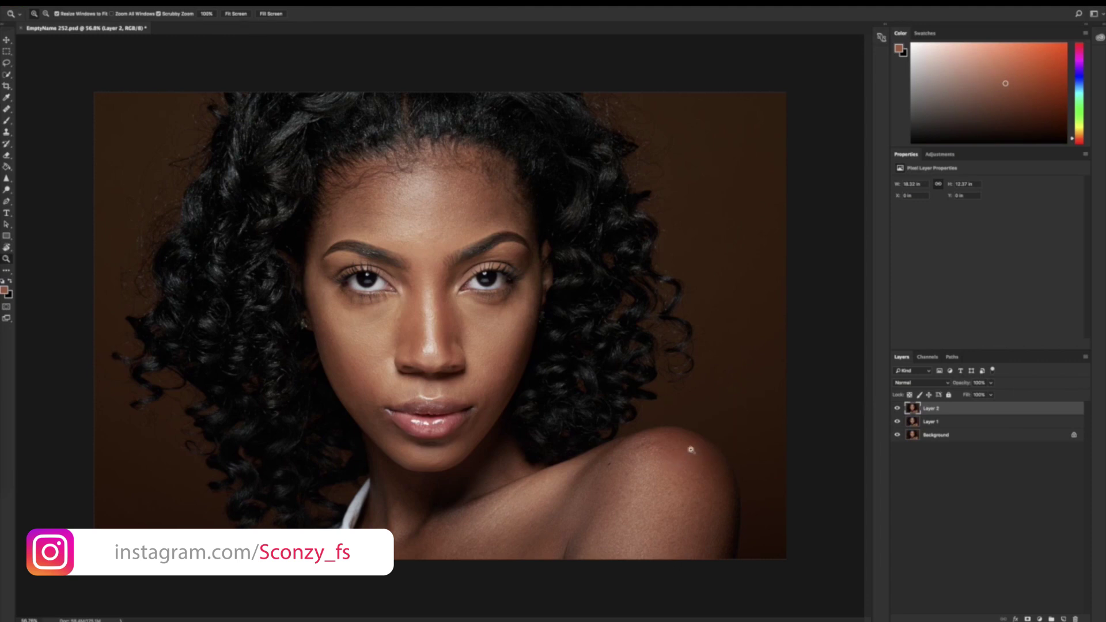
# - Add a new empty layer above Layer 2 and set up the Brush tool with white as the foreground colour
pyautogui.moveTo(686, 449); pyautogui.dragTo(714, 442)
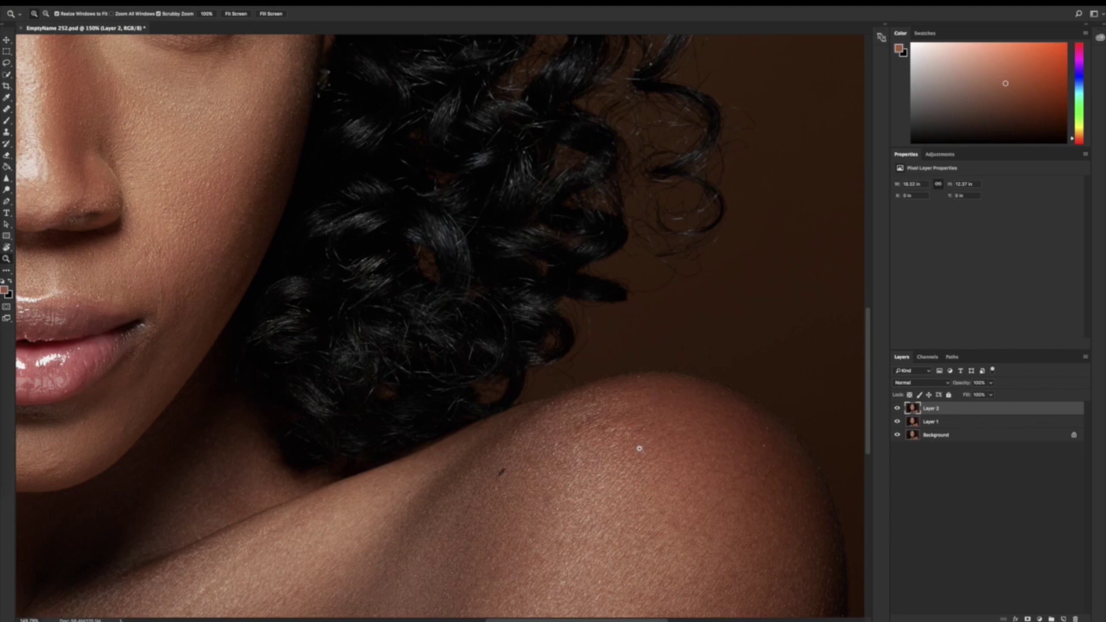
pyautogui.hotkey('ctrl', 'shift', 'n')
pyautogui.press('Return')
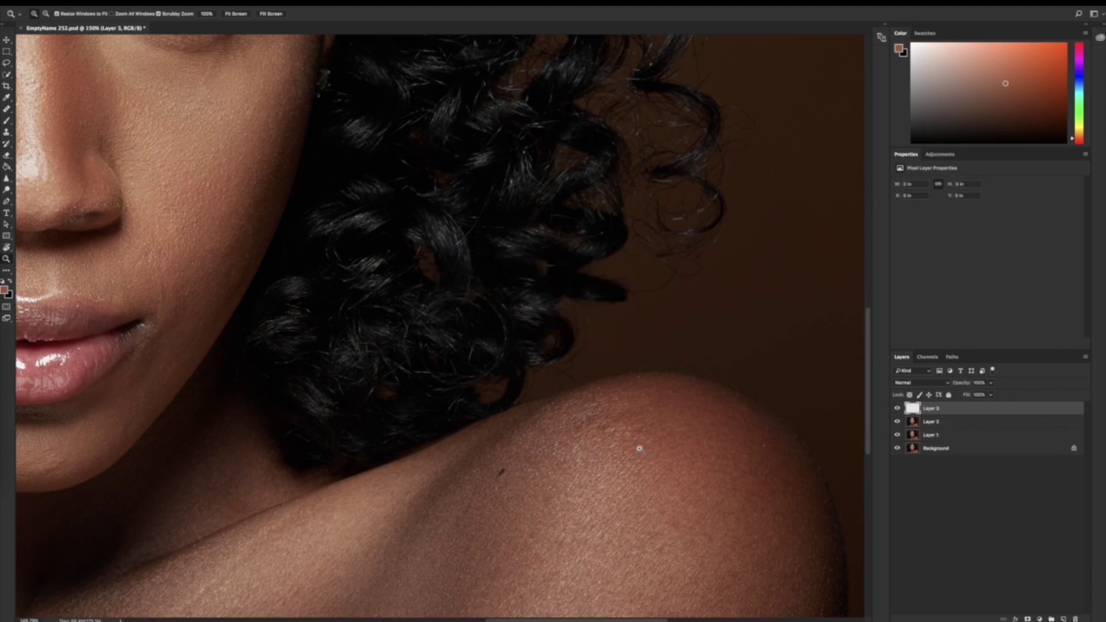
pyautogui.press('b')
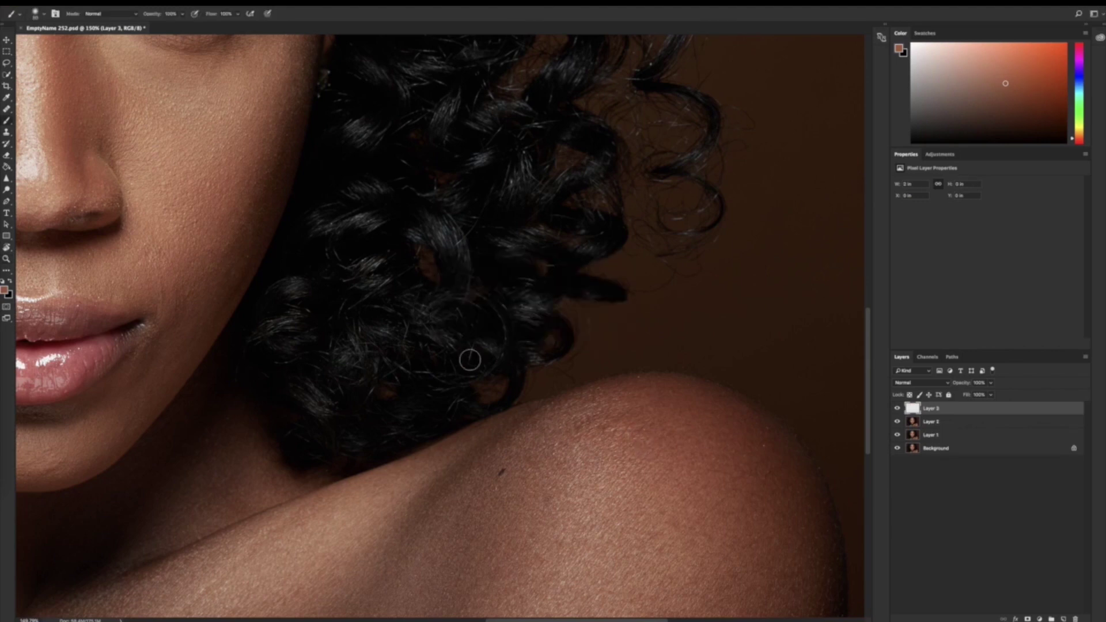
pyautogui.press('d')
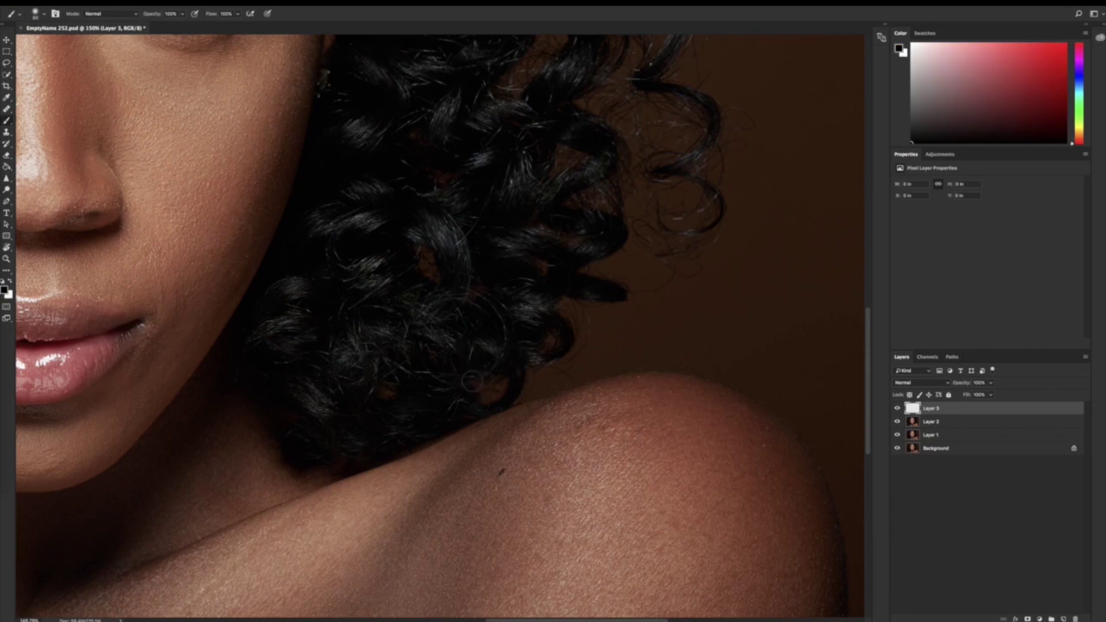
pyautogui.press('x')
# - Raise the brush hardness for a crisp edge and ready the brush over the shoulder area
pyautogui.click(43, 14)
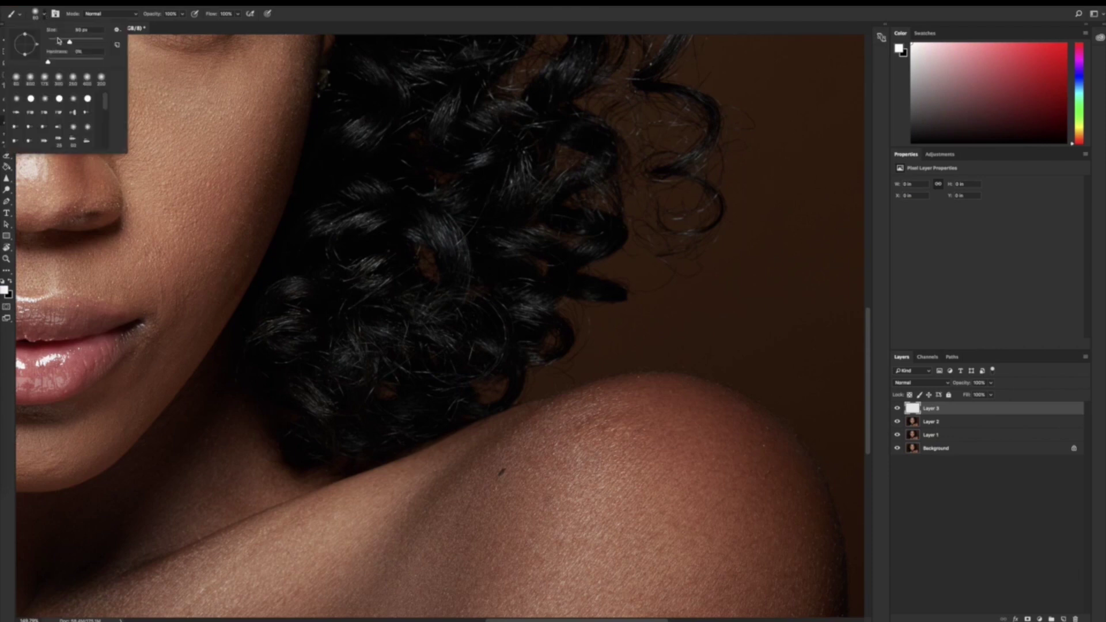
pyautogui.click(91, 52)
pyautogui.click(96, 61)
pyautogui.click(253, 12)
pyautogui.press('z')
pyautogui.scroll(-3, 396, 247)
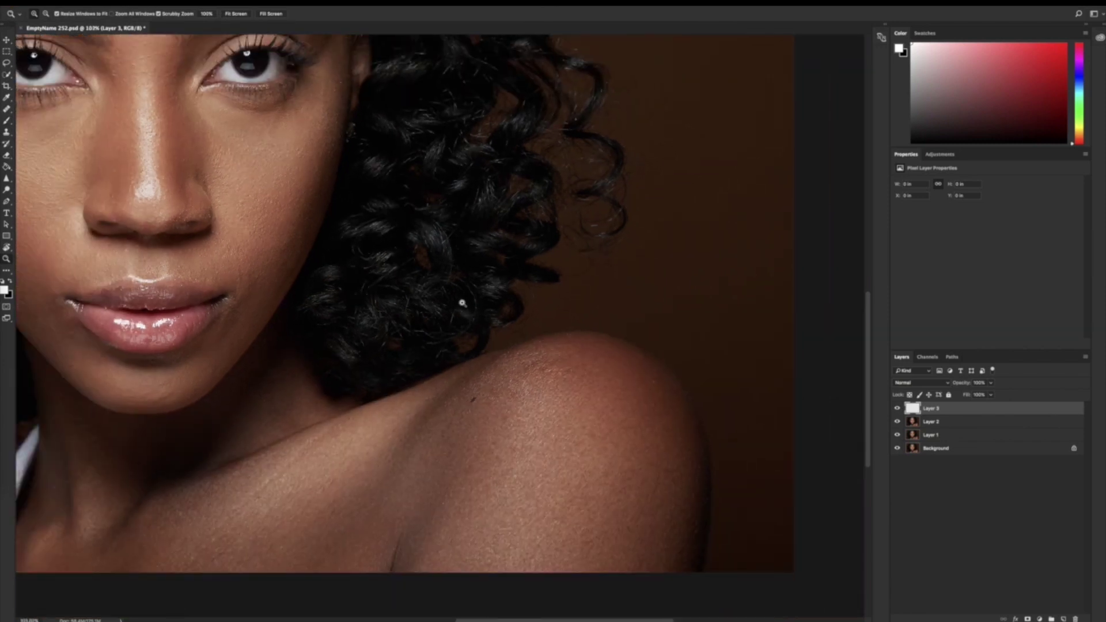
pyautogui.press('b')
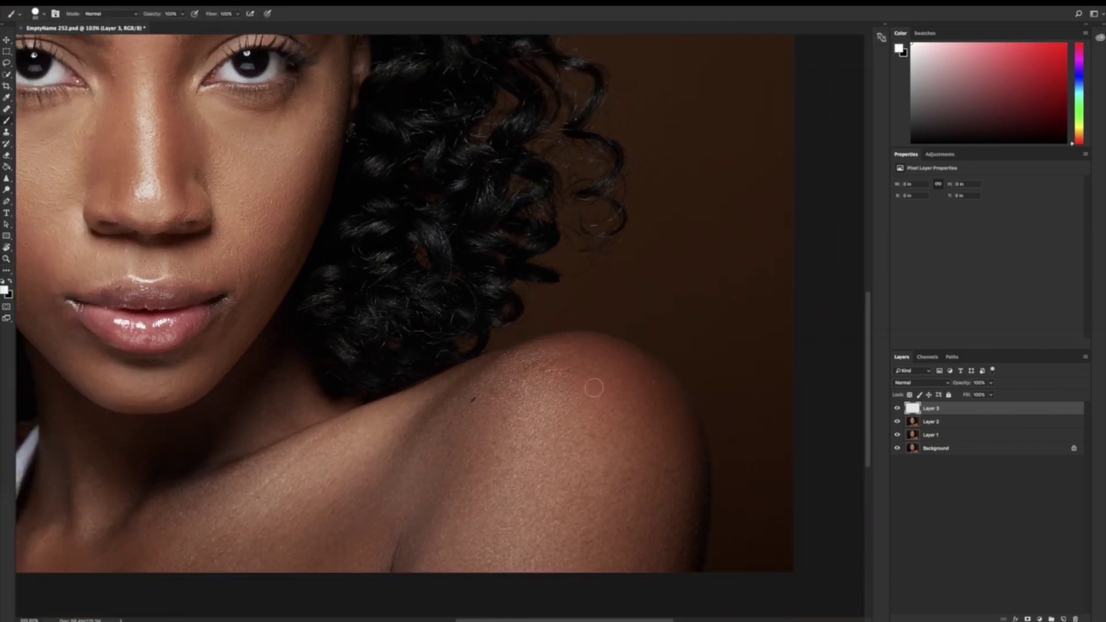
# - Outline two areas on the shoulder and one on the collarbone in white, and undo the outlines
pyautogui.moveTo(609, 347)
pyautogui.mouseDown()
pyautogui.moveTo(572, 341)
pyautogui.moveTo(596, 435)
pyautogui.moveTo(660, 442)
pyautogui.moveTo(626, 369)
pyautogui.moveTo(615, 373)
pyautogui.mouseUp()
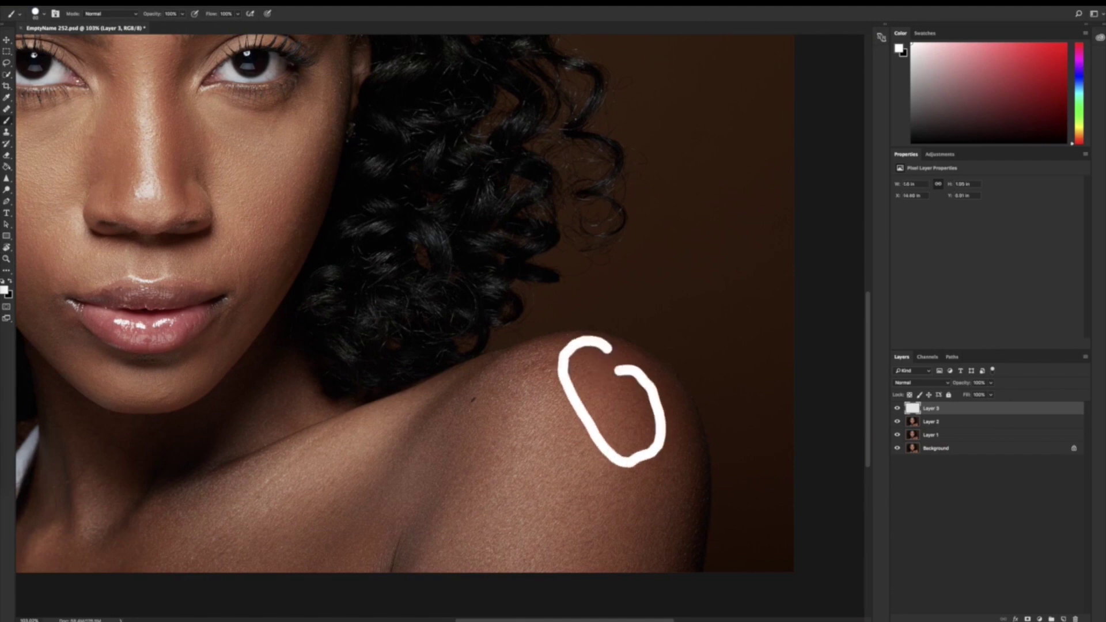
pyautogui.moveTo(497, 409)
pyautogui.mouseDown()
pyautogui.moveTo(452, 556)
pyautogui.moveTo(530, 570)
pyautogui.moveTo(574, 488)
pyautogui.moveTo(553, 421)
pyautogui.mouseUp()
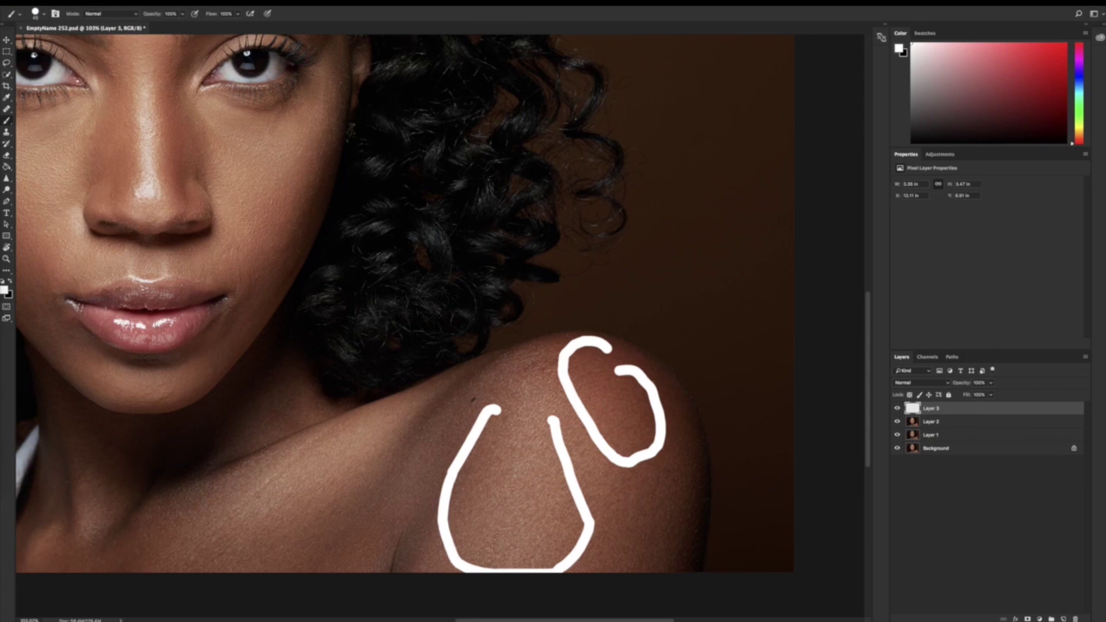
pyautogui.moveTo(353, 428)
pyautogui.mouseDown()
pyautogui.moveTo(324, 434)
pyautogui.moveTo(285, 499)
pyautogui.moveTo(429, 403)
pyautogui.moveTo(364, 414)
pyautogui.mouseUp()
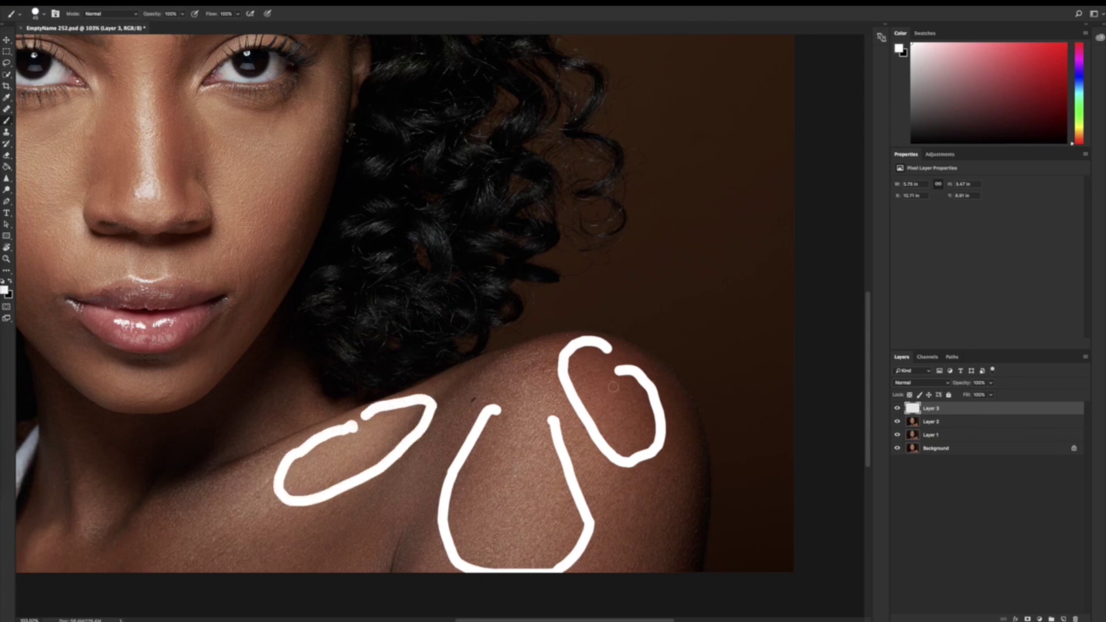
pyautogui.hotkey('ctrl', 'z')
pyautogui.hotkey('ctrl', 'z')
pyautogui.hotkey('ctrl', 'z')
pyautogui.hotkey('ctrl', 'z')
pyautogui.hotkey('ctrl', 'z')
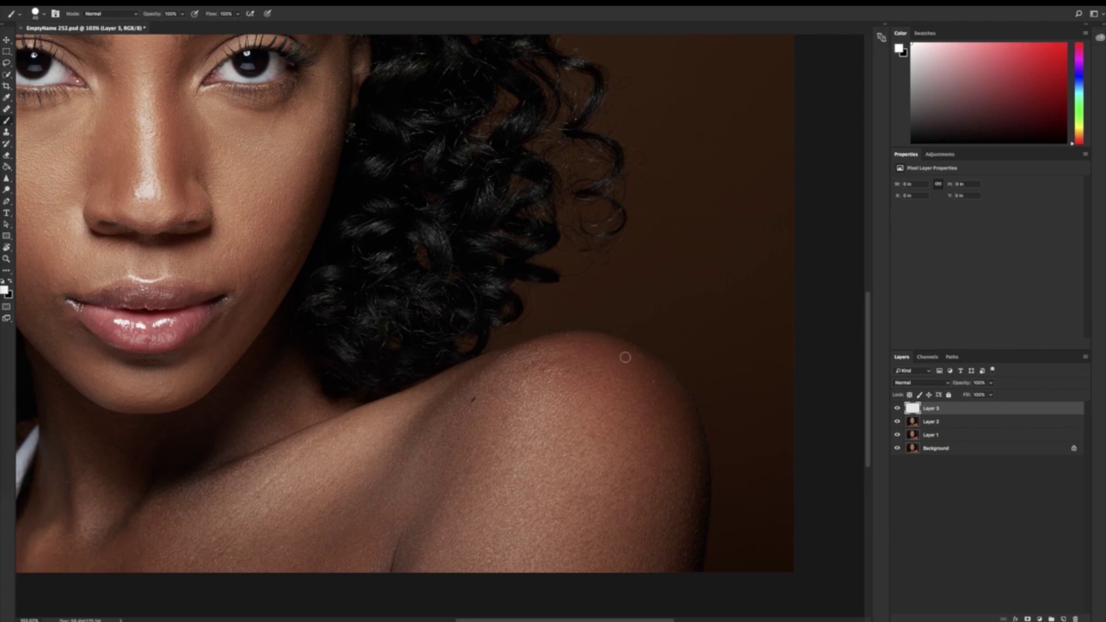
# - Merge the empty layer down into Layer 2
pyautogui.hotkey('ctrl', 'e')
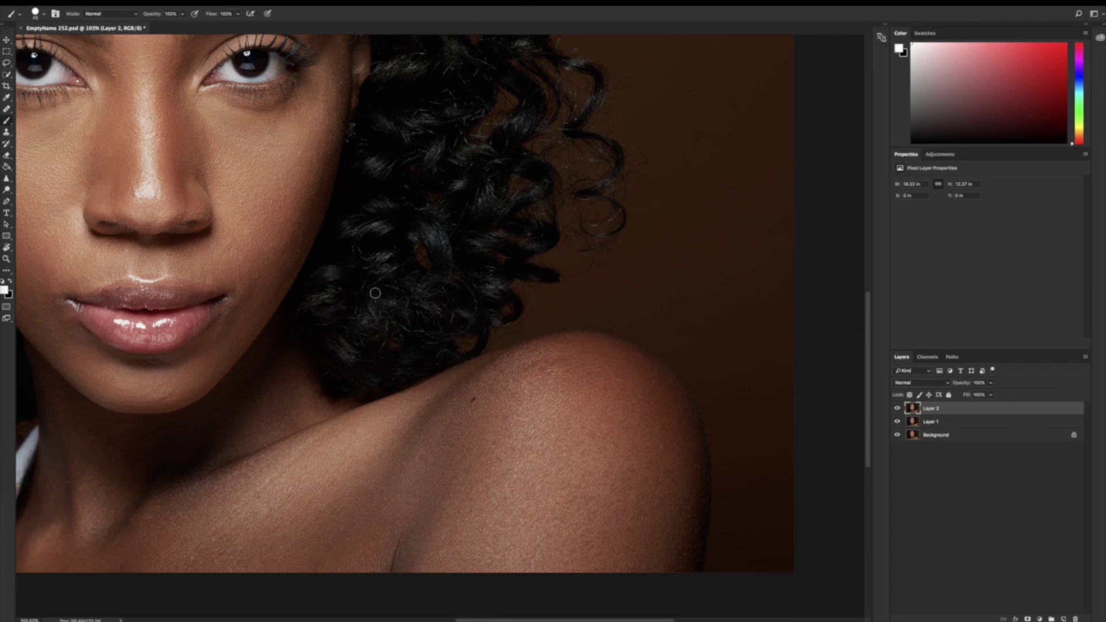
pyautogui.press('z')
pyautogui.moveTo(398, 271); pyautogui.dragTo(378, 279)
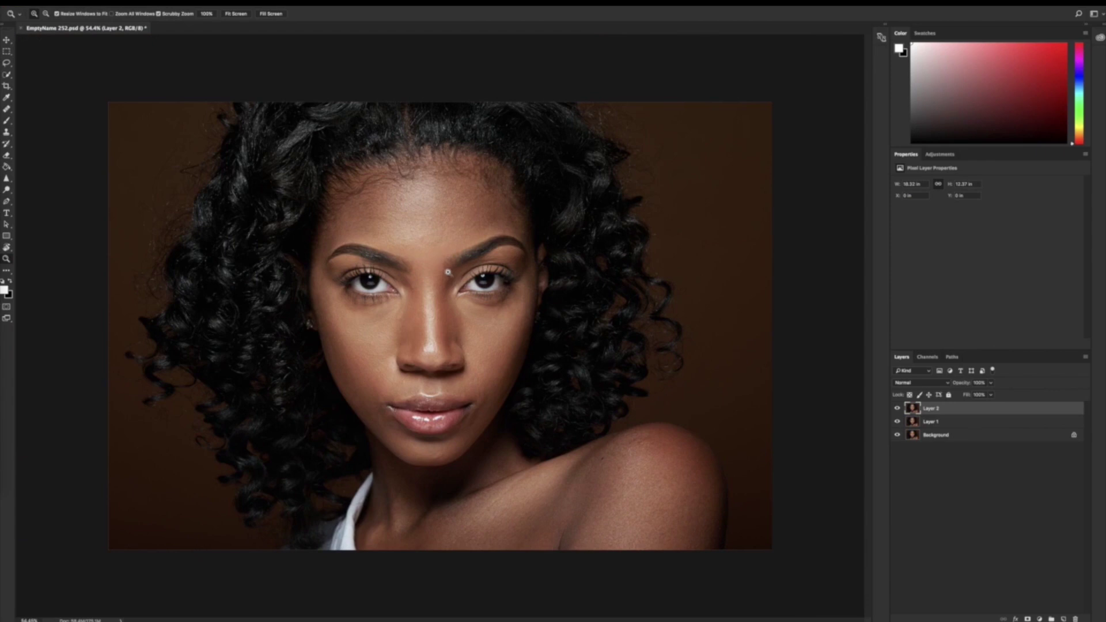
pyautogui.moveTo(437, 272); pyautogui.dragTo(453, 270)
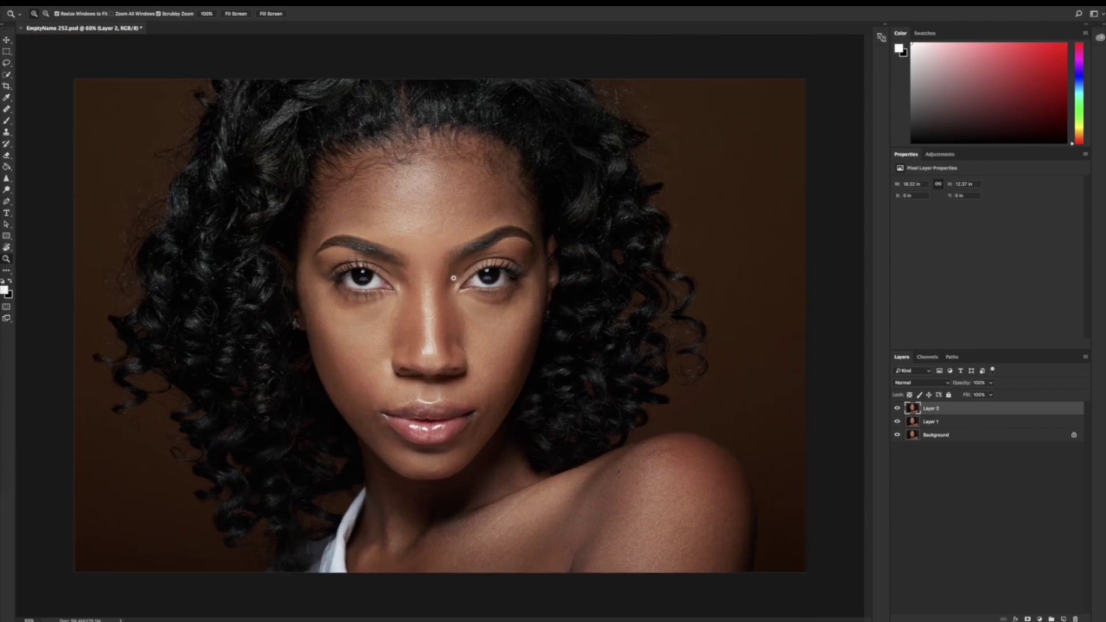
pyautogui.press('j')
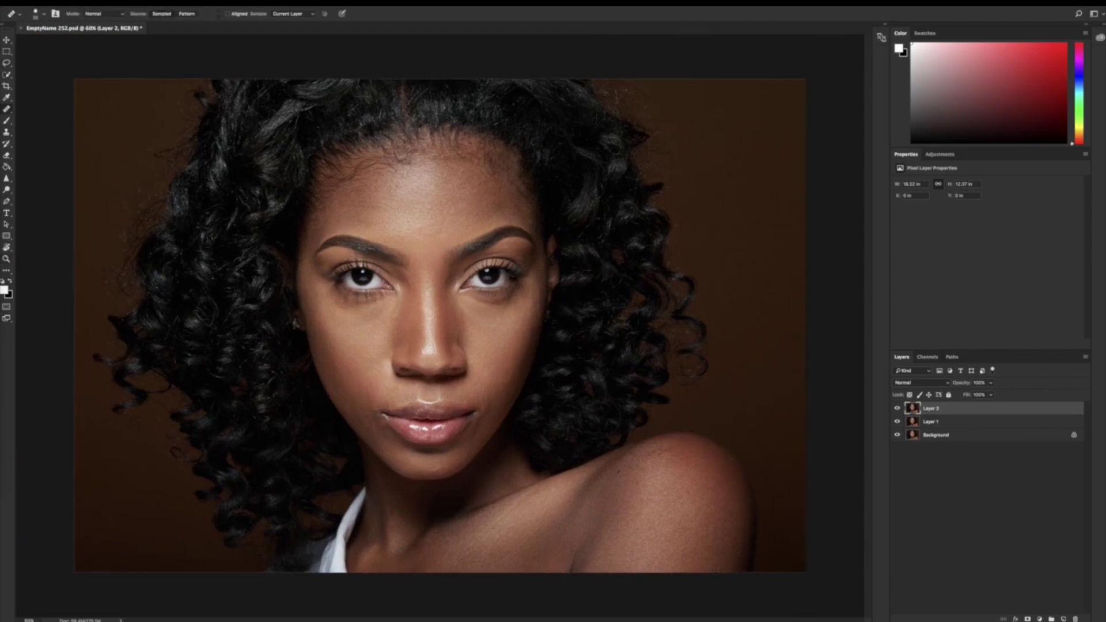
pyautogui.moveTo(328, 354)
pyautogui.mouseDown()
pyautogui.moveTo(349, 395)
pyautogui.moveTo(330, 356)
pyautogui.mouseUp()
pyautogui.click(368, 405)
# - Add a new empty layer for annotations above Layer 2 and activate the Brush tool
pyautogui.hotkey('ctrl', 'shift', 'n')
pyautogui.press('Return')
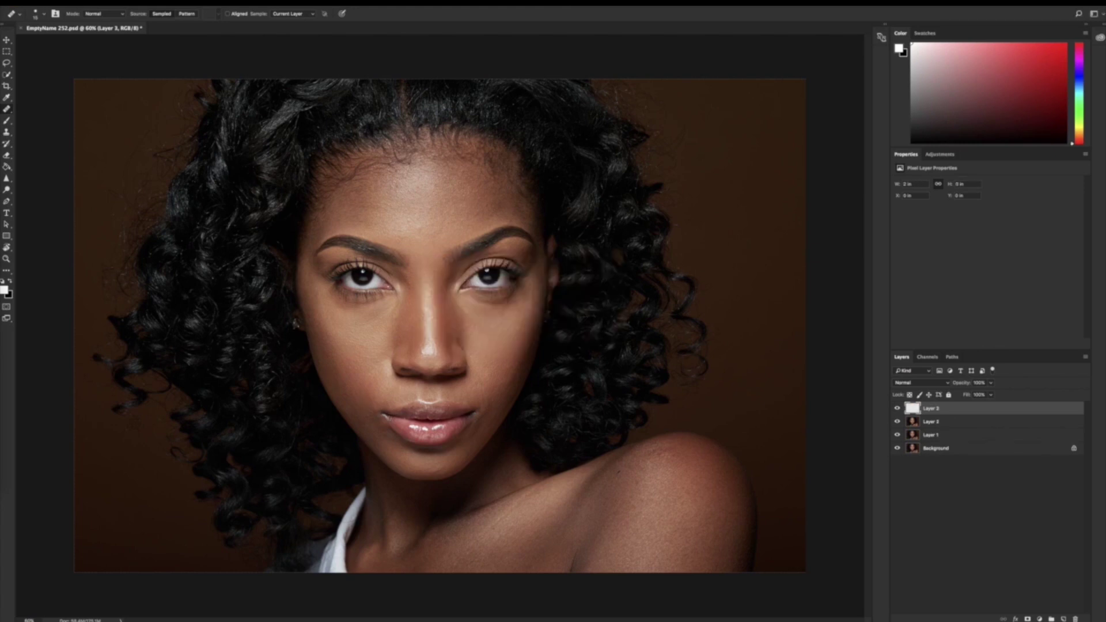
pyautogui.press('b')
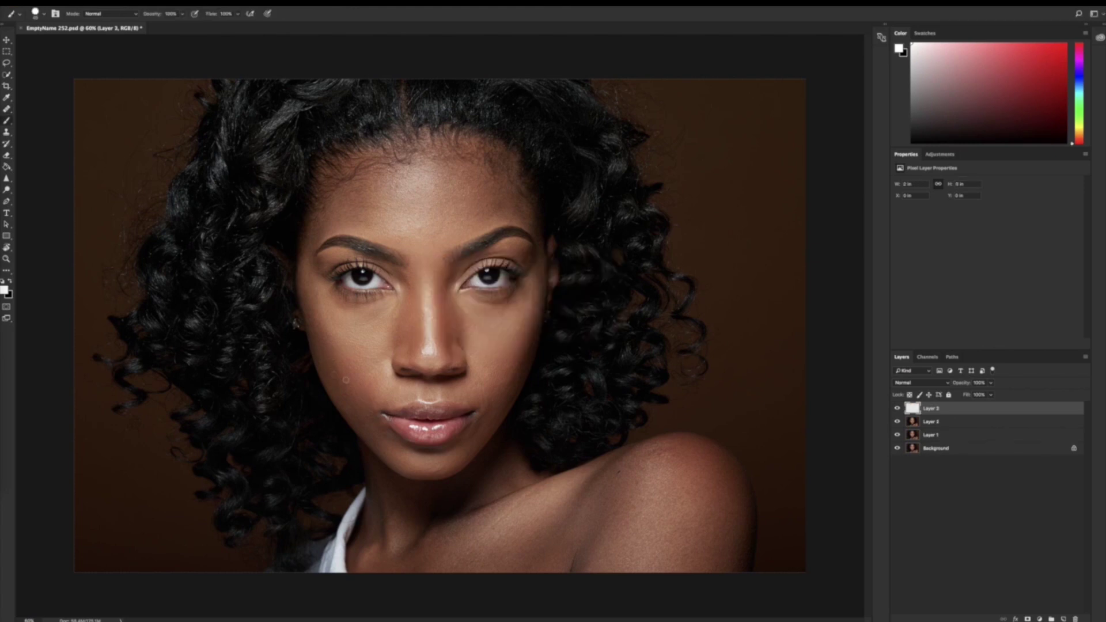
# - Undo a thick test outline on the cheek at the photo's left and reduce the brush size
pyautogui.moveTo(339, 360)
pyautogui.mouseDown()
pyautogui.moveTo(354, 397)
pyautogui.moveTo(341, 353)
pyautogui.mouseUp()
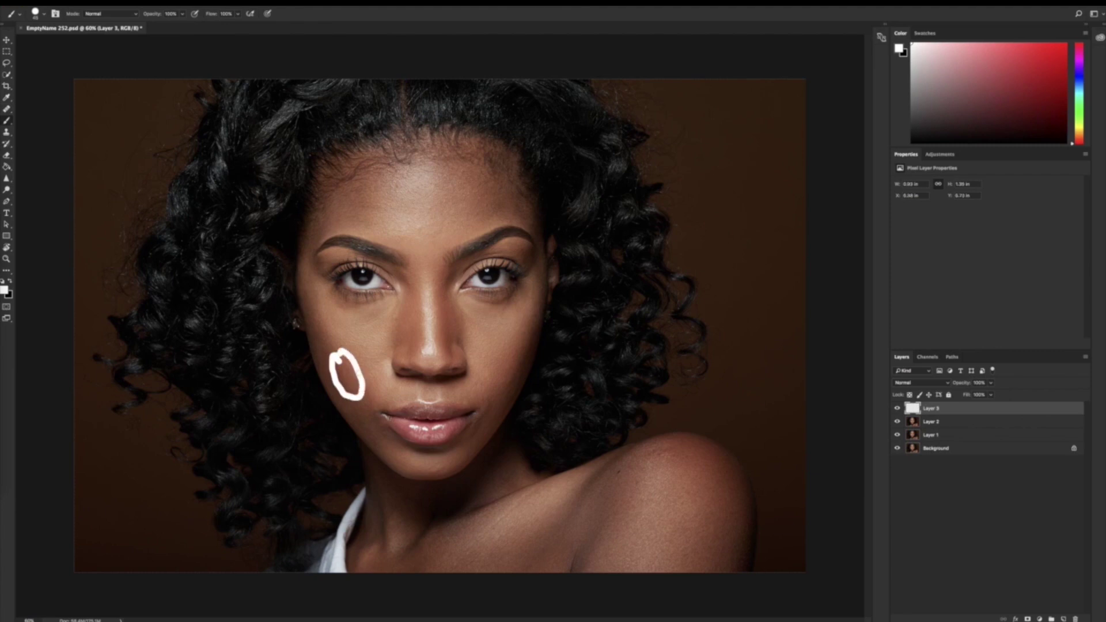
pyautogui.hotkey('ctrl', 'z')
pyautogui.press('[')
pyautogui.press('[')
pyautogui.press('[')
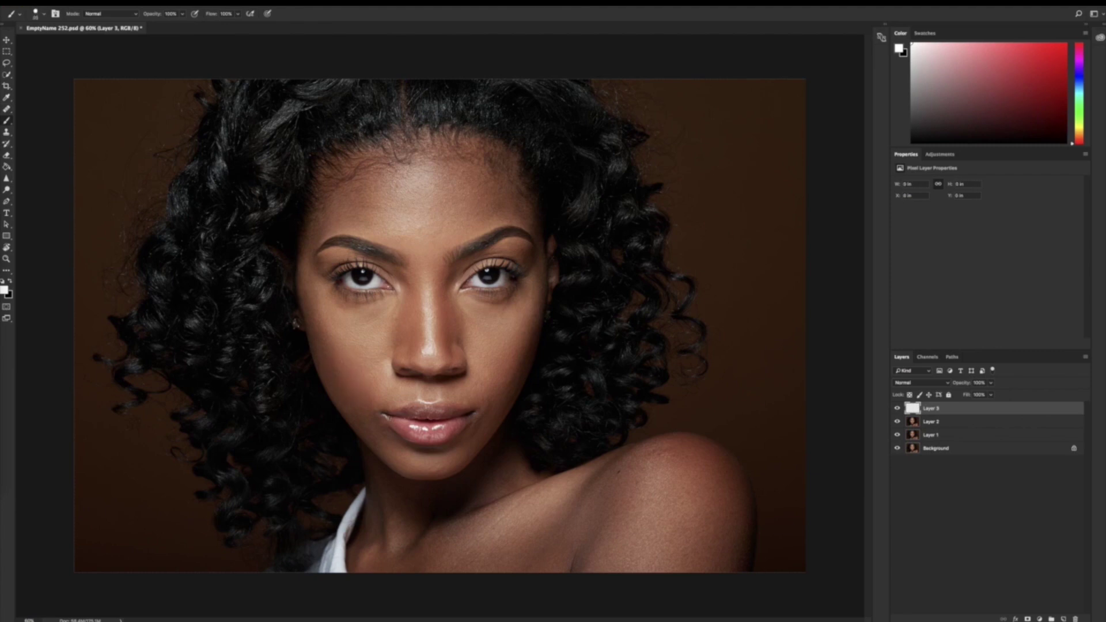
# - Draw a thin white outline around the reddish patch on the cheek at the photo's left and undo it
pyautogui.moveTo(328, 362)
pyautogui.mouseDown()
pyautogui.moveTo(343, 397)
pyautogui.moveTo(363, 400)
pyautogui.moveTo(334, 358)
pyautogui.moveTo(345, 380)
pyautogui.mouseUp()
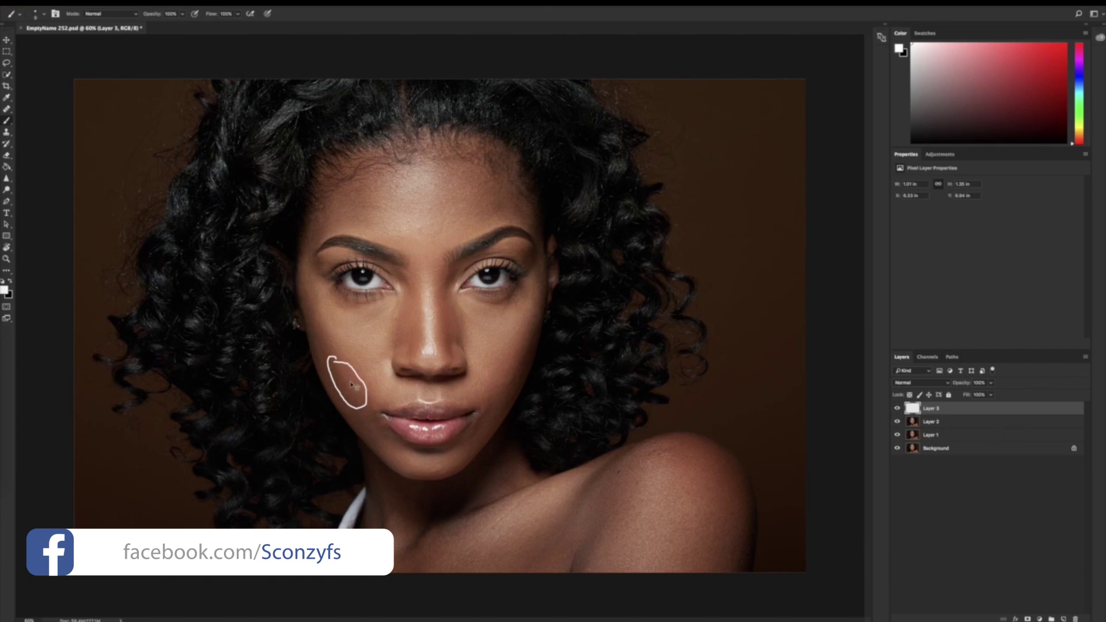
pyautogui.hotkey('ctrl', 'alt', 'z')
pyautogui.hotkey('ctrl', 'alt', 'z')
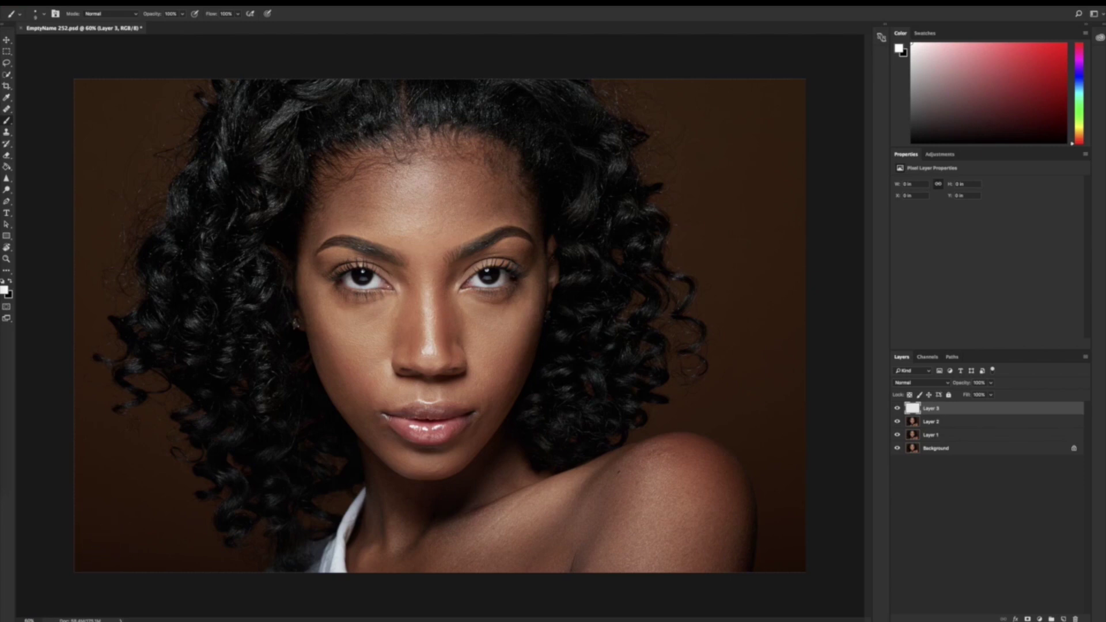
# - Outline the cheek edge at the photo's right and draw an arrow pointing toward the face from each side
pyautogui.moveTo(518, 351)
pyautogui.mouseDown()
pyautogui.moveTo(505, 393)
pyautogui.moveTo(528, 359)
pyautogui.moveTo(526, 330)
pyautogui.mouseUp()
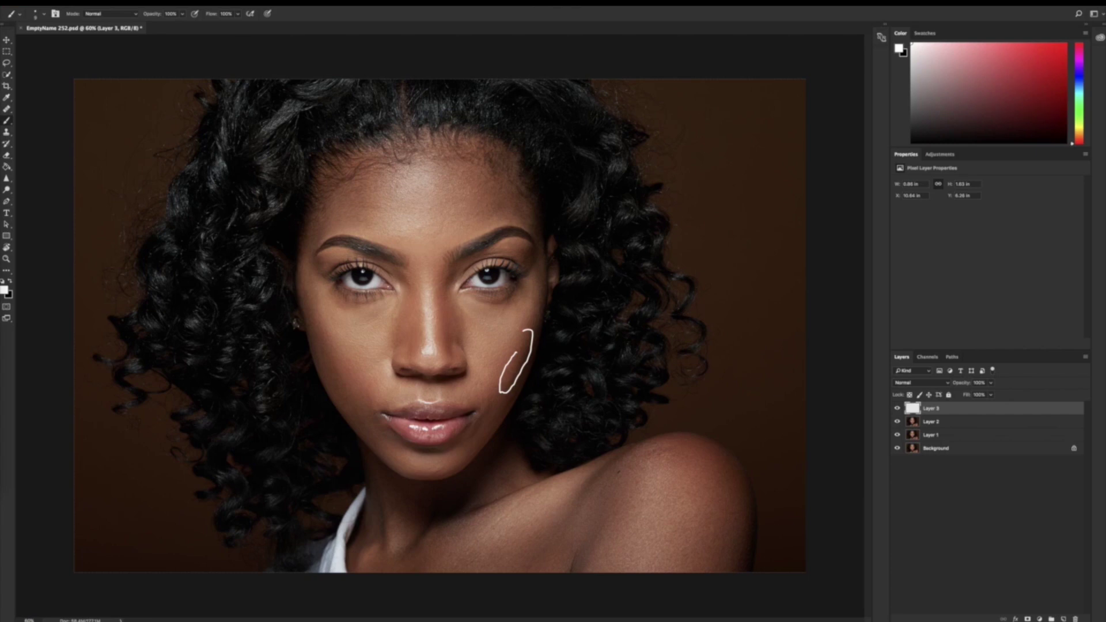
pyautogui.moveTo(722, 286); pyautogui.dragTo(649, 311)
pyautogui.moveTo(671, 260); pyautogui.dragTo(698, 323)
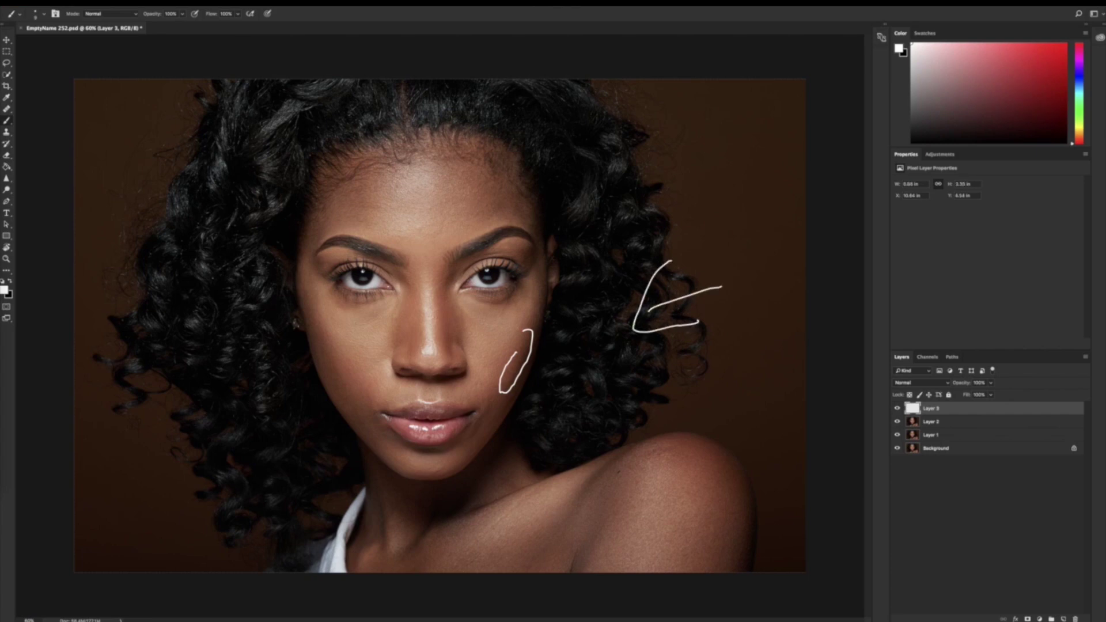
pyautogui.moveTo(179, 355); pyautogui.dragTo(255, 355)
pyautogui.moveTo(212, 326)
pyautogui.mouseDown()
pyautogui.moveTo(262, 342)
pyautogui.moveTo(222, 407)
pyautogui.mouseUp()
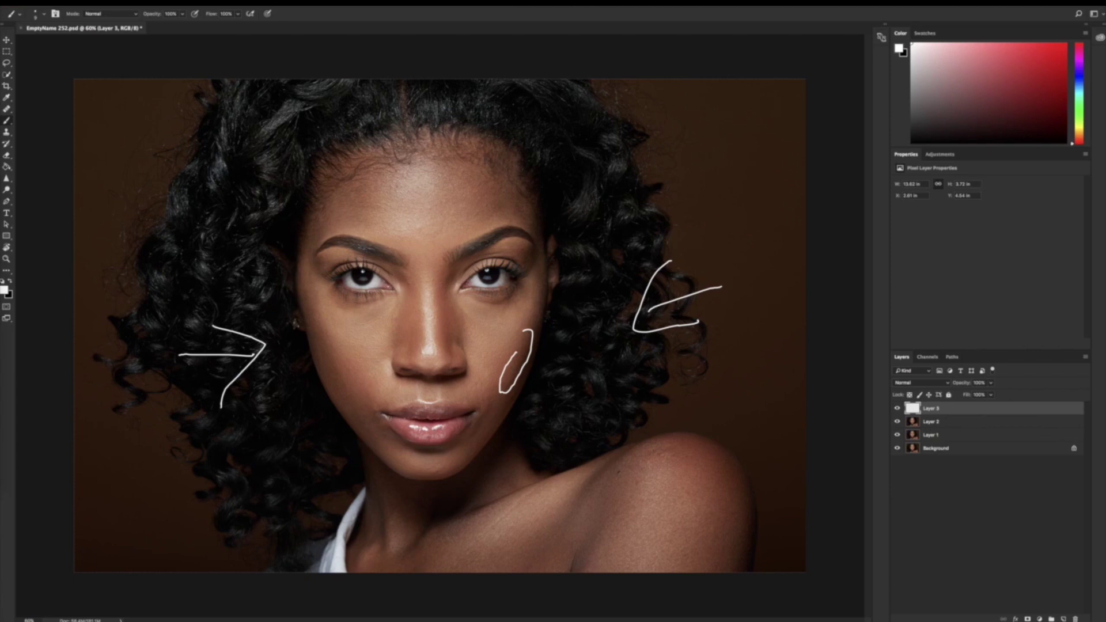
# - Scribble white marks over the mid-forehead, down the nose bridge and along the underside of the jaw
pyautogui.moveTo(423, 176)
pyautogui.mouseDown()
pyautogui.moveTo(403, 199)
pyautogui.moveTo(455, 201)
pyautogui.moveTo(427, 236)
pyautogui.moveTo(387, 226)
pyautogui.moveTo(417, 248)
pyautogui.moveTo(453, 193)
pyautogui.mouseUp()
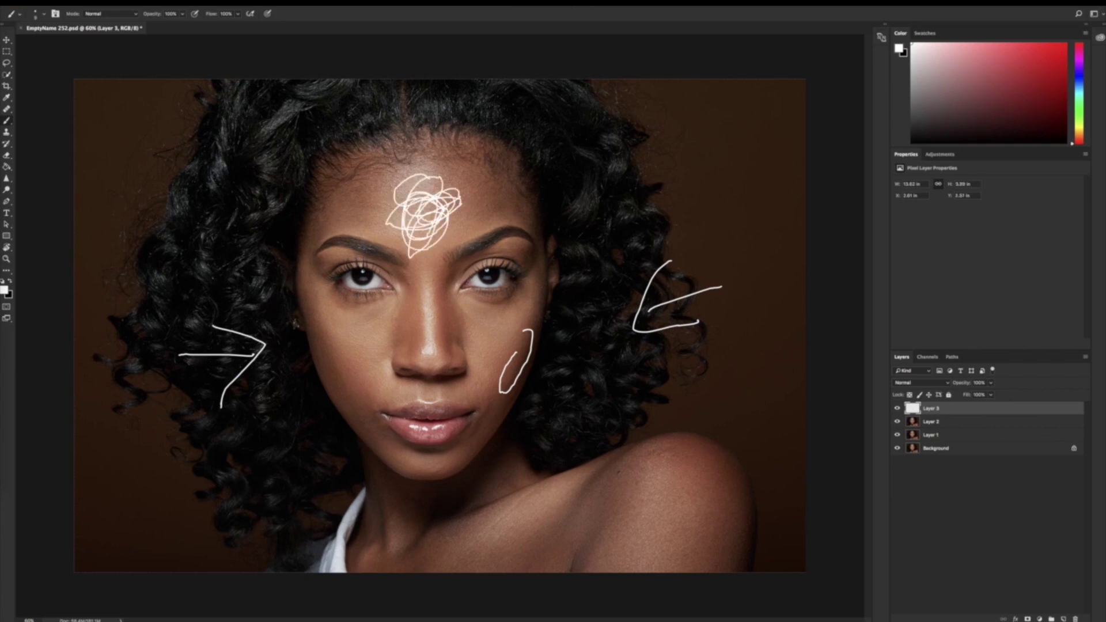
pyautogui.moveTo(434, 291)
pyautogui.mouseDown()
pyautogui.moveTo(430, 352)
pyautogui.moveTo(435, 274)
pyautogui.moveTo(435, 320)
pyautogui.mouseUp()
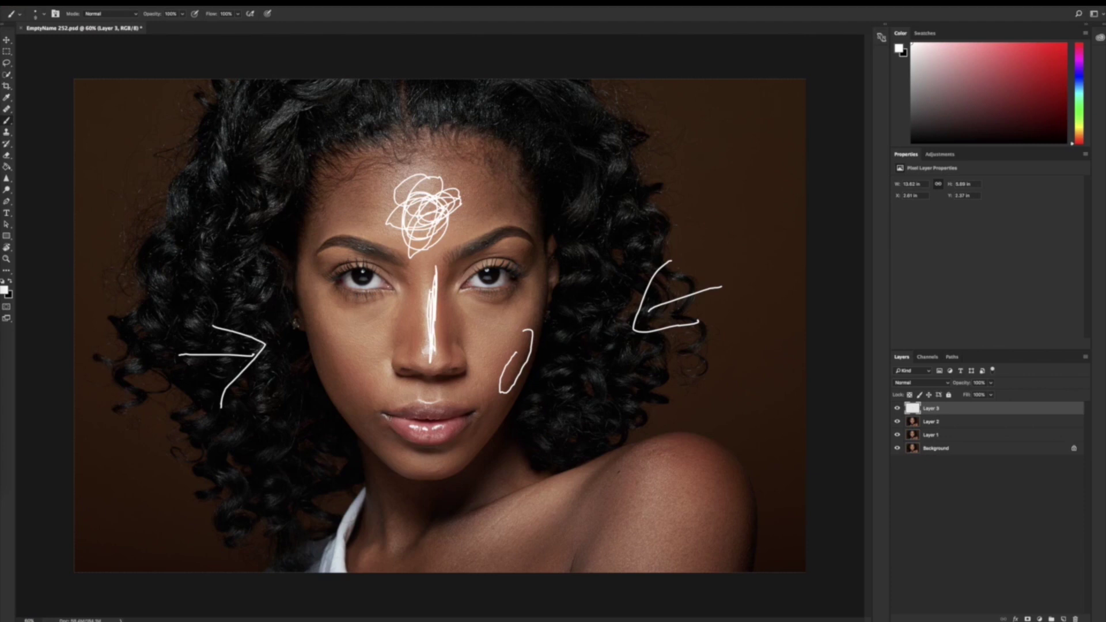
pyautogui.moveTo(508, 426)
pyautogui.mouseDown()
pyautogui.moveTo(423, 502)
pyautogui.moveTo(381, 474)
pyautogui.moveTo(501, 443)
pyautogui.moveTo(386, 487)
pyautogui.moveTo(501, 436)
pyautogui.moveTo(386, 494)
pyautogui.moveTo(484, 475)
pyautogui.mouseUp()
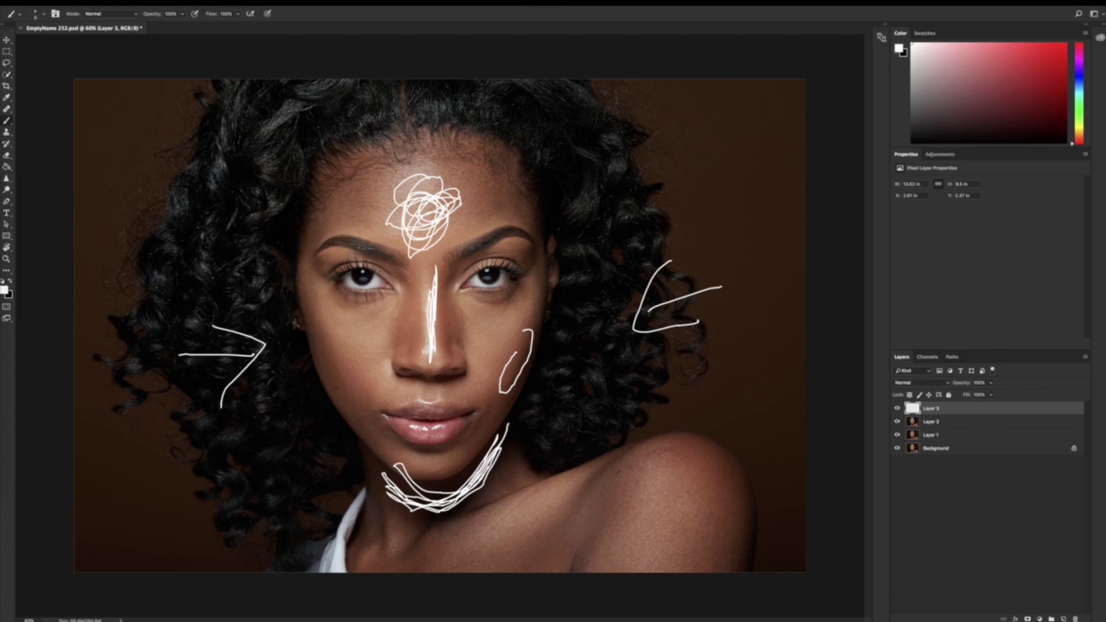
# - Outline both under-eye areas and the chin in white, and extend the scribble on the forehead
pyautogui.moveTo(375, 309)
pyautogui.mouseDown()
pyautogui.moveTo(344, 306)
pyautogui.moveTo(382, 352)
pyautogui.moveTo(399, 302)
pyautogui.mouseUp()
pyautogui.moveTo(500, 306)
pyautogui.mouseDown()
pyautogui.moveTo(504, 353)
pyautogui.moveTo(506, 307)
pyautogui.mouseUp()
pyautogui.moveTo(427, 452)
pyautogui.mouseDown()
pyautogui.moveTo(457, 464)
pyautogui.moveTo(441, 447)
pyautogui.mouseUp()
pyautogui.moveTo(428, 303); pyautogui.dragTo(429, 346)
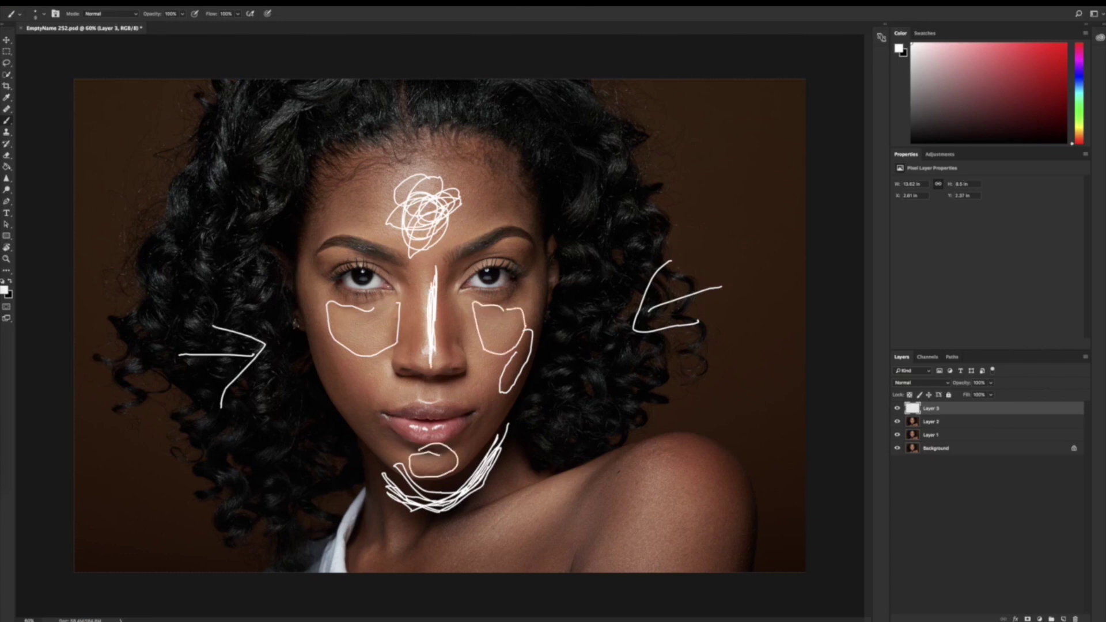
pyautogui.moveTo(417, 222)
pyautogui.mouseDown()
pyautogui.moveTo(450, 210)
pyautogui.moveTo(455, 173)
pyautogui.mouseUp()
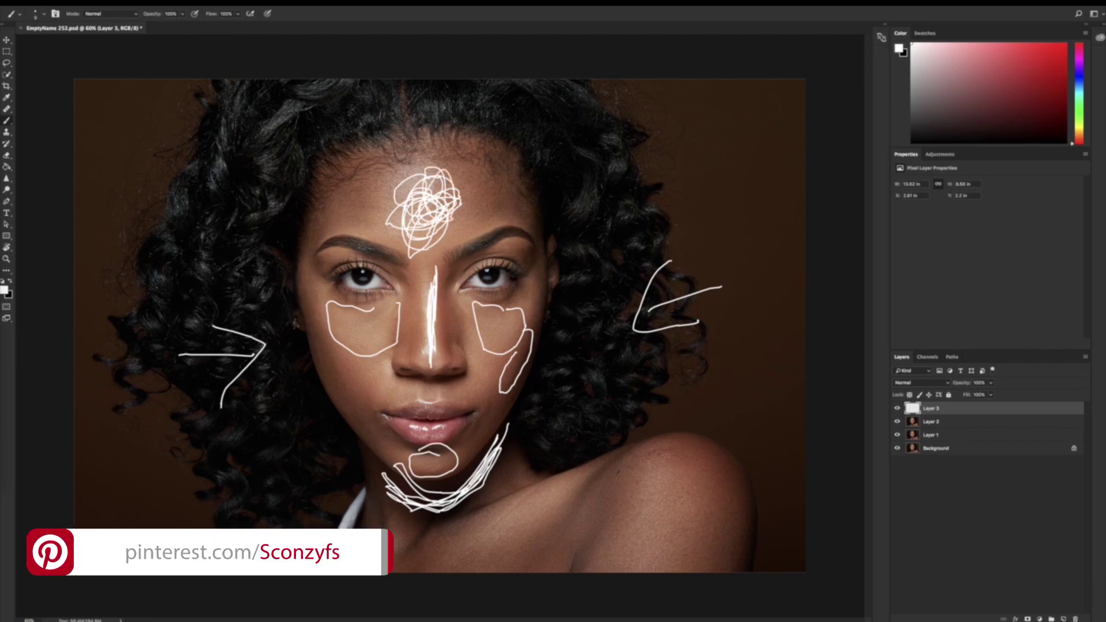
# - Add extra white direction strokes beside the arrows on both sides of the face
pyautogui.moveTo(766, 288); pyautogui.dragTo(707, 312)
pyautogui.moveTo(764, 294); pyautogui.dragTo(690, 320)
pyautogui.moveTo(766, 299); pyautogui.dragTo(689, 322)
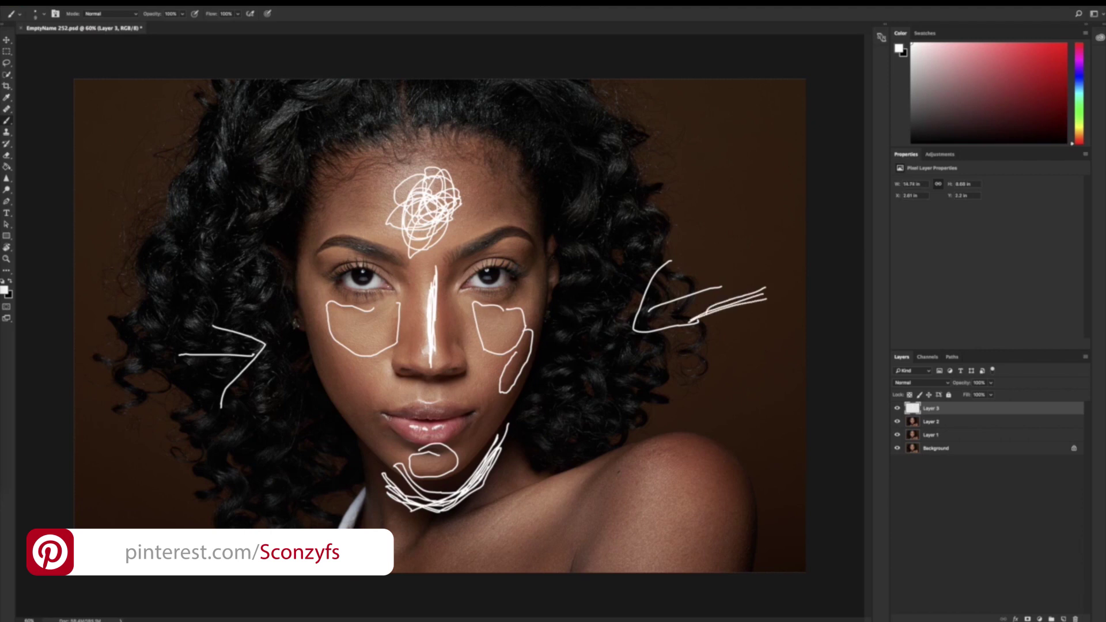
pyautogui.moveTo(287, 396)
pyautogui.mouseDown()
pyautogui.moveTo(168, 421)
pyautogui.moveTo(178, 424)
pyautogui.mouseUp()
pyautogui.moveTo(257, 409); pyautogui.dragTo(180, 423)
# - Circle the outer cheek on both sides of the face and hatch the cheekbone shadows inside the circles
pyautogui.moveTo(328, 340)
pyautogui.mouseDown()
pyautogui.moveTo(311, 403)
pyautogui.moveTo(343, 351)
pyautogui.mouseUp()
pyautogui.moveTo(518, 349)
pyautogui.mouseDown()
pyautogui.moveTo(495, 441)
pyautogui.moveTo(500, 375)
pyautogui.mouseUp()
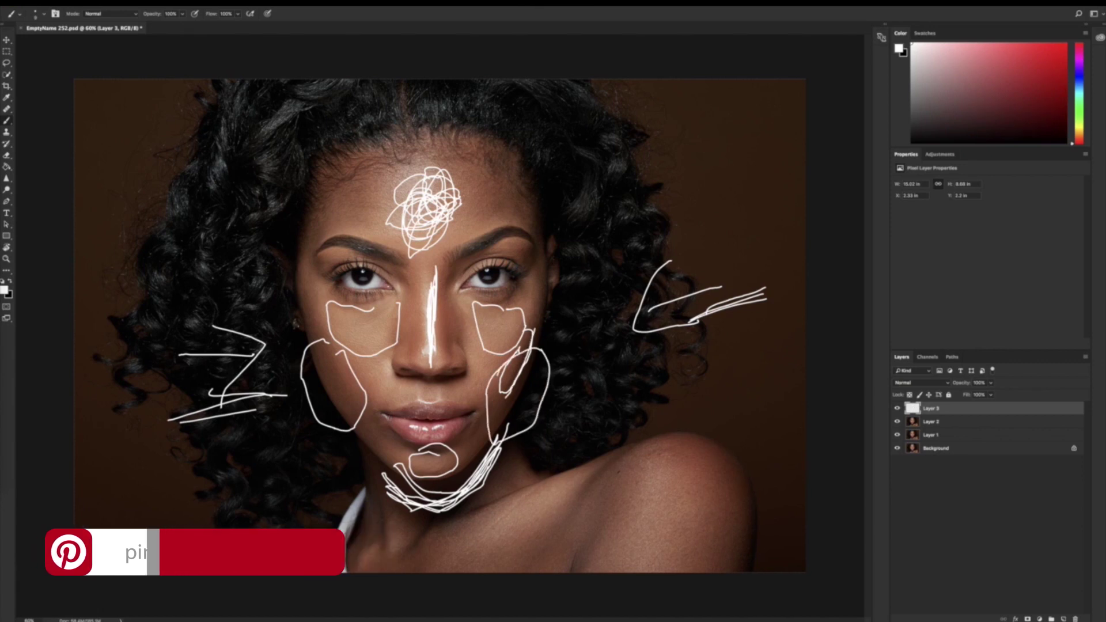
pyautogui.moveTo(533, 334); pyautogui.dragTo(496, 406)
pyautogui.moveTo(321, 344)
pyautogui.mouseDown()
pyautogui.moveTo(363, 414)
pyautogui.moveTo(326, 353)
pyautogui.moveTo(350, 417)
pyautogui.mouseUp()
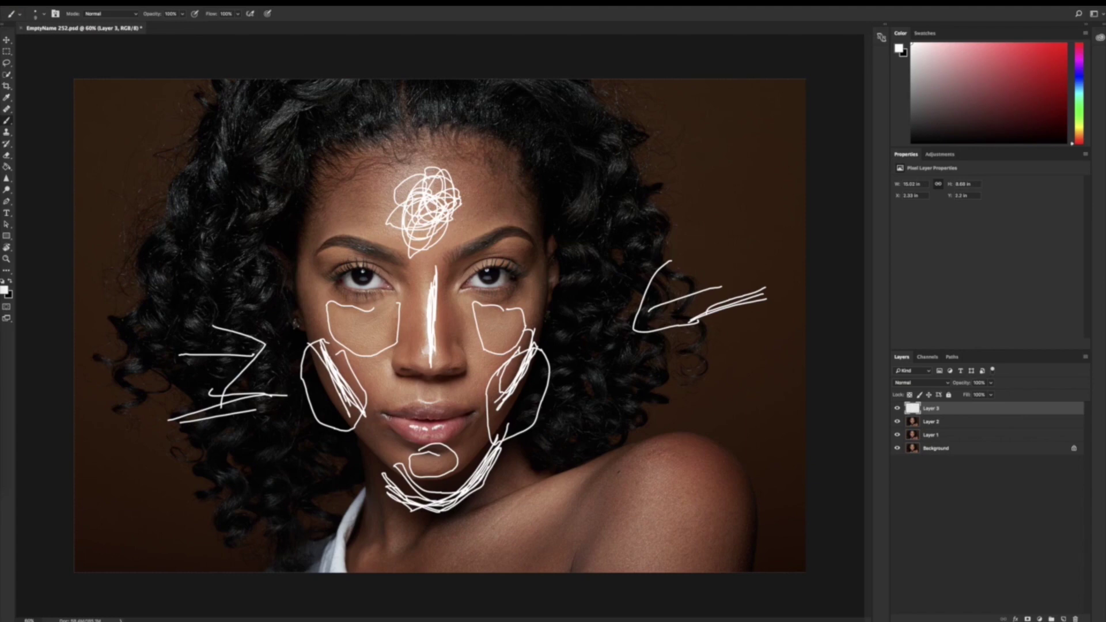
# - Circle the catchlight in each eye in white
pyautogui.press('z')
pyautogui.moveTo(357, 273)
pyautogui.mouseDown()
pyautogui.moveTo(389, 268)
pyautogui.moveTo(365, 265)
pyautogui.mouseUp()
pyautogui.press('b')
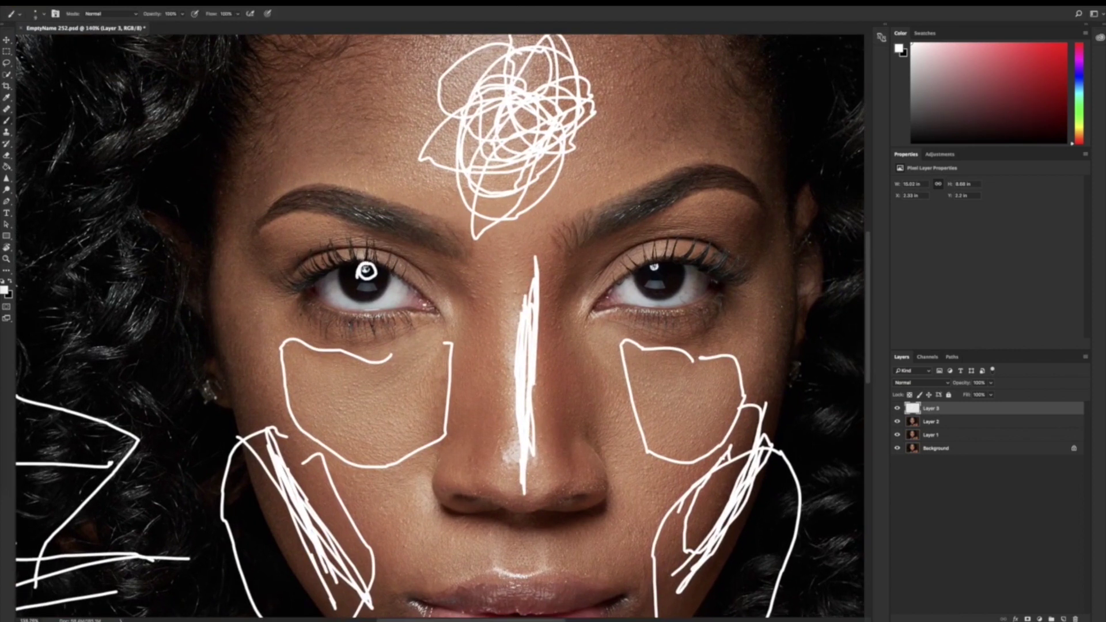
pyautogui.moveTo(652, 264)
pyautogui.mouseDown()
pyautogui.moveTo(665, 272)
pyautogui.moveTo(643, 282)
pyautogui.moveTo(654, 279)
pyautogui.mouseUp()
# - Delete the annotation layer with all the white marks
pyautogui.press('z')
pyautogui.scroll(-5, 514, 310)
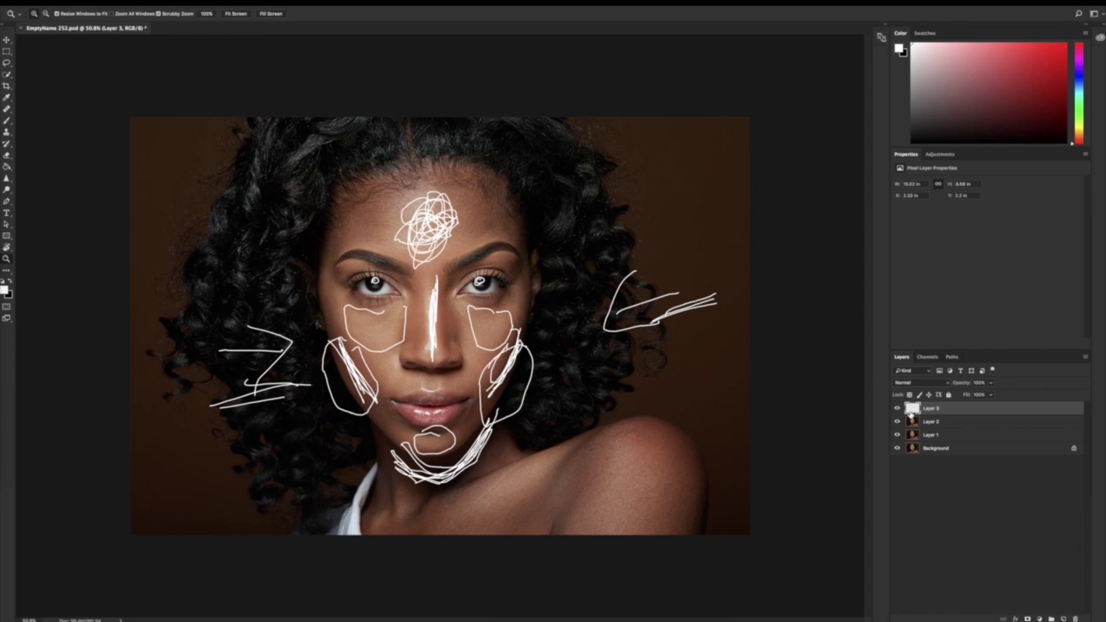
pyautogui.press('Delete')
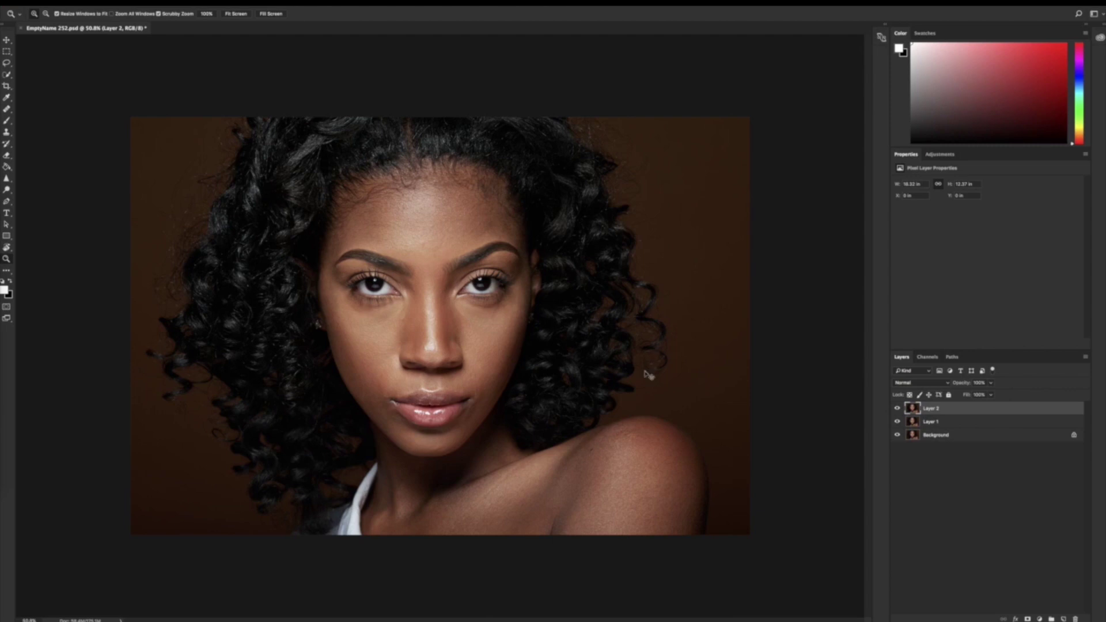
# - Duplicate Layer 2 twice and name the lower copy "blur" and the upper copy "texture"
pyautogui.hotkey('ctrl', 'j')
pyautogui.hotkey('ctrl', 'j')
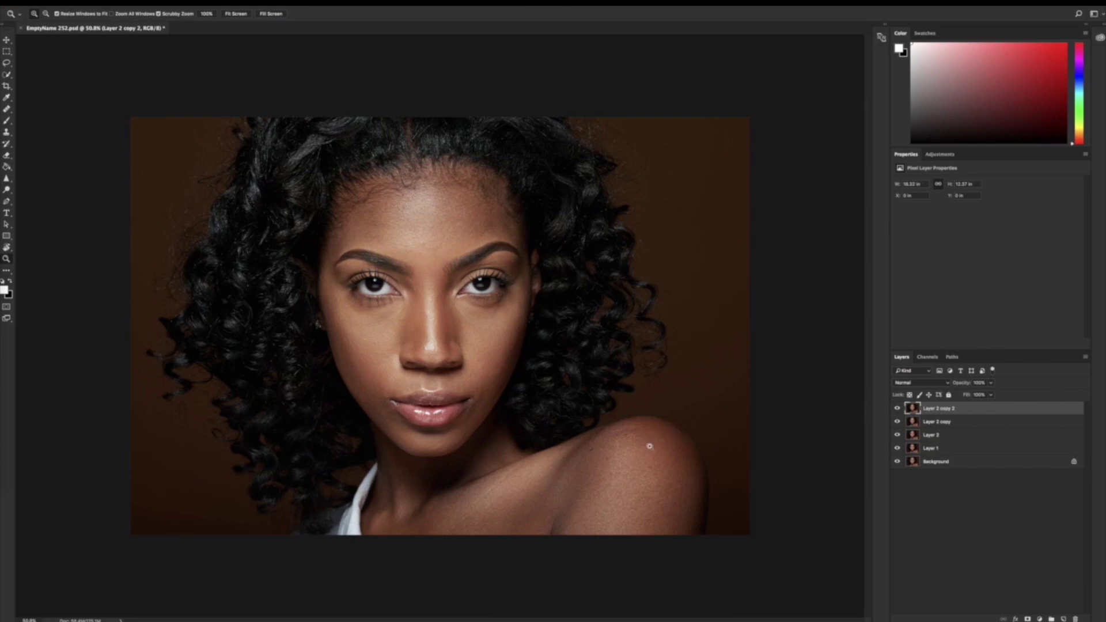
pyautogui.doubleClick(937, 423)
pyautogui.write('bl')
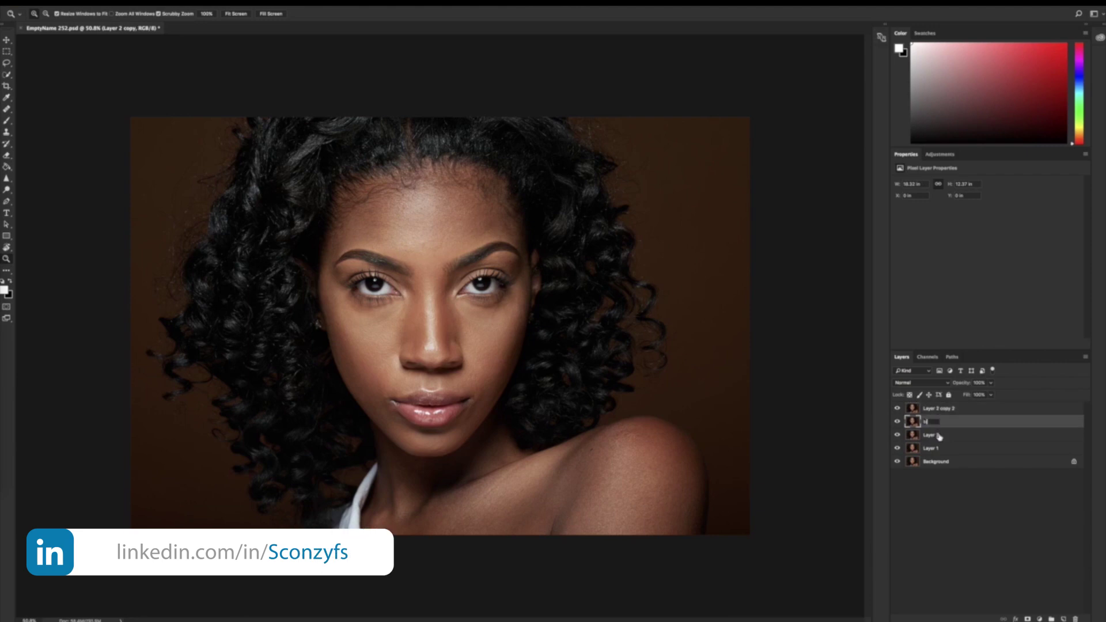
pyautogui.write('ur')
pyautogui.press('Return')
pyautogui.click(939, 408)
pyautogui.doubleClick(939, 409)
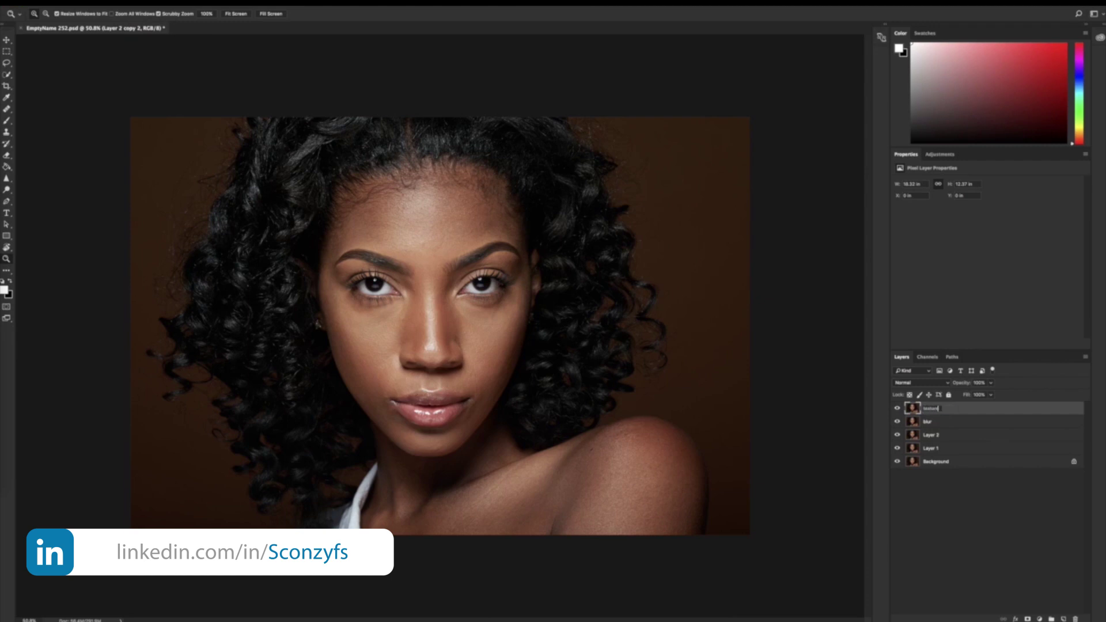
pyautogui.press('Return')
# - Make the blur layer active and hide the texture layer above it
pyautogui.click(939, 421)
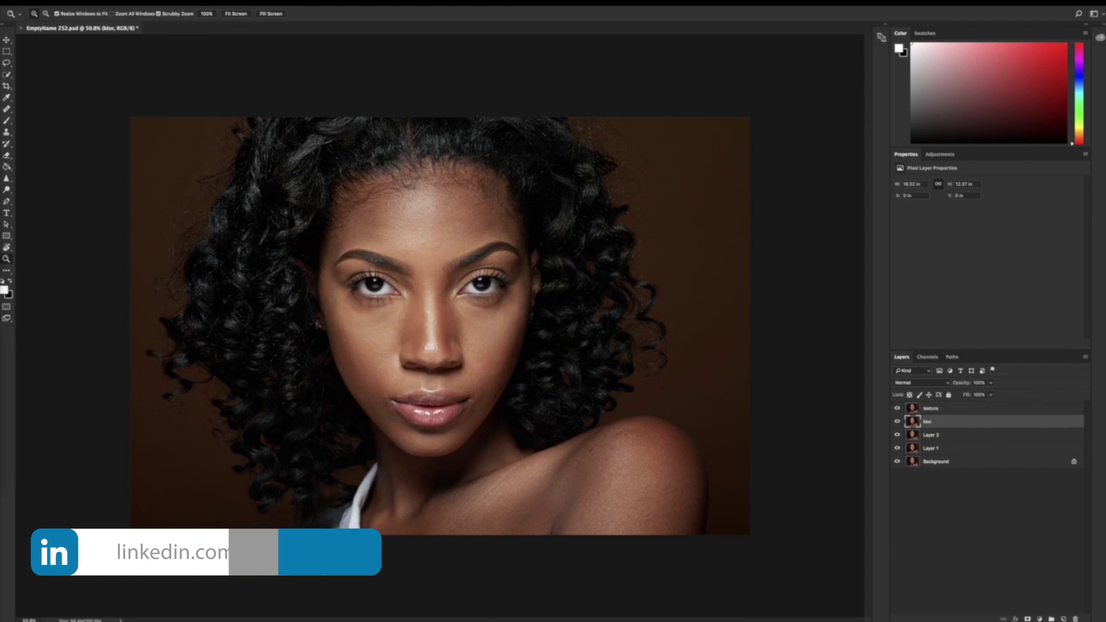
pyautogui.click(897, 408)
pyautogui.scroll(3, 313, 105)
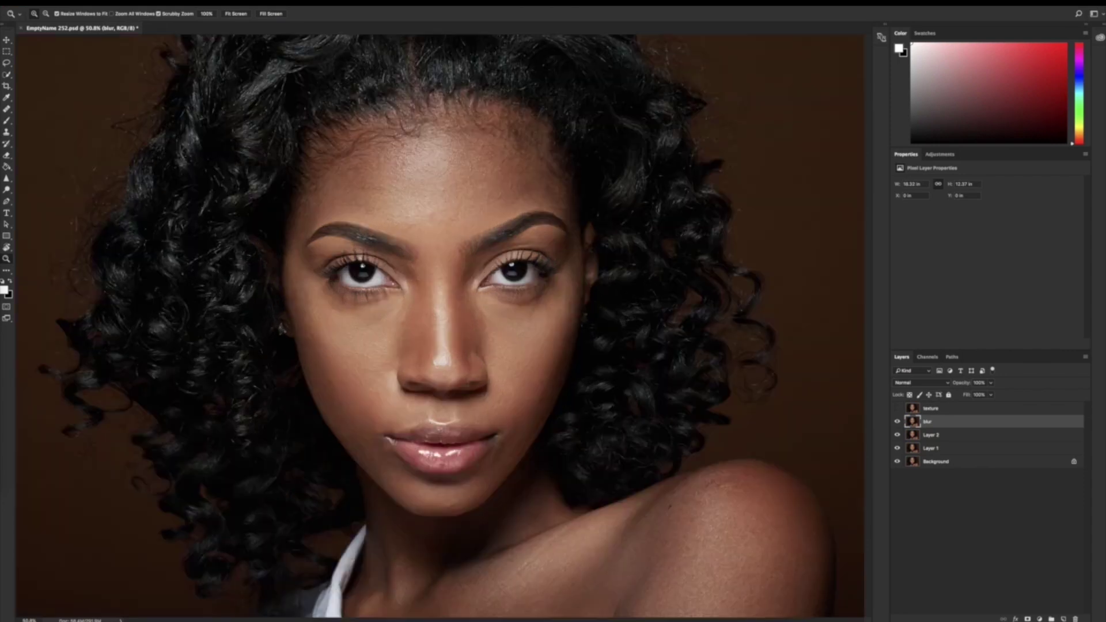
# - Apply a Gaussian Blur to the blur layer, raising the radius until the skin texture softens while checking the eye area in the preview
pyautogui.click(199, 5)
pyautogui.moveTo(231, 96)
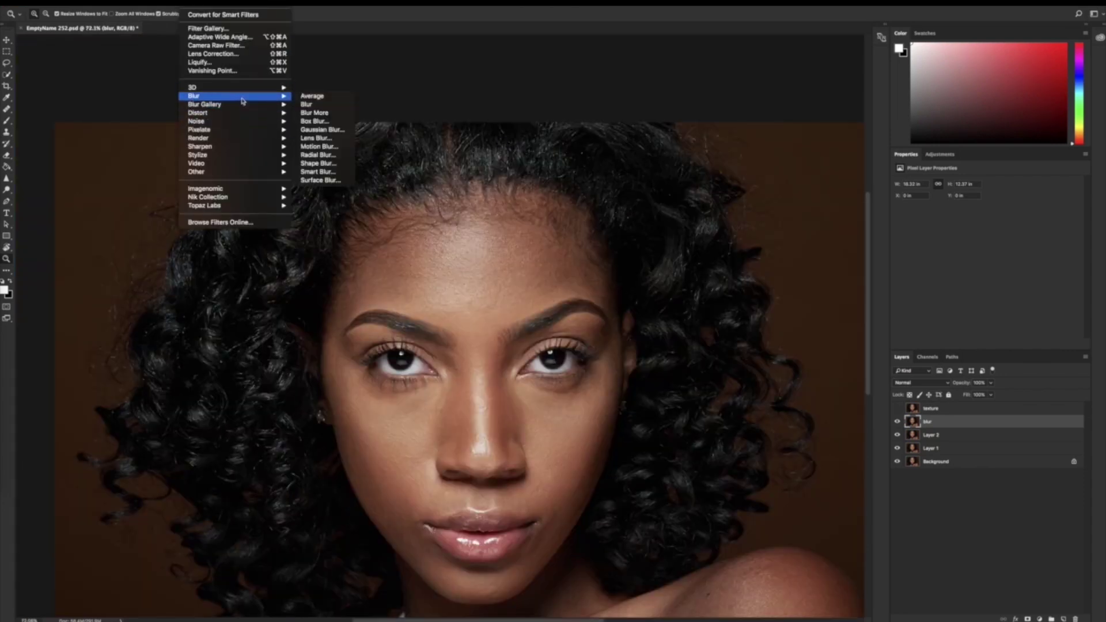
pyautogui.click(319, 131)
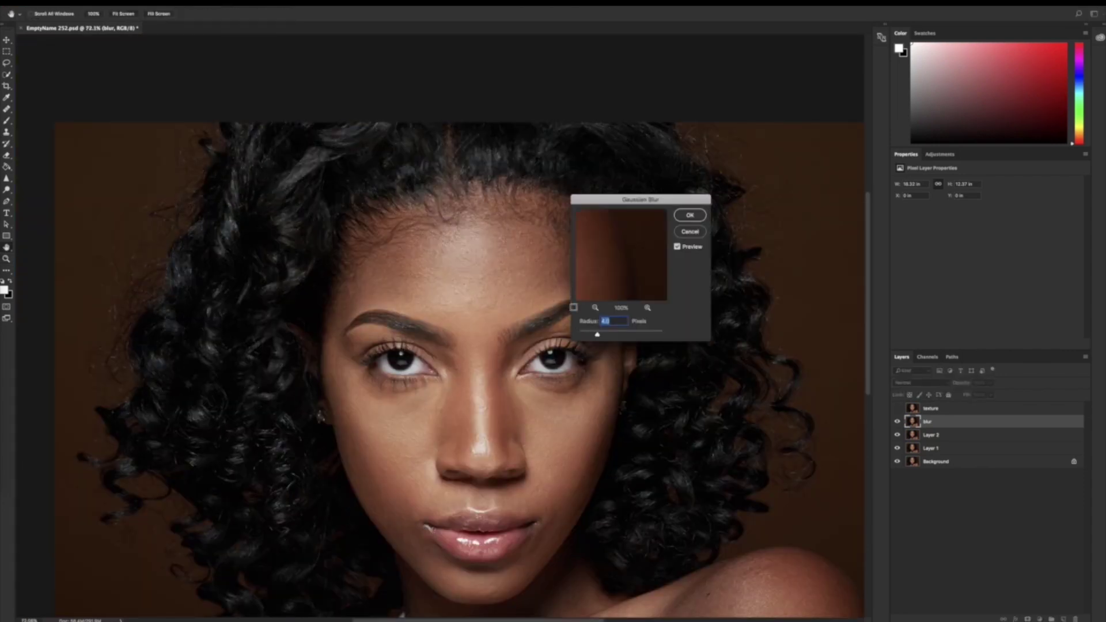
pyautogui.moveTo(605, 289); pyautogui.dragTo(602, 311)
pyautogui.click(595, 307)
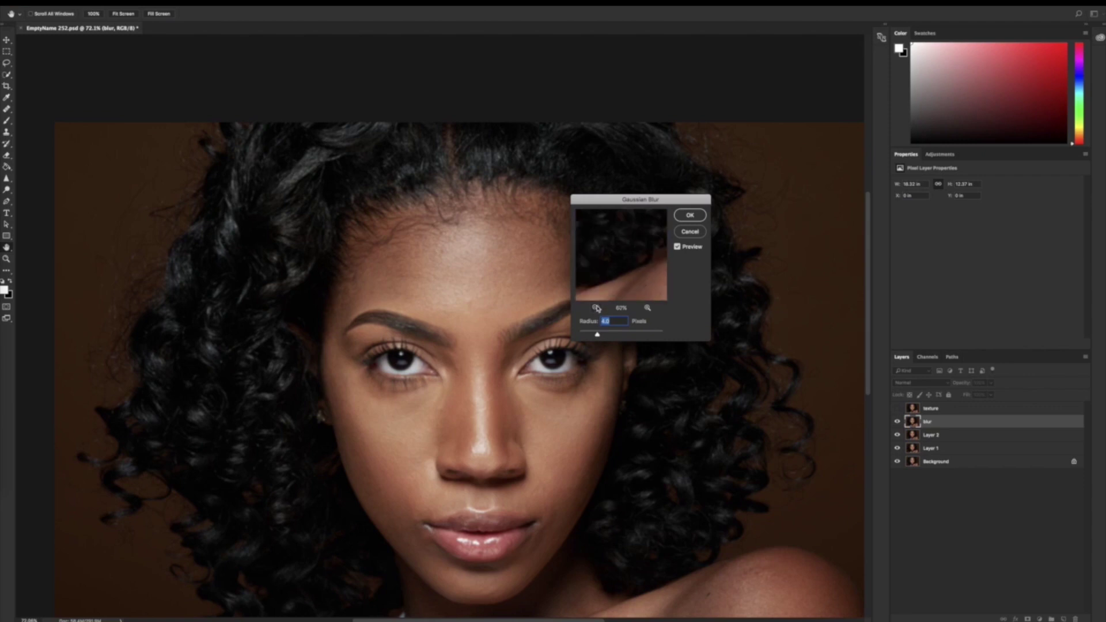
pyautogui.moveTo(614, 256); pyautogui.dragTo(604, 279)
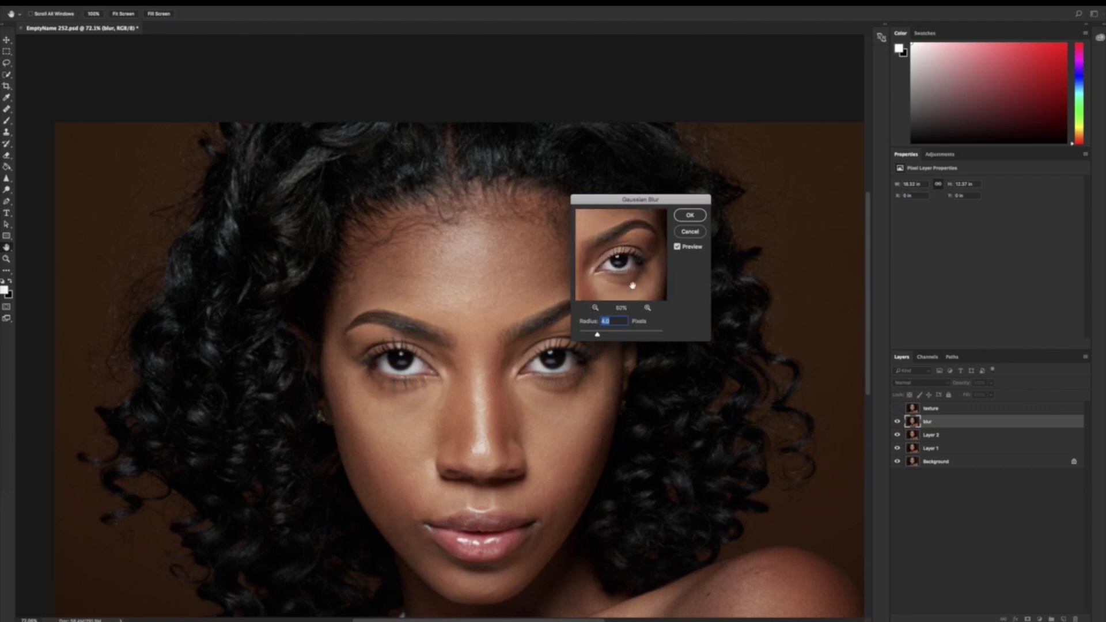
pyautogui.click(648, 308)
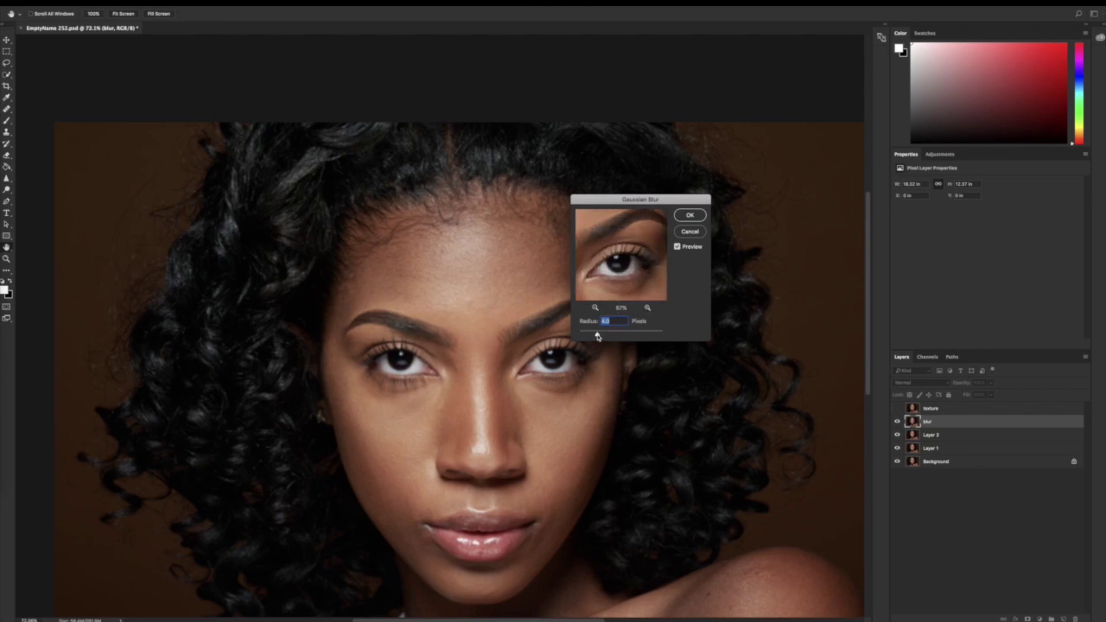
pyautogui.moveTo(598, 335); pyautogui.dragTo(609, 338)
pyautogui.click(692, 215)
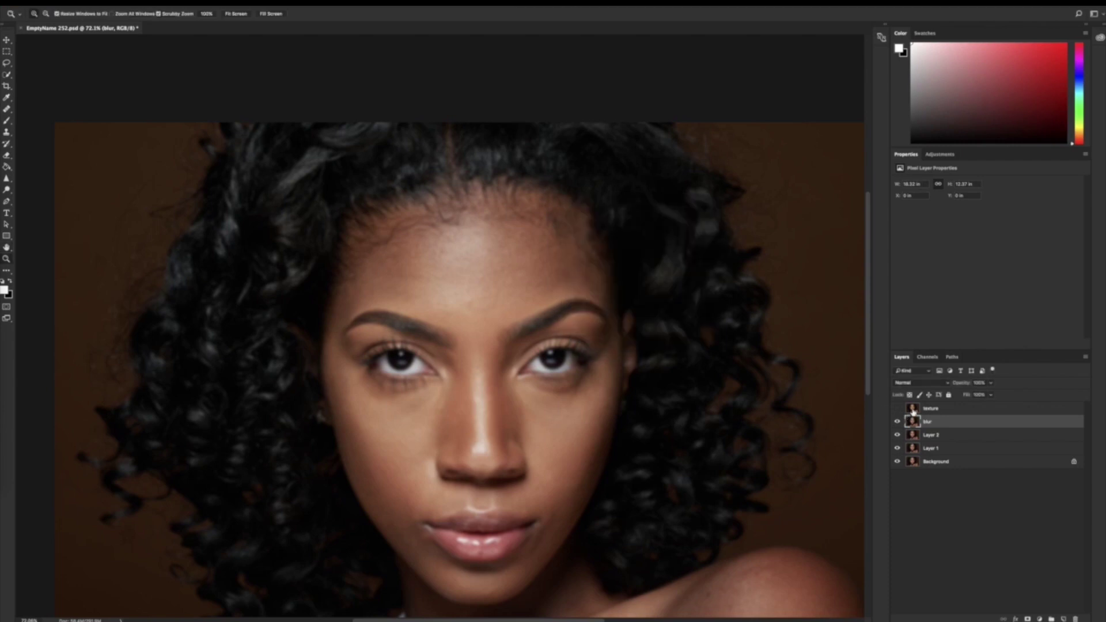
# - Make the texture layer active and visible again, comparing it against the blurred layer below
pyautogui.click(914, 411)
pyautogui.click(897, 409)
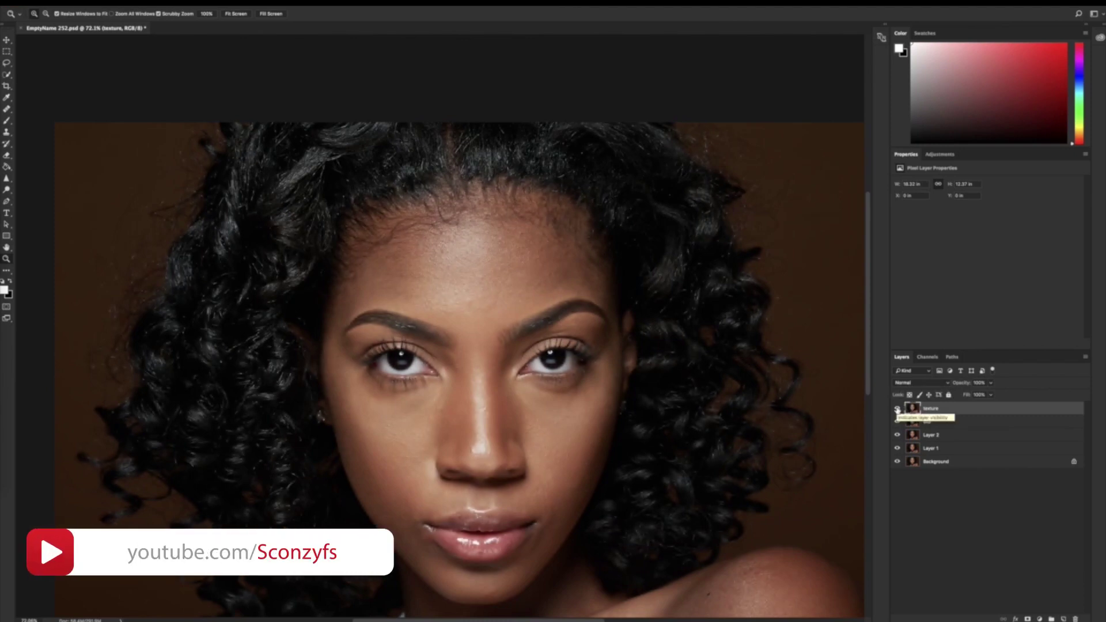
pyautogui.click(897, 409)
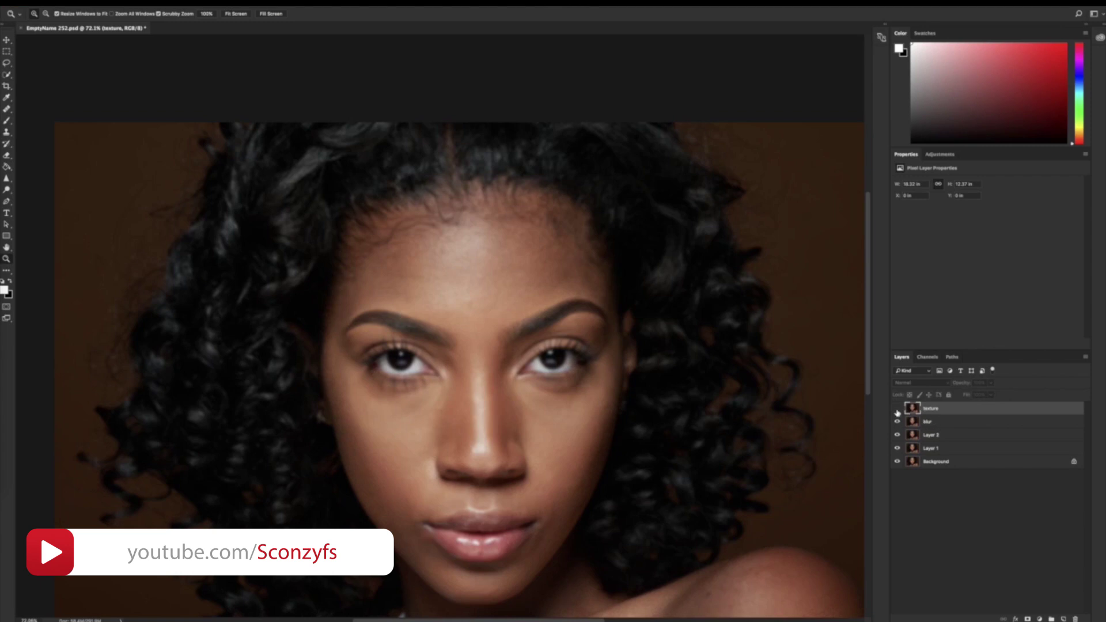
pyautogui.click(897, 410)
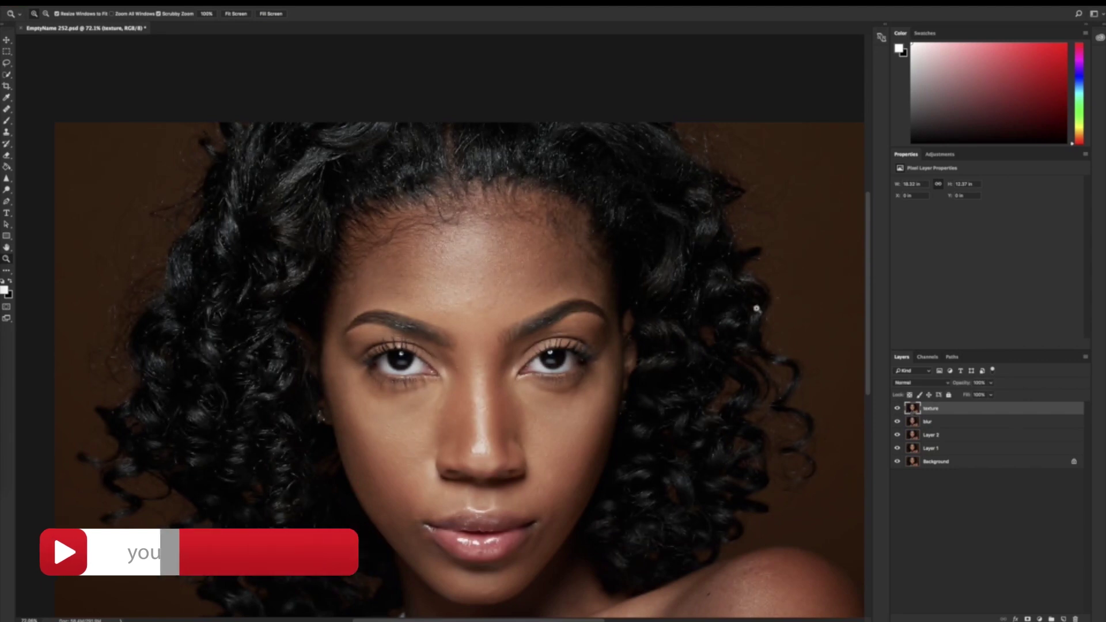
# - Use Apply Image on the texture layer with the blur layer as source, Subtract blending, scale 2 and offset 128
pyautogui.click(95, 3)
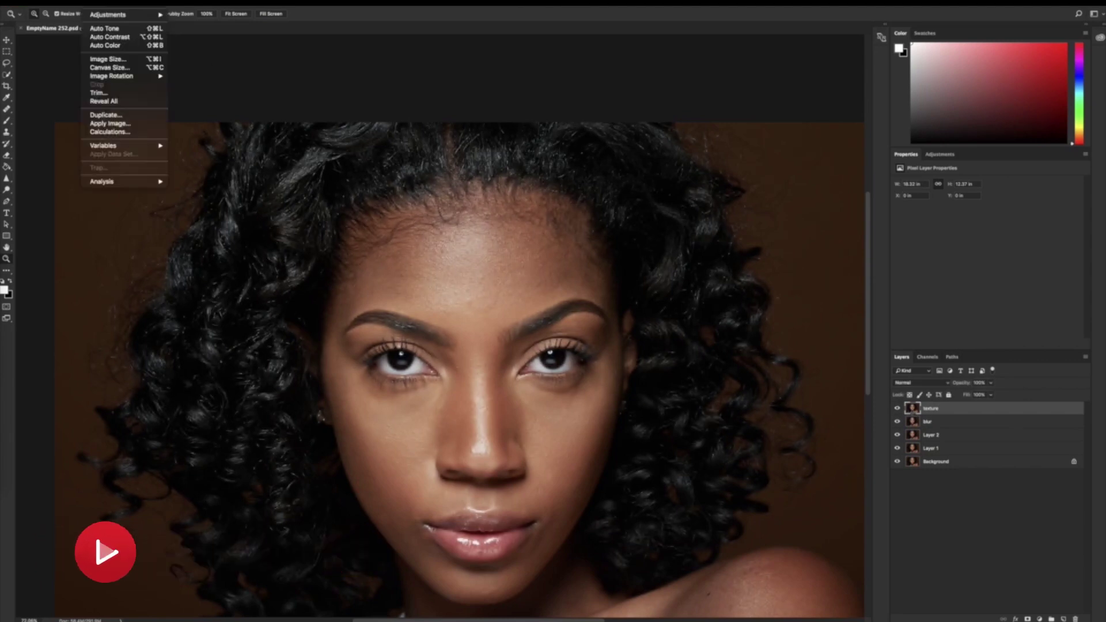
pyautogui.click(126, 125)
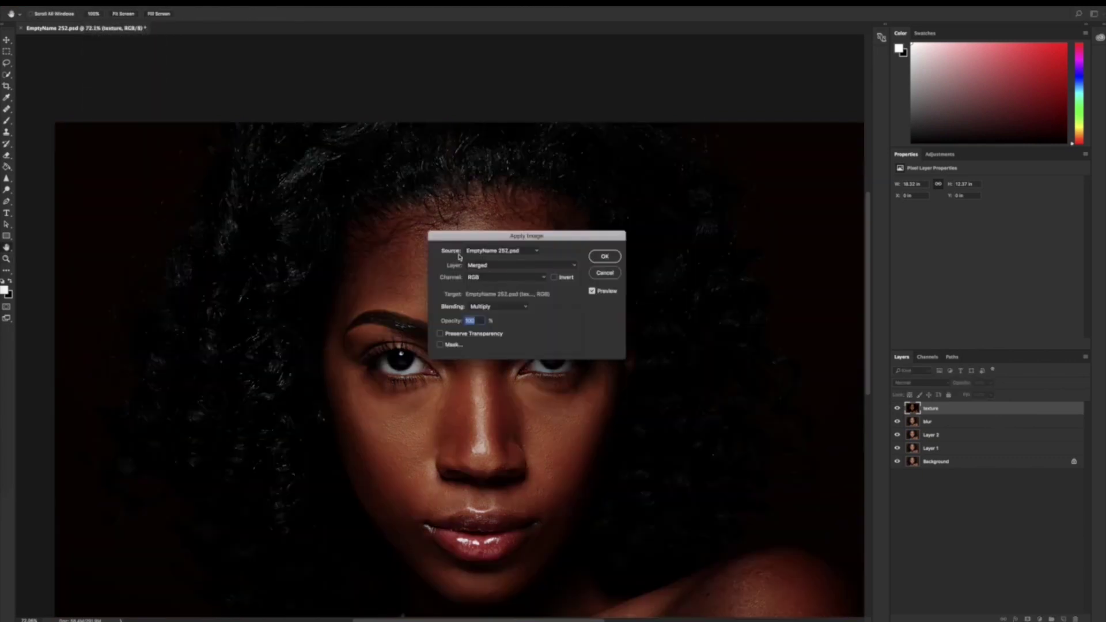
pyautogui.click(490, 266)
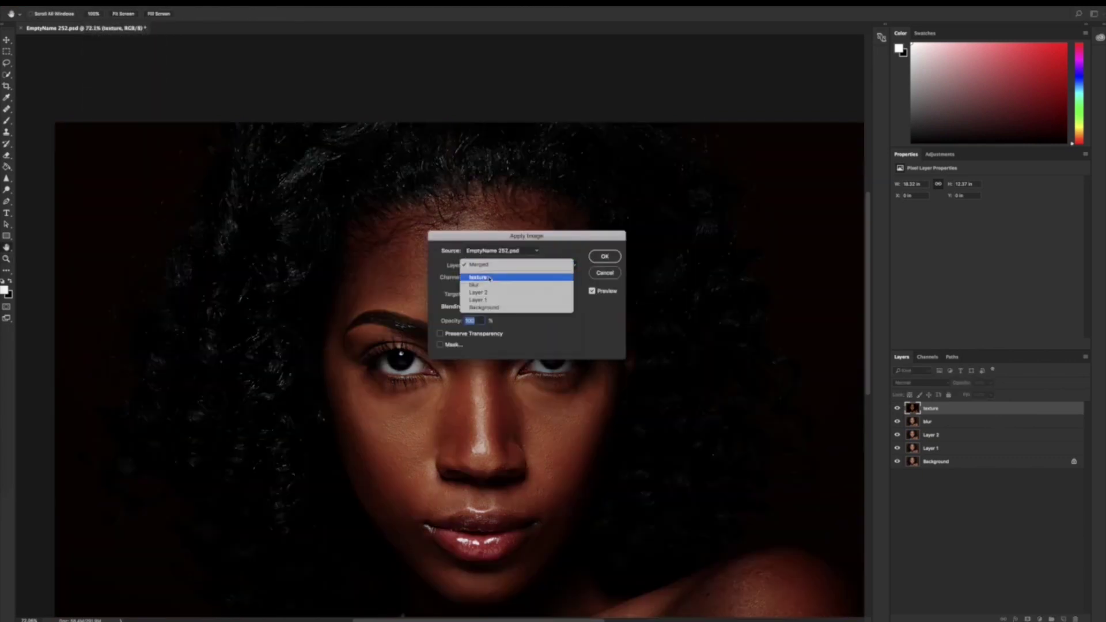
pyautogui.click(490, 285)
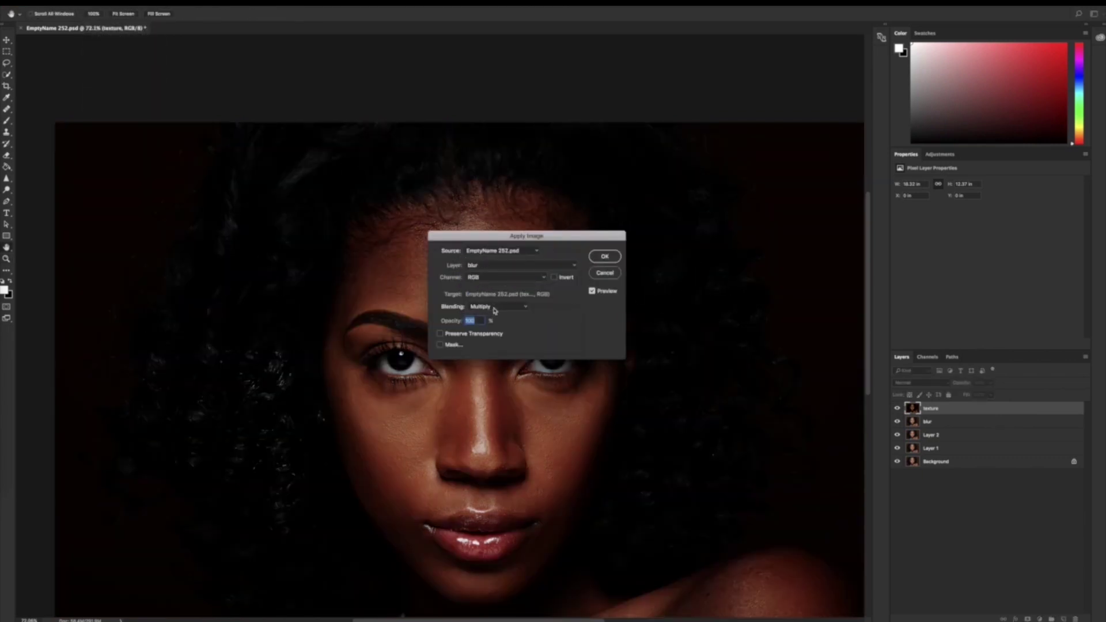
pyautogui.click(494, 306)
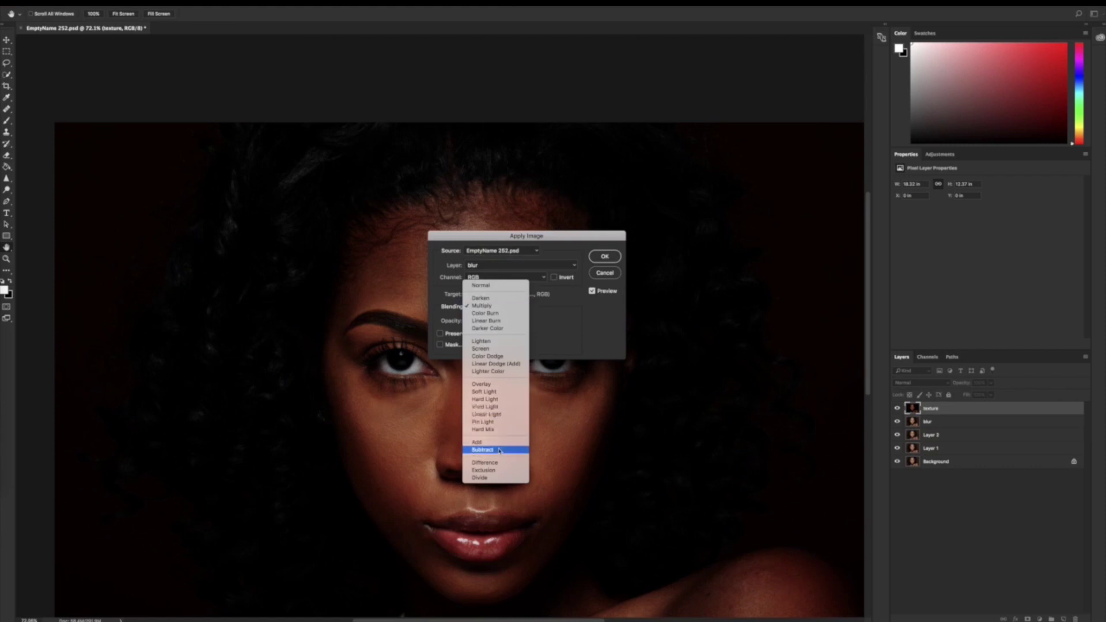
pyautogui.click(485, 450)
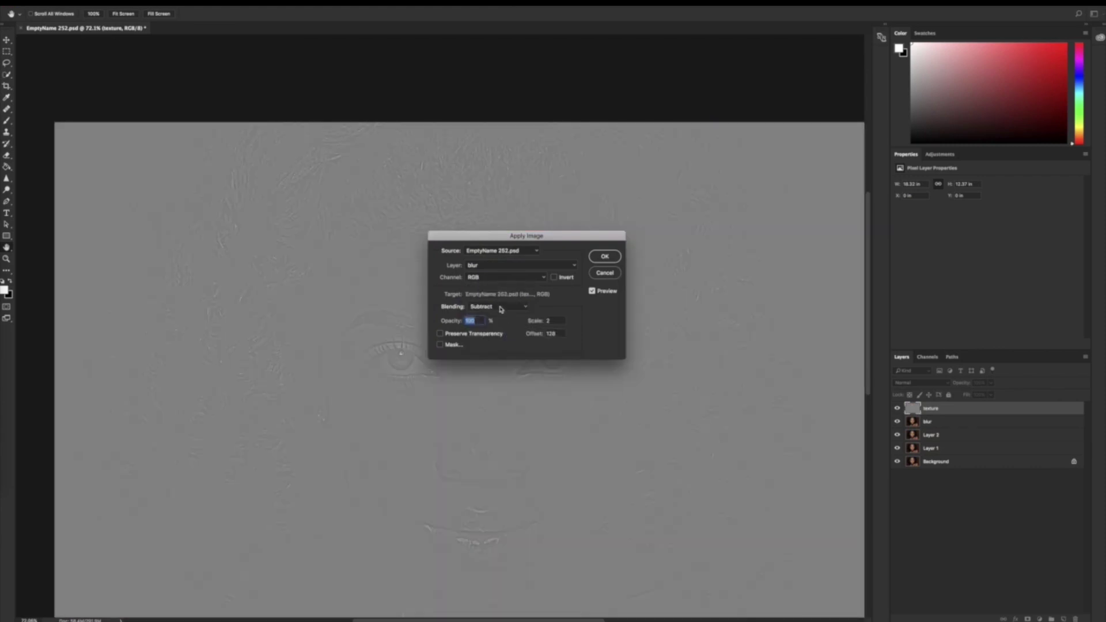
pyautogui.moveTo(567, 237); pyautogui.dragTo(707, 137)
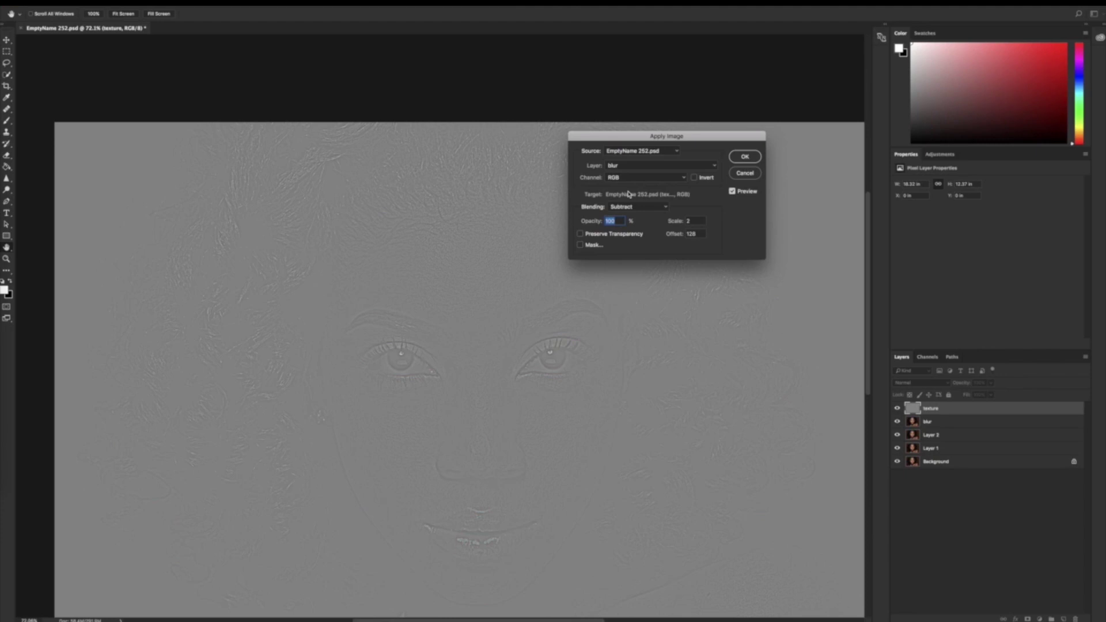
pyautogui.click(656, 165)
pyautogui.click(658, 167)
pyautogui.click(745, 157)
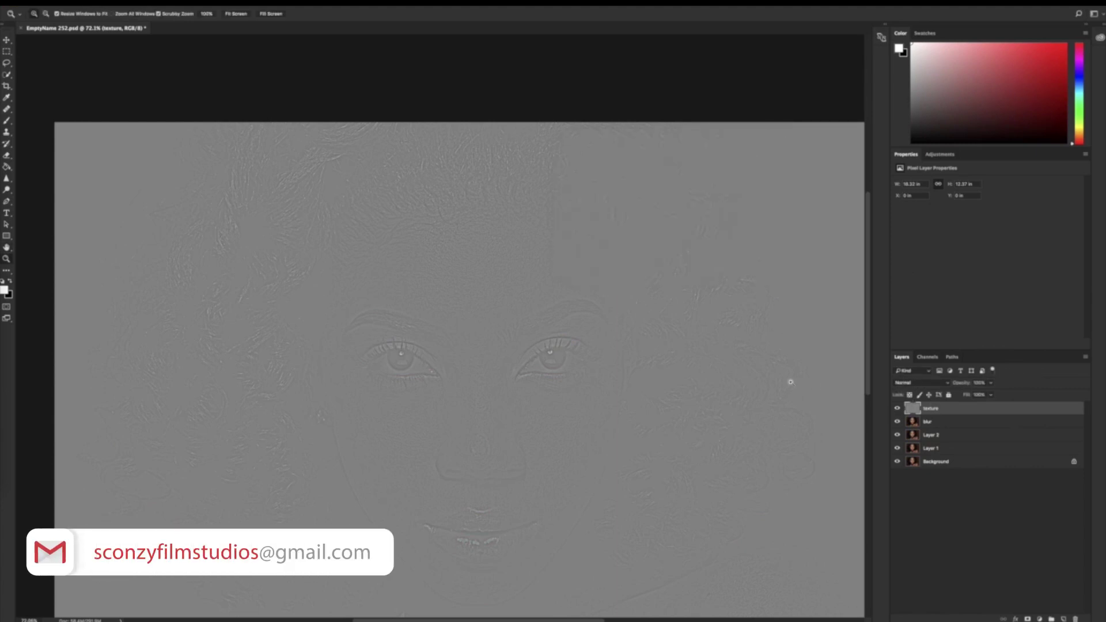
# - Inspect the gray texture detail, set the texture layer's blending mode to Linear Light, and make the blur layer active
pyautogui.scroll(-8, 489, 338)
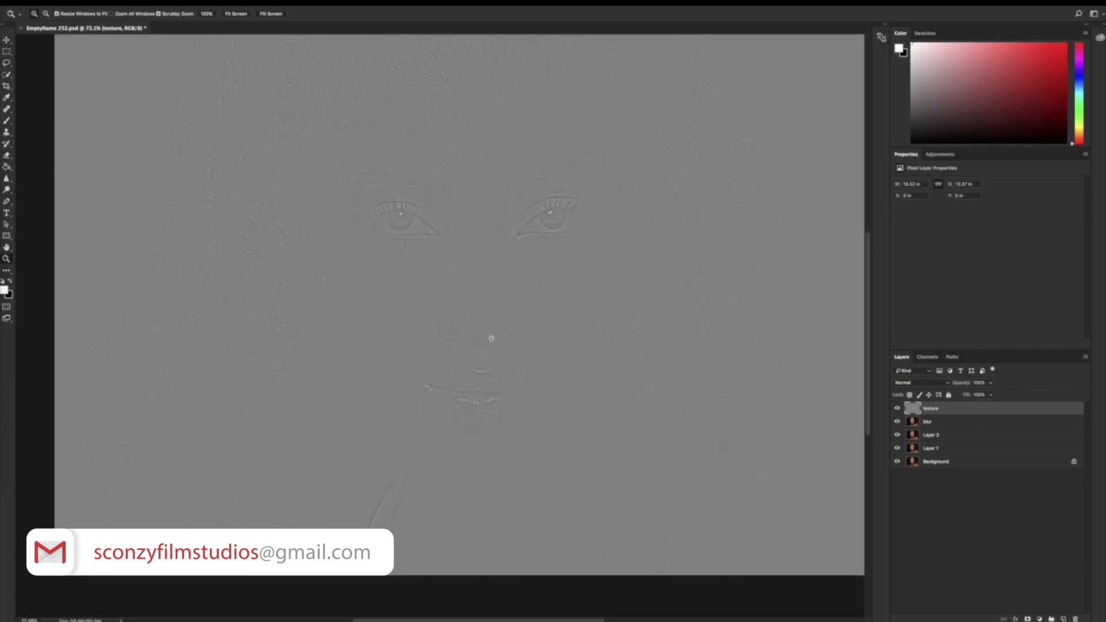
pyautogui.scroll(7, 491, 338)
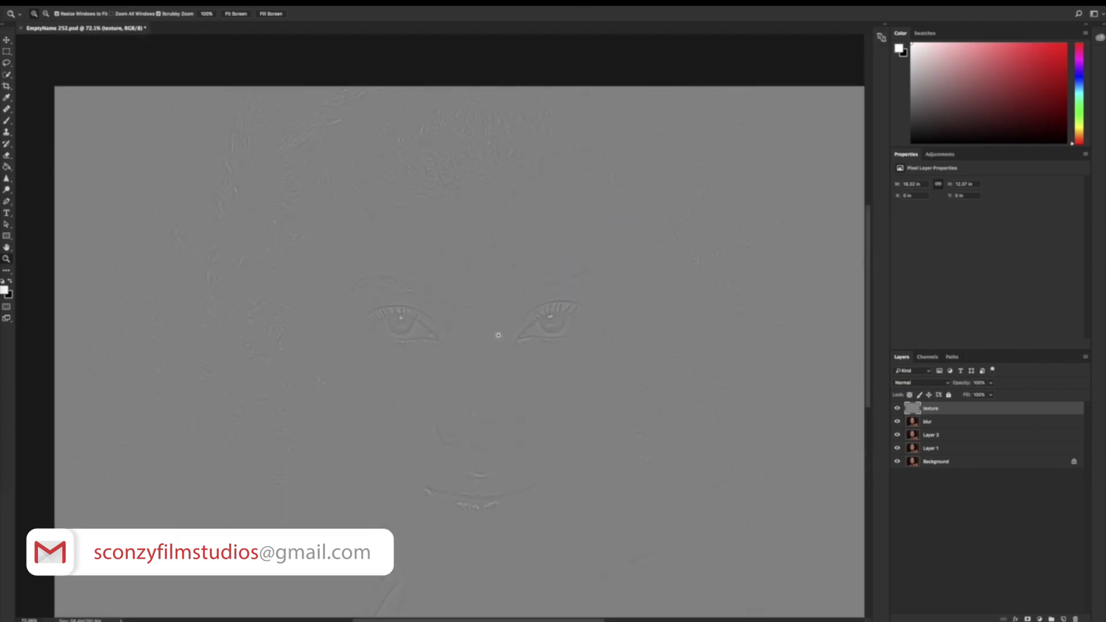
pyautogui.hscroll(1, 501, 335)
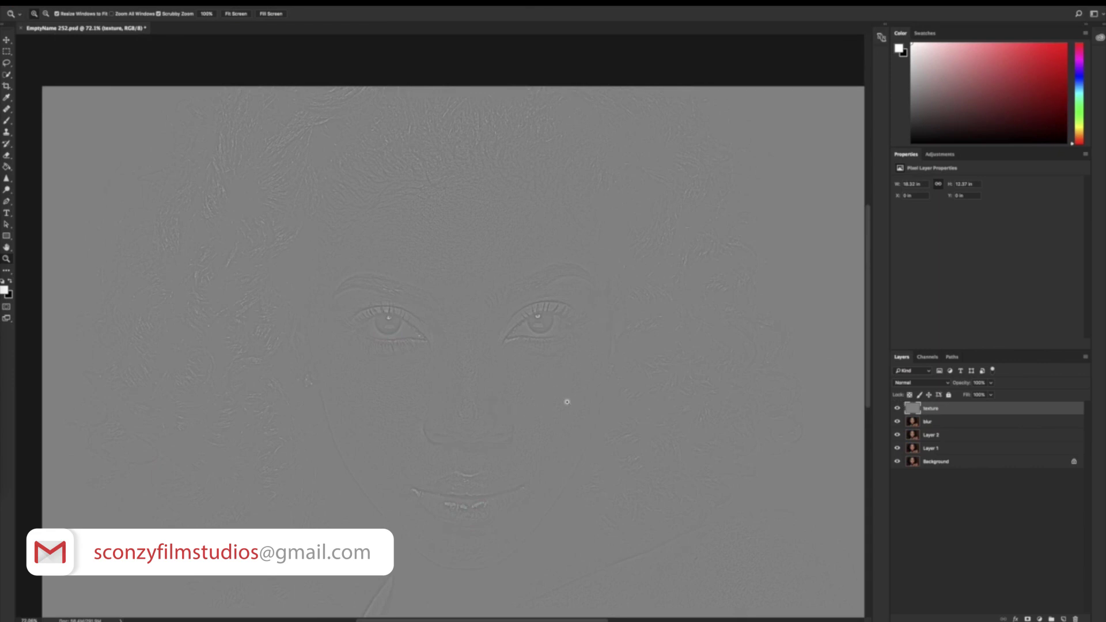
pyautogui.scroll(5, 567, 402)
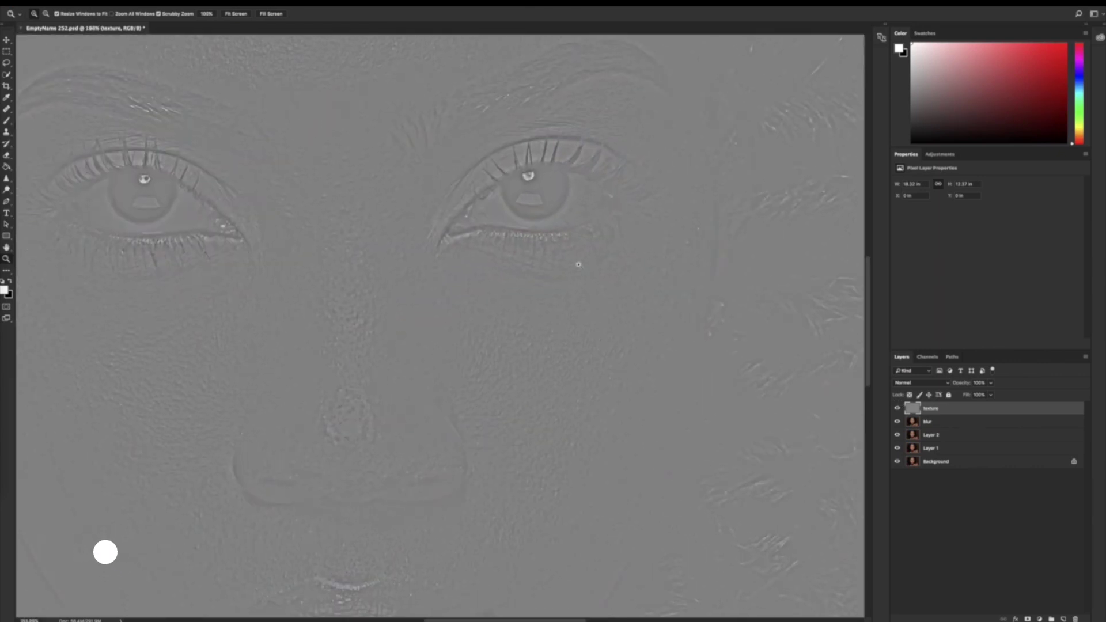
pyautogui.scroll(5, 541, 251)
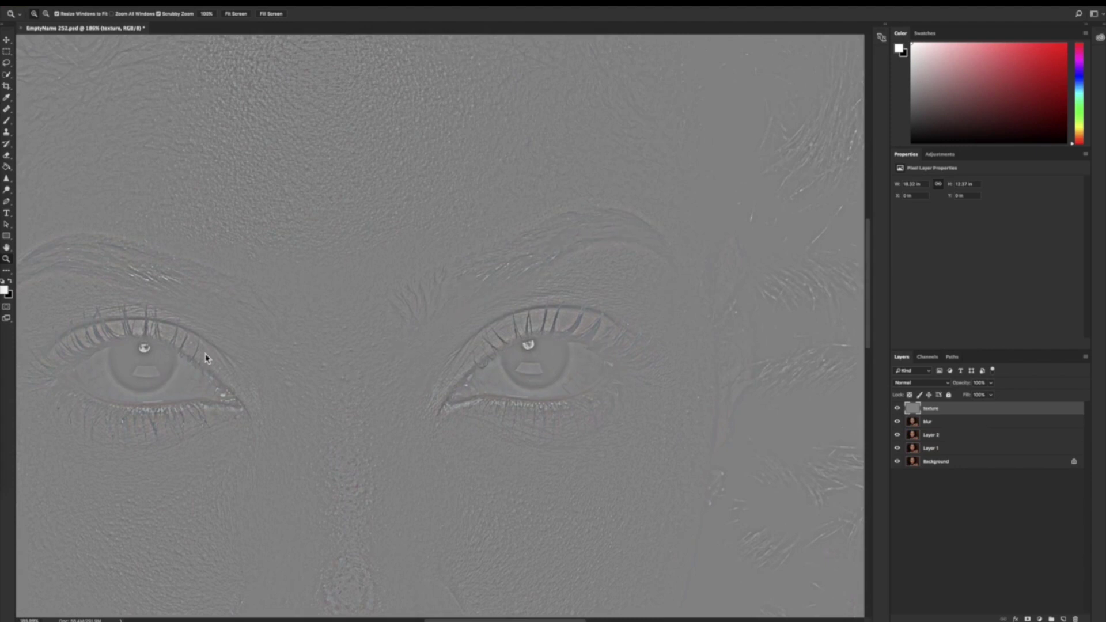
pyautogui.moveTo(485, 287); pyautogui.dragTo(453, 299)
pyautogui.click(909, 384)
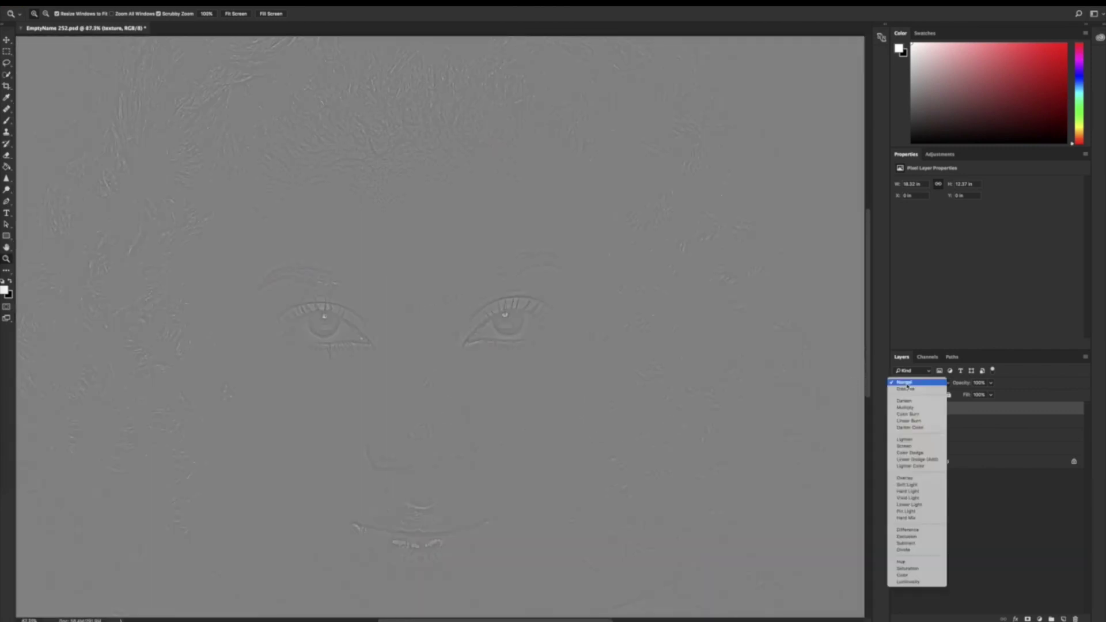
pyautogui.click(931, 506)
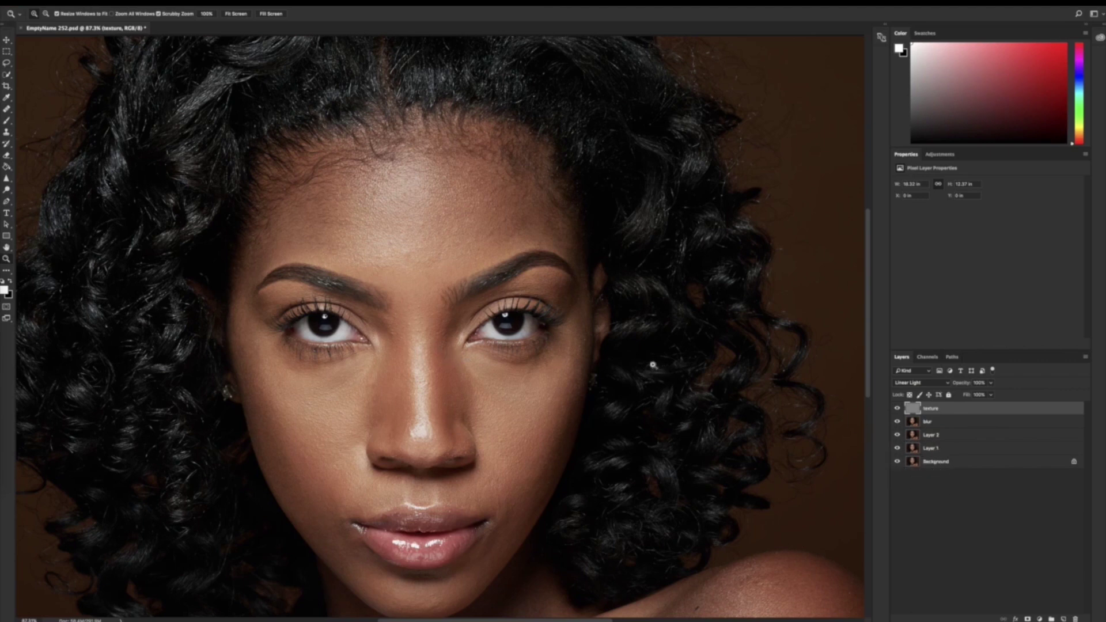
pyautogui.click(915, 425)
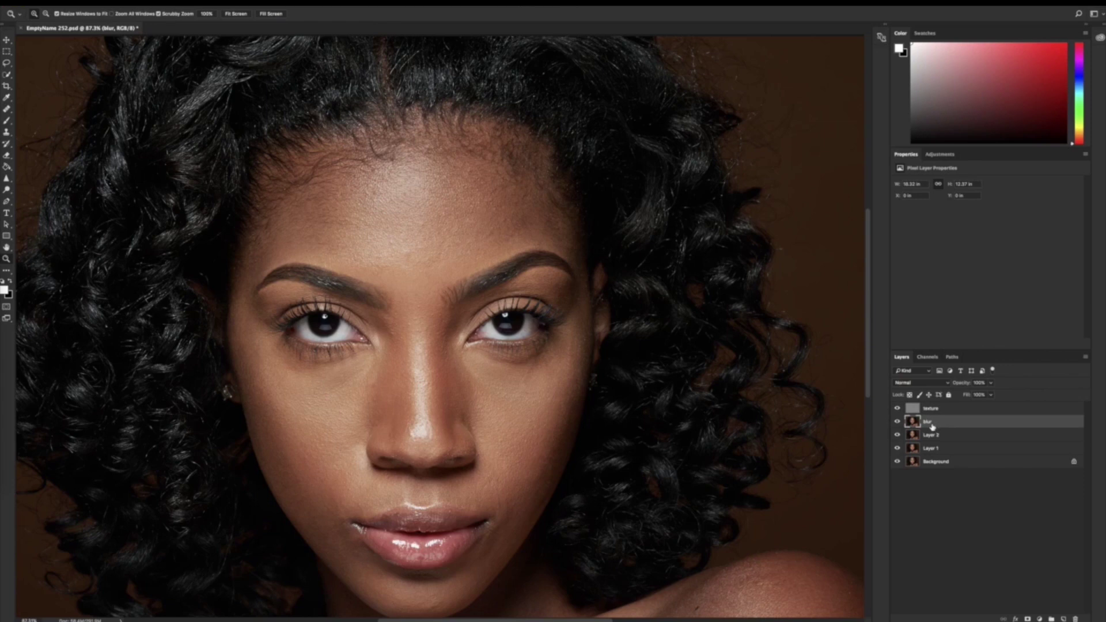
pyautogui.hotkey('ctrl', 'shift', 'n')
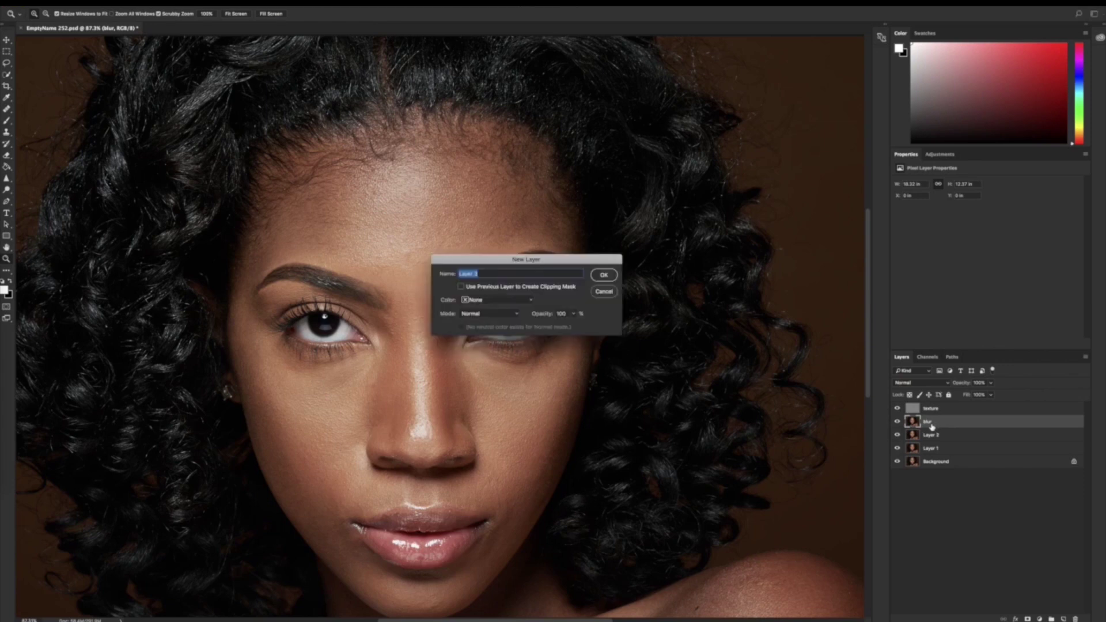
pyautogui.click(614, 275)
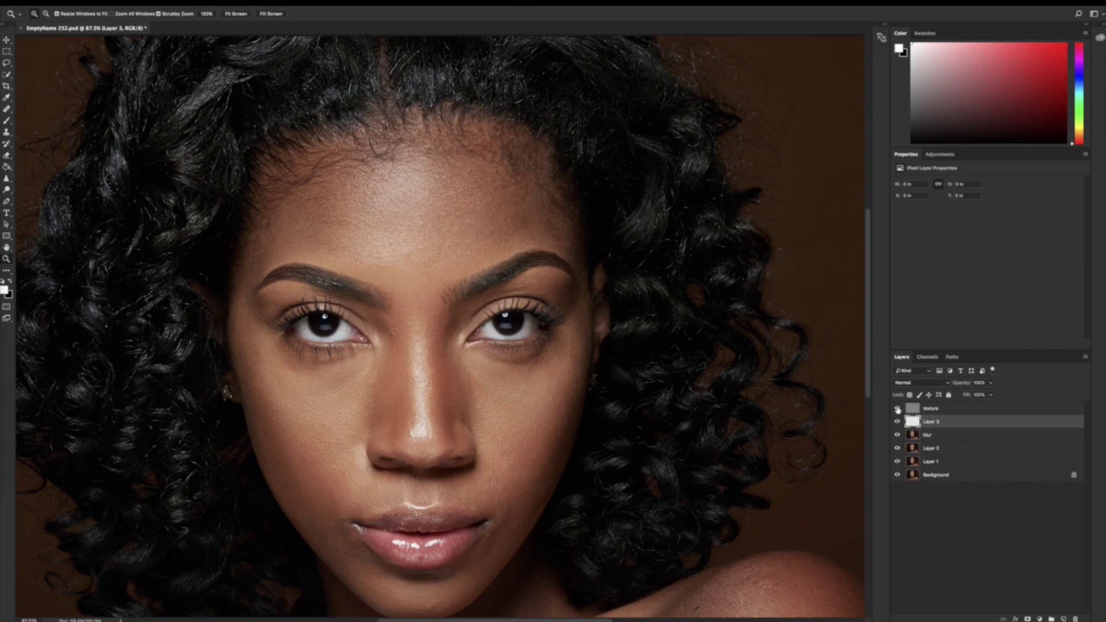
pyautogui.click(897, 408)
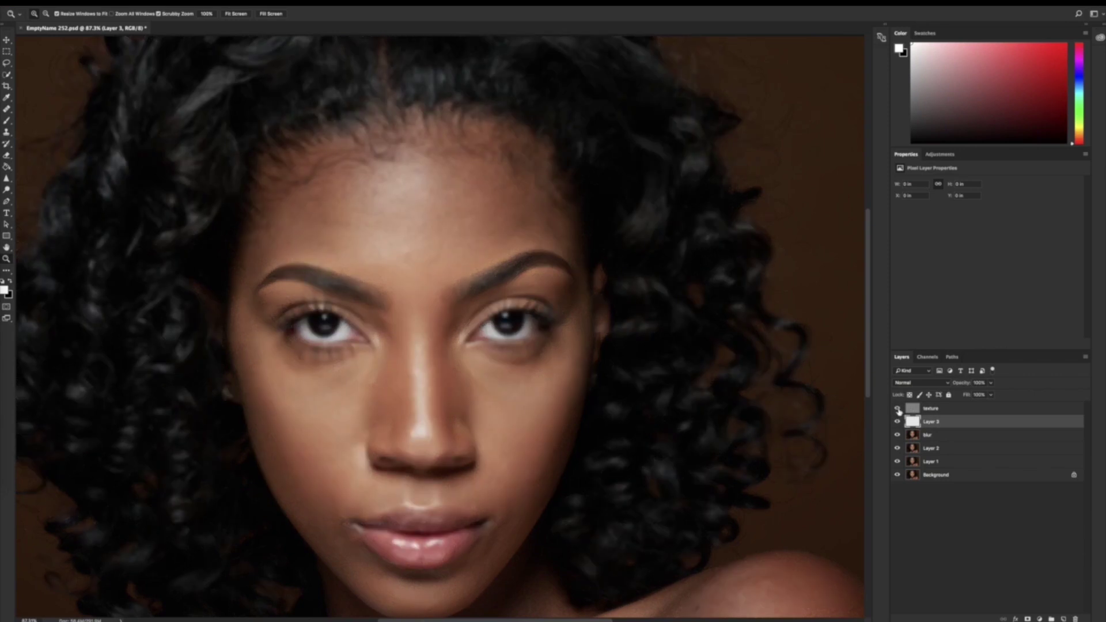
pyautogui.click(897, 409)
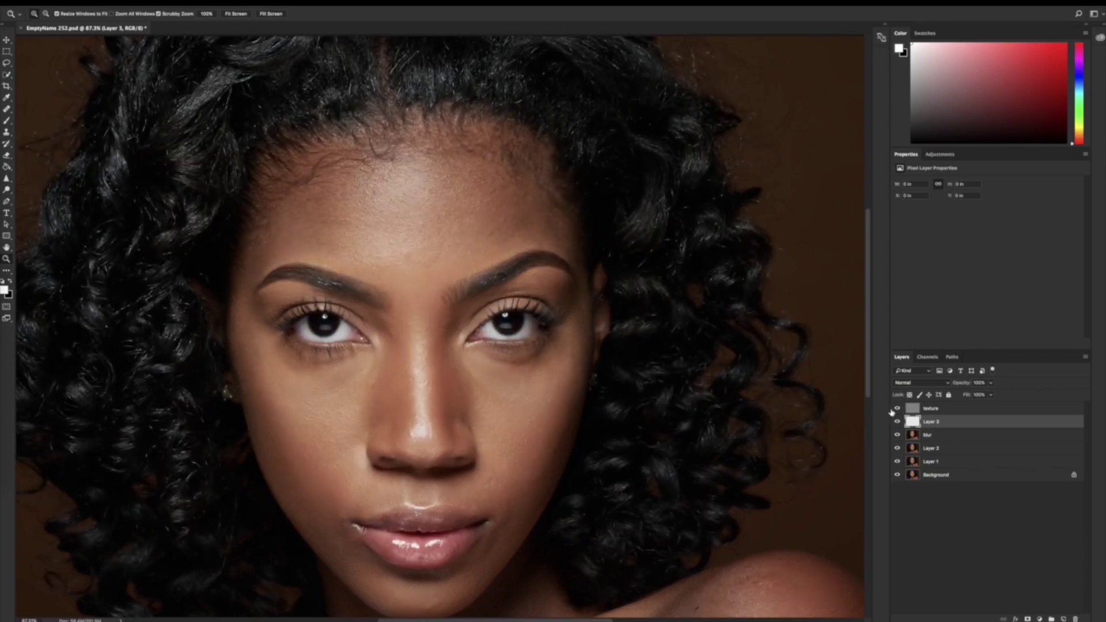
pyautogui.press('Delete')
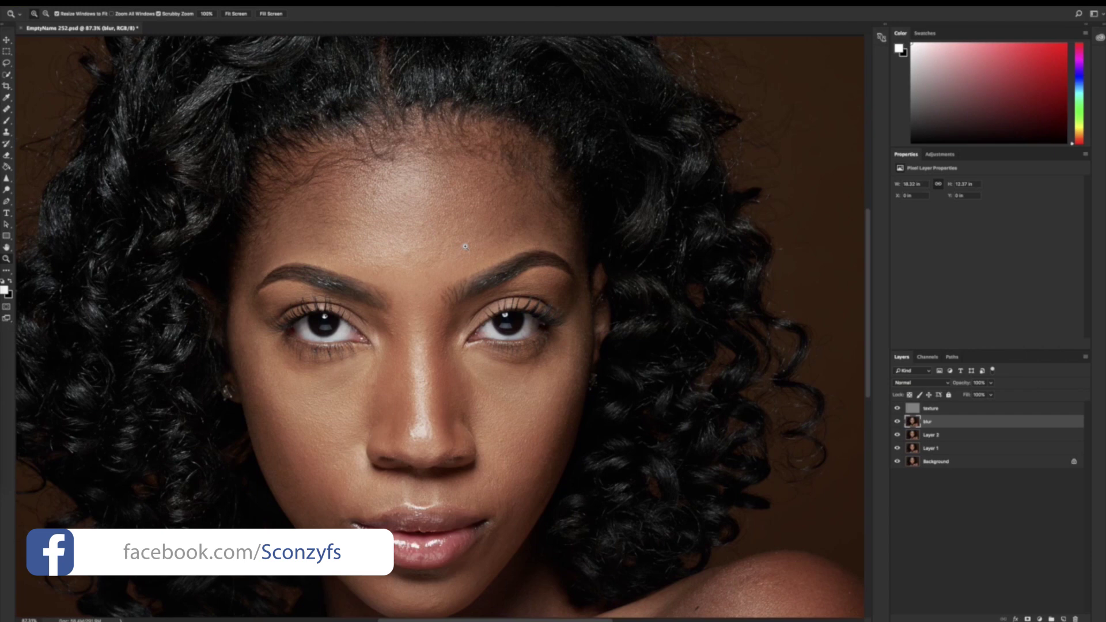
# - Try a Gaussian Blur with a radius of about 44 pixels on a lassoed forehead area of the blur layer
pyautogui.press('l')
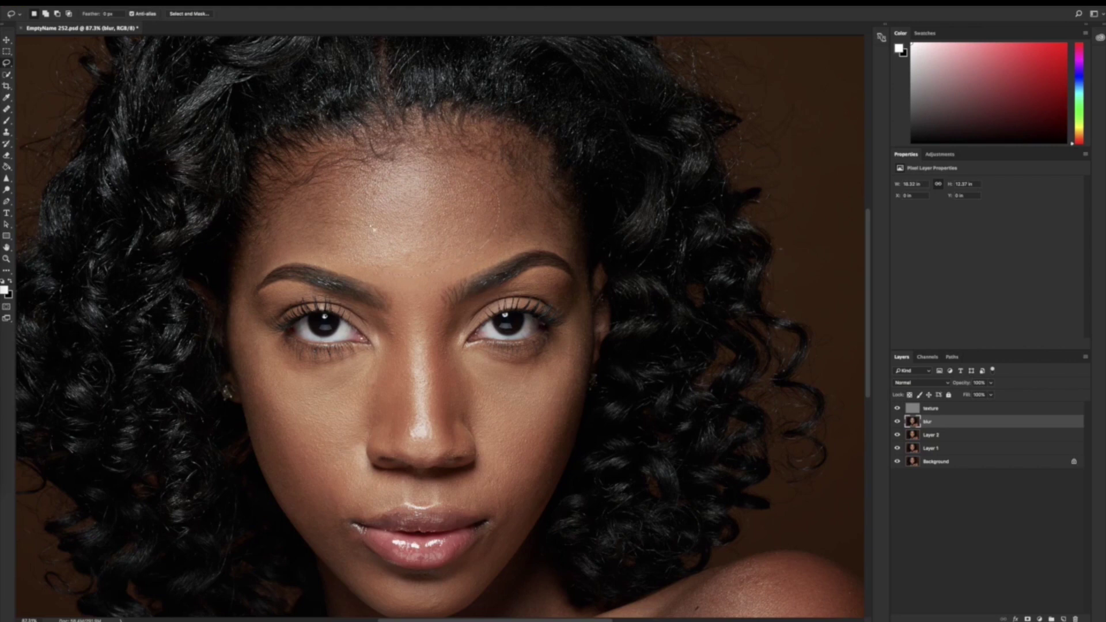
pyautogui.click(193, 3)
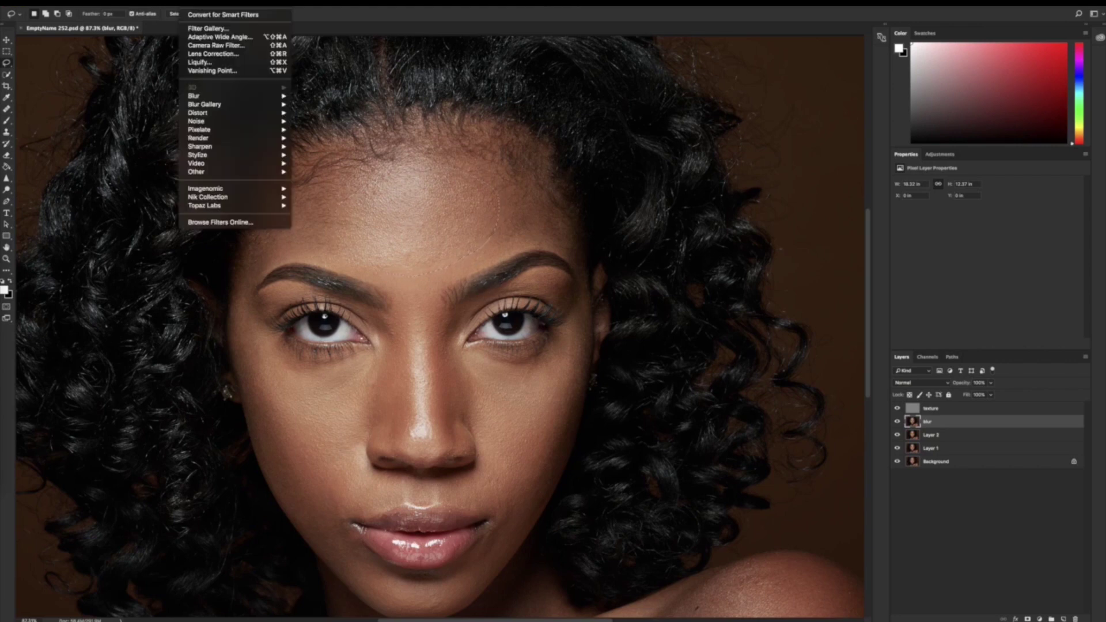
pyautogui.moveTo(253, 96)
pyautogui.click(321, 130)
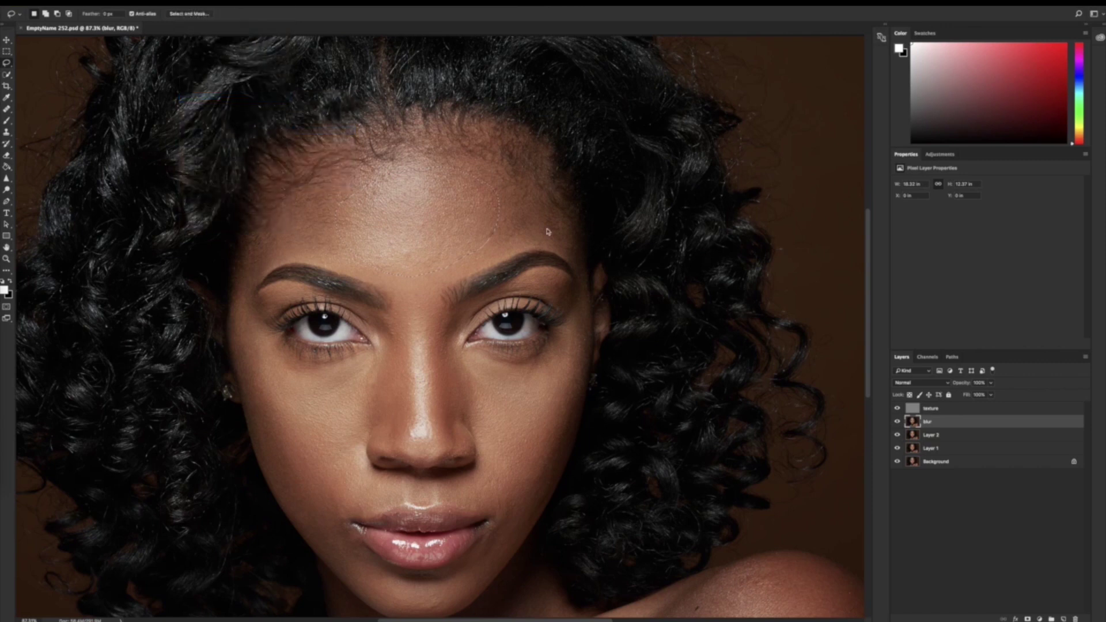
pyautogui.moveTo(608, 334)
pyautogui.mouseDown()
pyautogui.moveTo(636, 339)
pyautogui.moveTo(623, 337)
pyautogui.mouseUp()
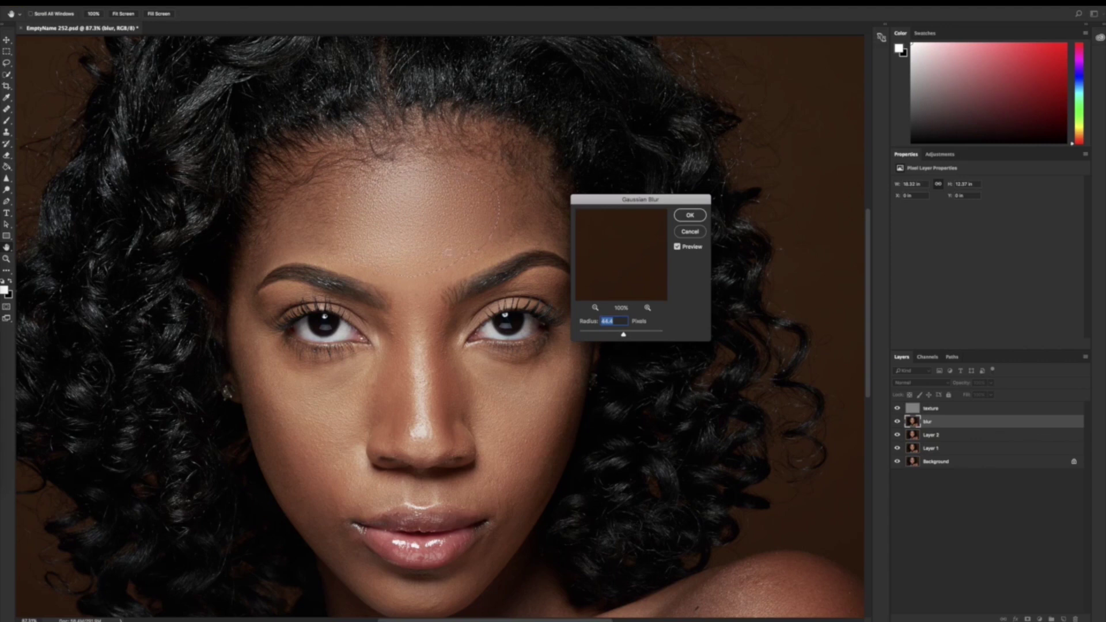
pyautogui.moveTo(624, 336)
pyautogui.mouseDown()
pyautogui.moveTo(656, 336)
pyautogui.moveTo(588, 338)
pyautogui.moveTo(624, 339)
pyautogui.mouseUp()
pyautogui.moveTo(624, 337); pyautogui.dragTo(622, 339)
pyautogui.click(690, 215)
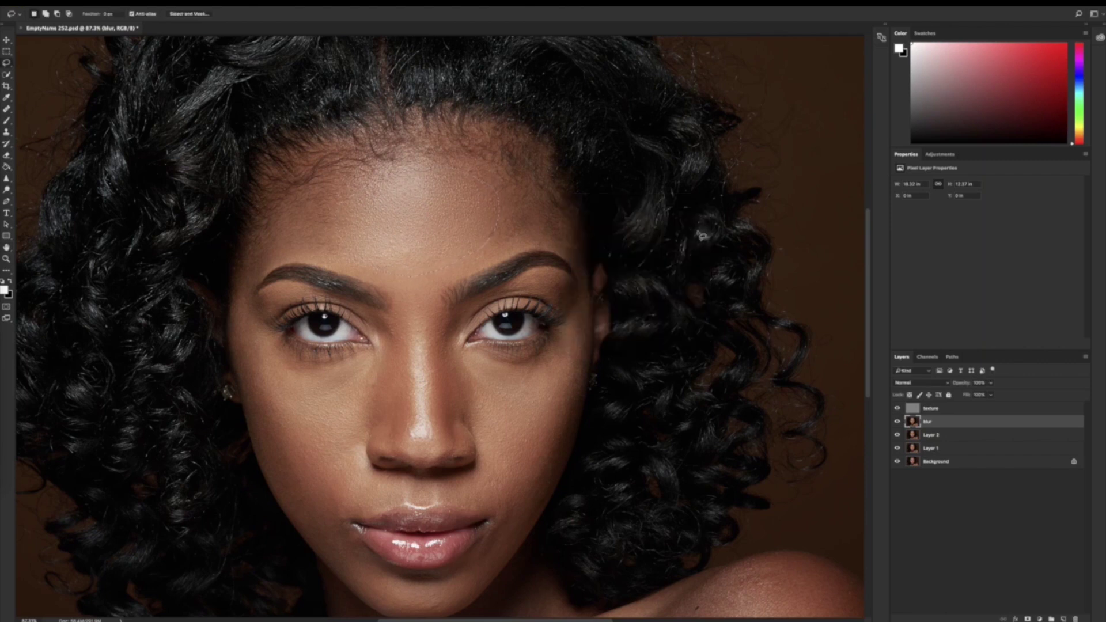
# - Lasso the forehead area above the image-right eyebrow and preview a stronger Gaussian Blur of about 70 pixels, cancelling it
pyautogui.moveTo(501, 180)
pyautogui.mouseDown()
pyautogui.moveTo(472, 156)
pyautogui.moveTo(502, 269)
pyautogui.moveTo(559, 240)
pyautogui.moveTo(555, 198)
pyautogui.moveTo(471, 147)
pyautogui.moveTo(438, 145)
pyautogui.mouseUp()
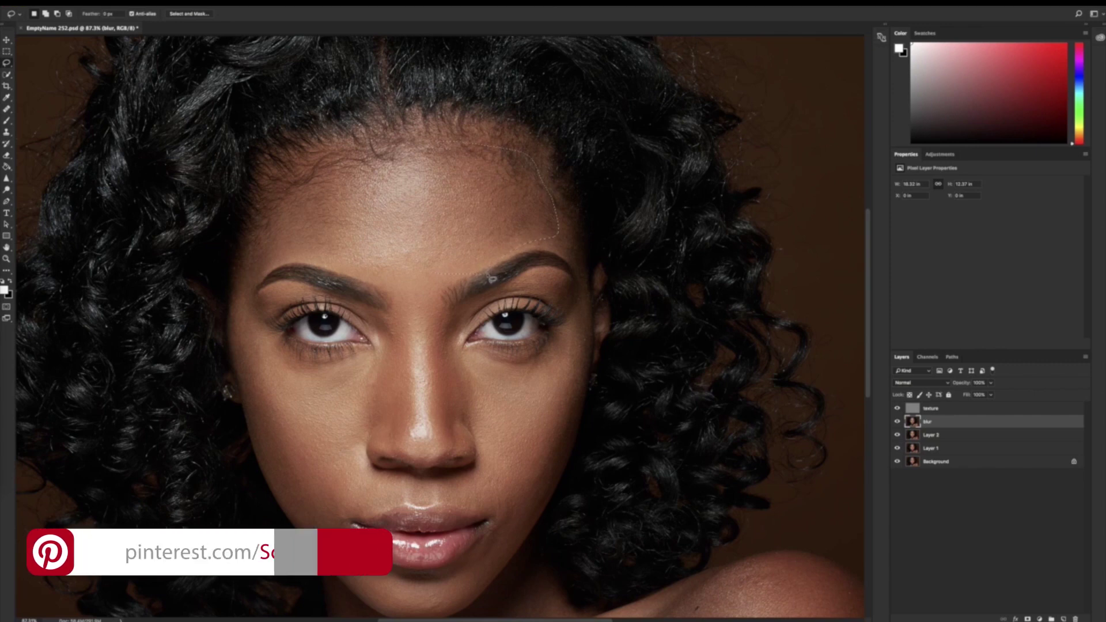
pyautogui.click(190, 3)
pyautogui.moveTo(223, 98)
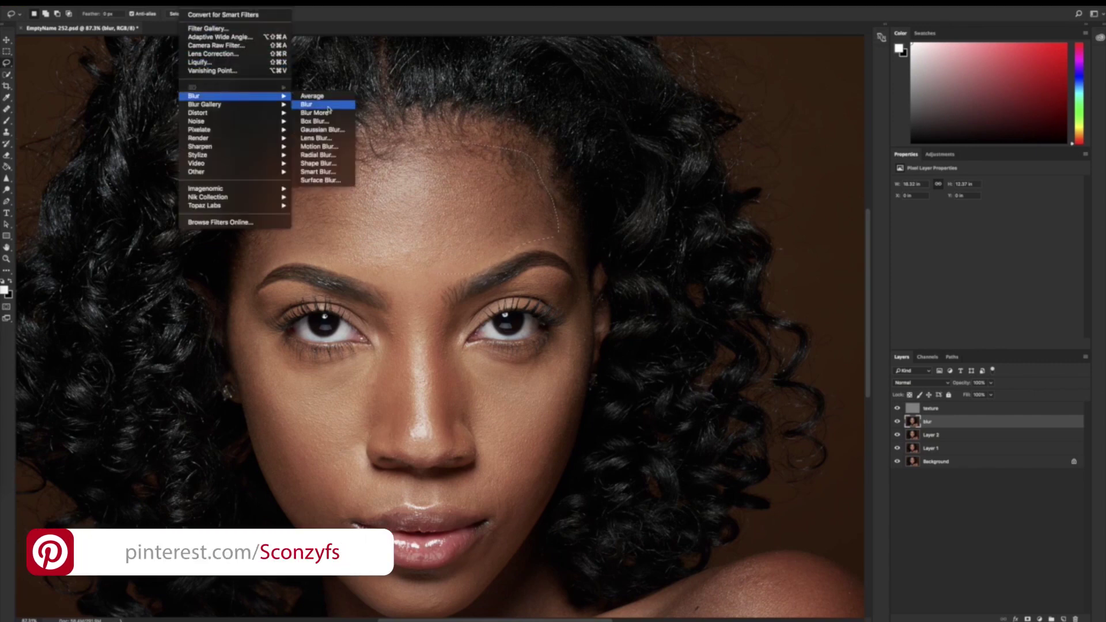
pyautogui.click(326, 130)
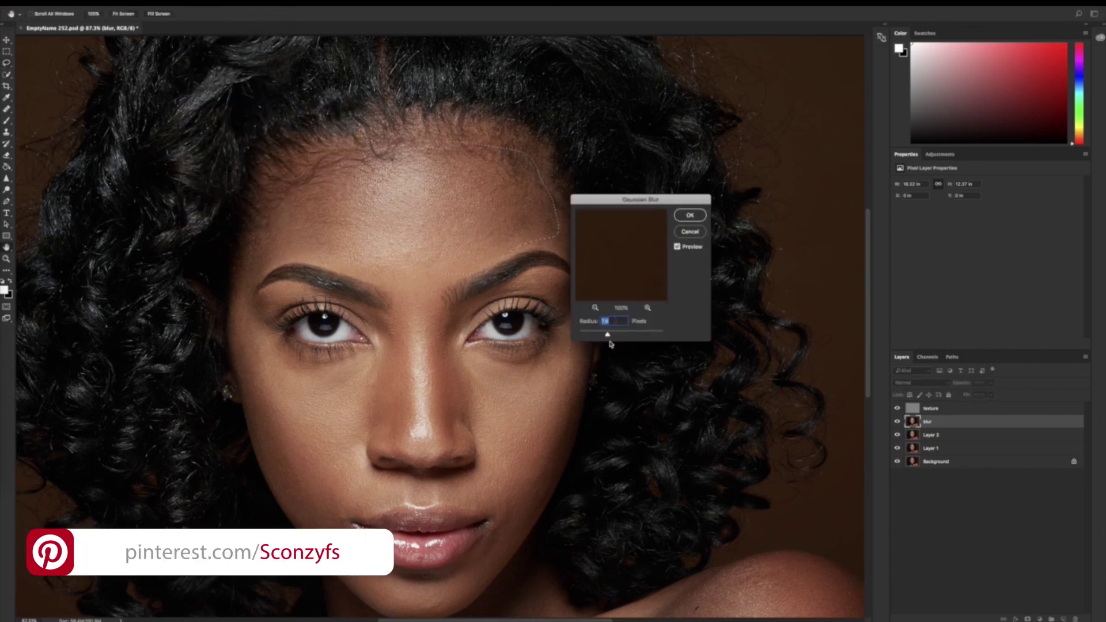
pyautogui.moveTo(608, 337); pyautogui.dragTo(629, 335)
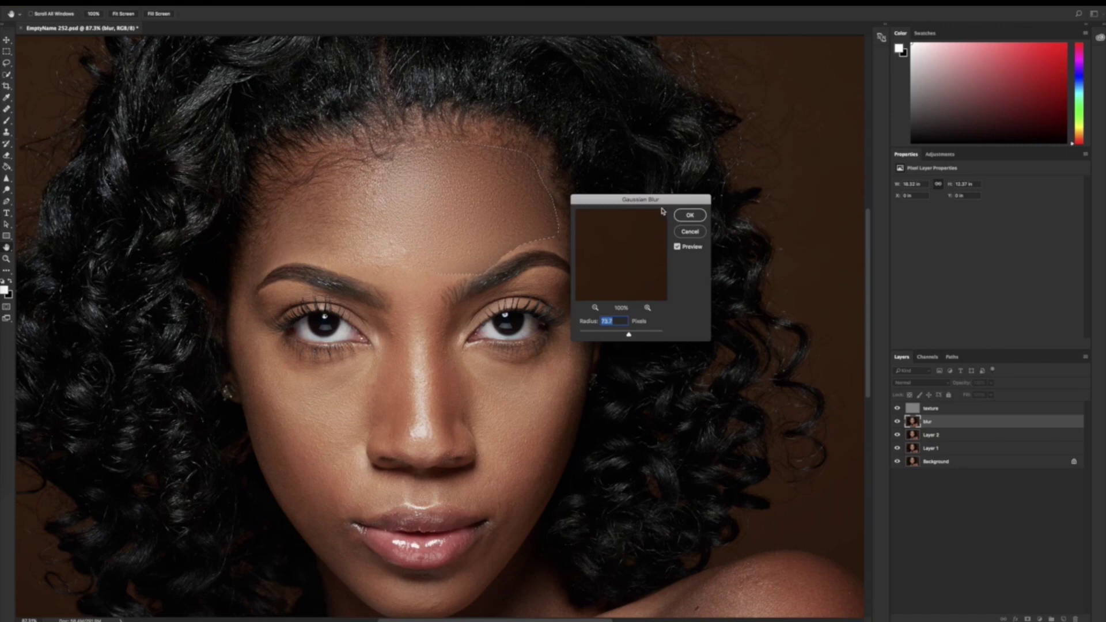
pyautogui.click(689, 231)
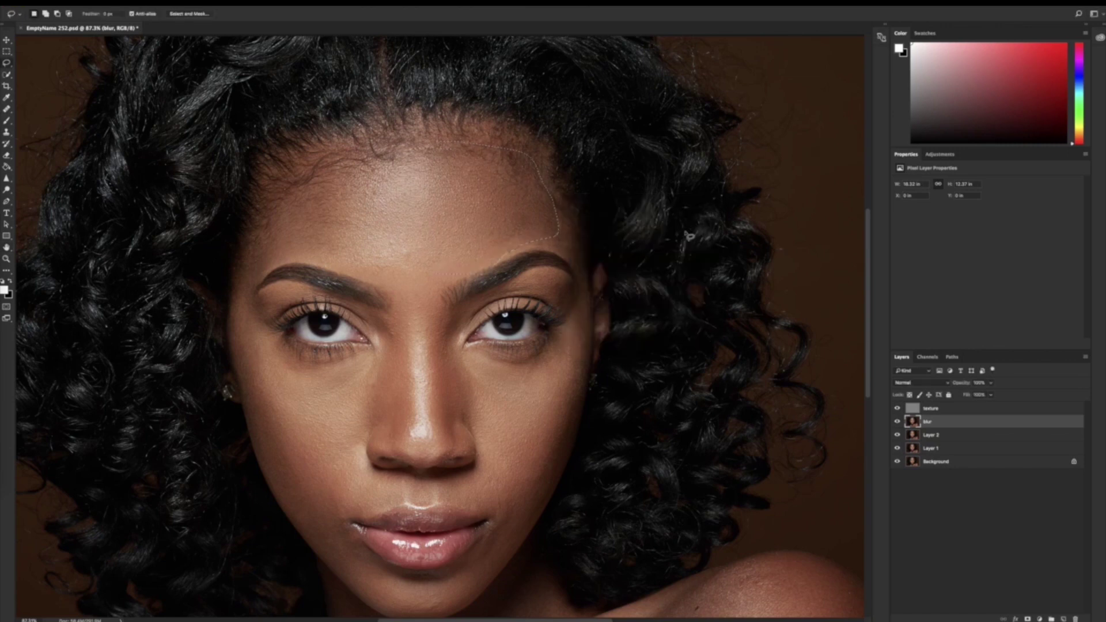
# - Outline trial lasso selections across the forehead, brow and eye area and deselect them
pyautogui.click(689, 340)
pyautogui.moveTo(430, 307)
pyautogui.mouseDown()
pyautogui.moveTo(560, 317)
pyautogui.moveTo(455, 158)
pyautogui.moveTo(423, 294)
pyautogui.mouseUp()
pyautogui.rightClick(497, 223)
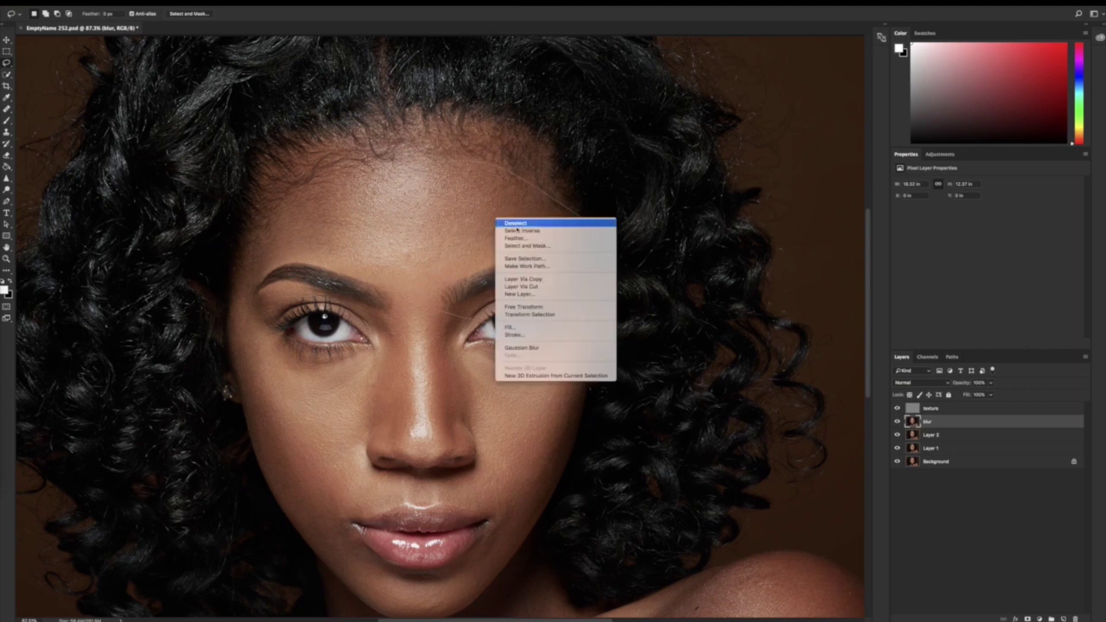
pyautogui.click(499, 225)
pyautogui.moveTo(451, 300)
pyautogui.mouseDown()
pyautogui.moveTo(575, 228)
pyautogui.moveTo(521, 176)
pyautogui.mouseUp()
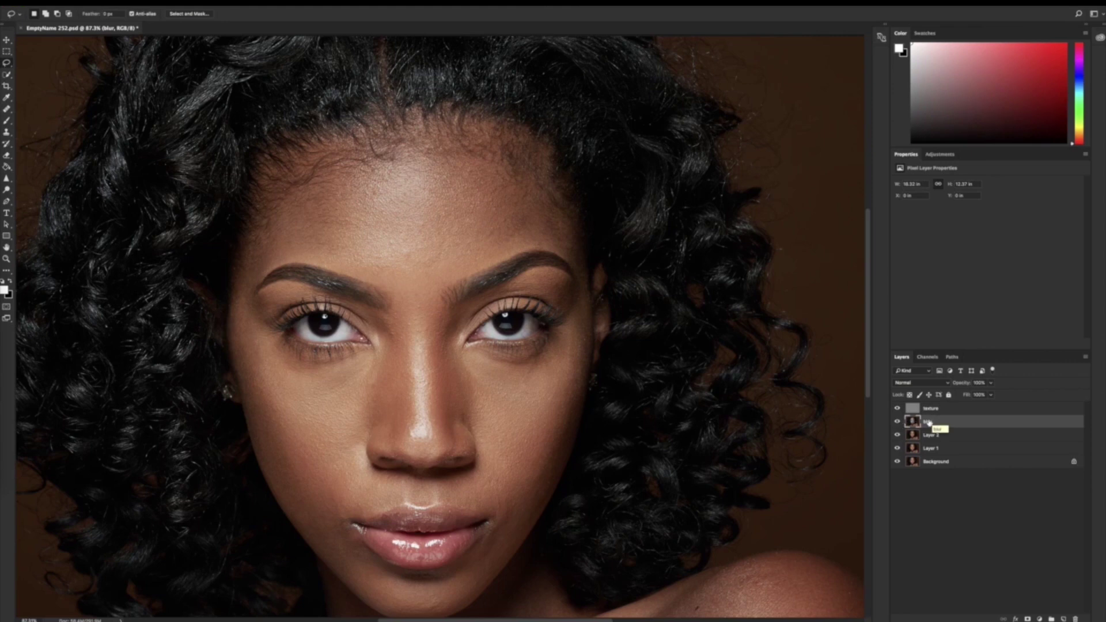
# - Add an empty layer above the blur layer for brush work and hide the texture layer
pyautogui.hotkey('ctrl', 'shift', 'n')
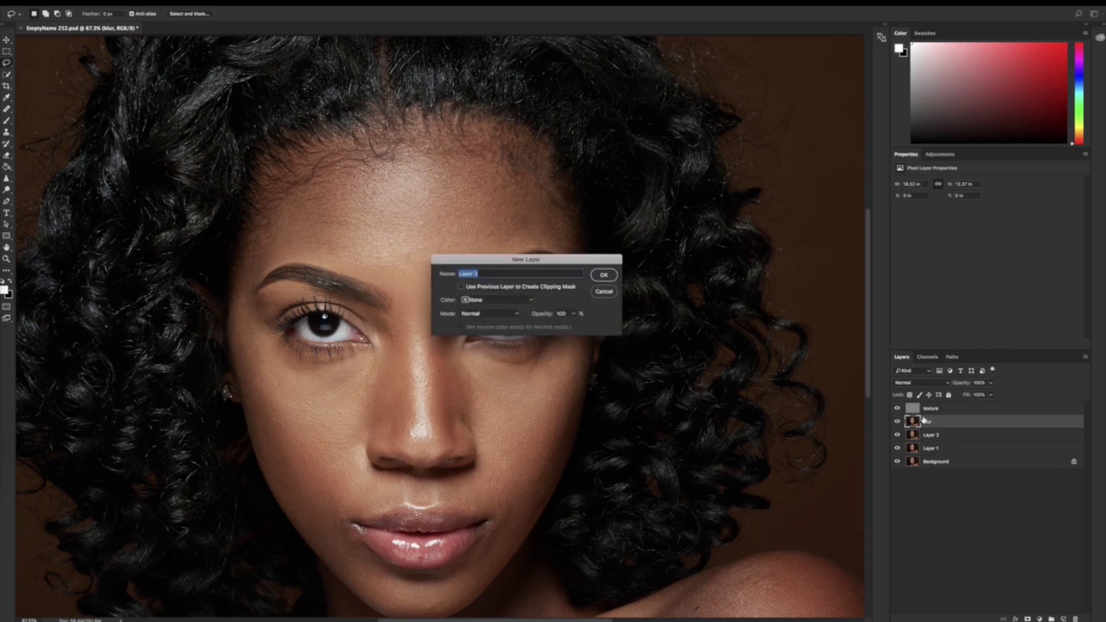
pyautogui.click(602, 277)
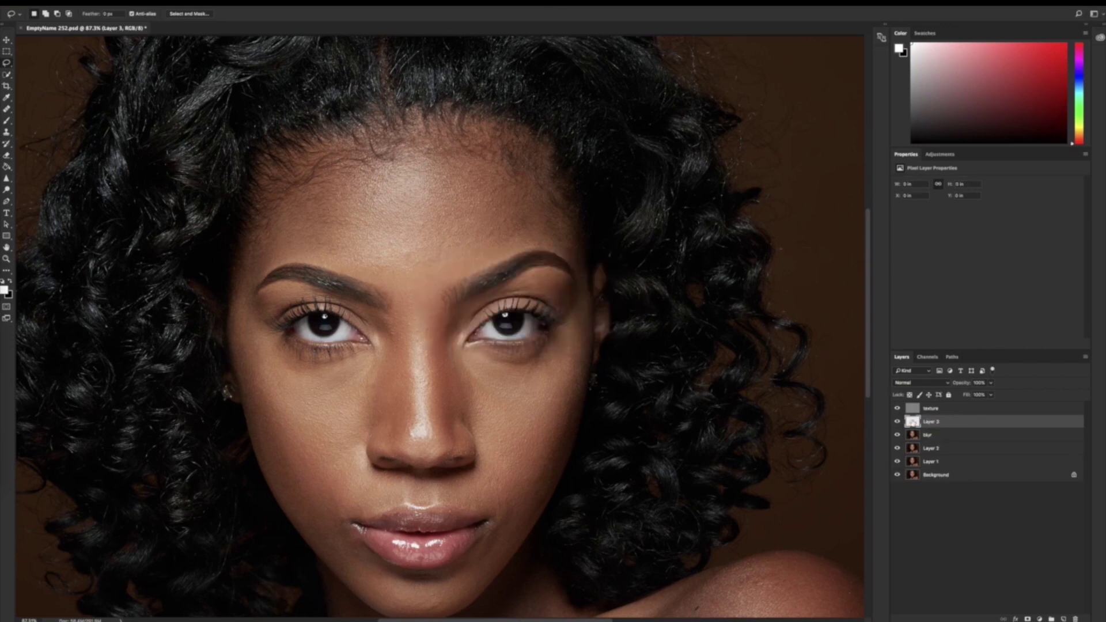
pyautogui.click(898, 409)
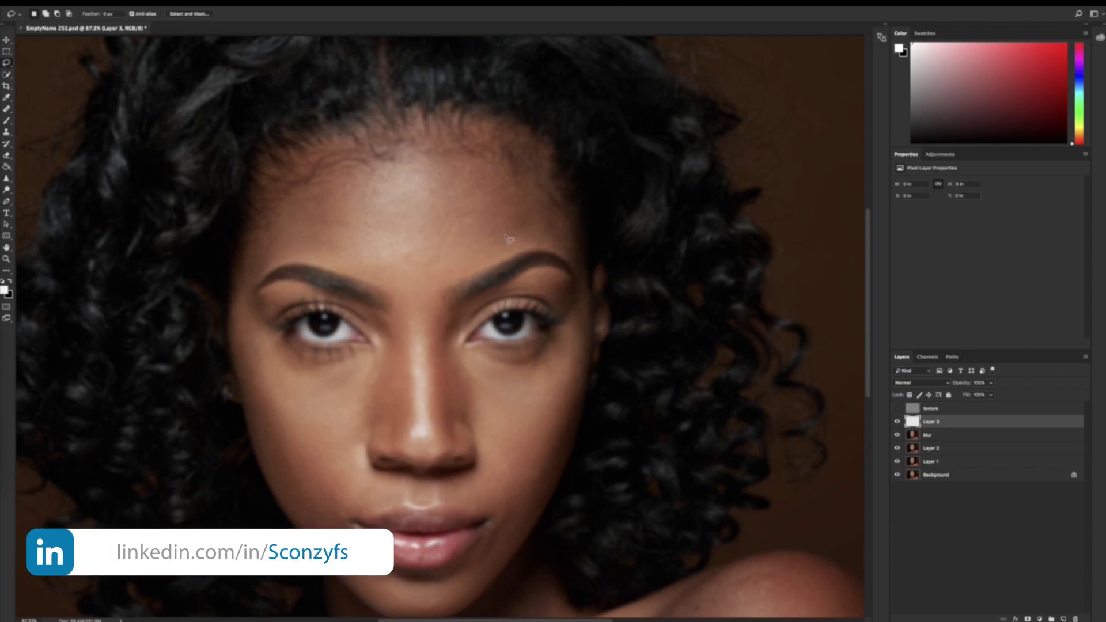
pyautogui.press('b')
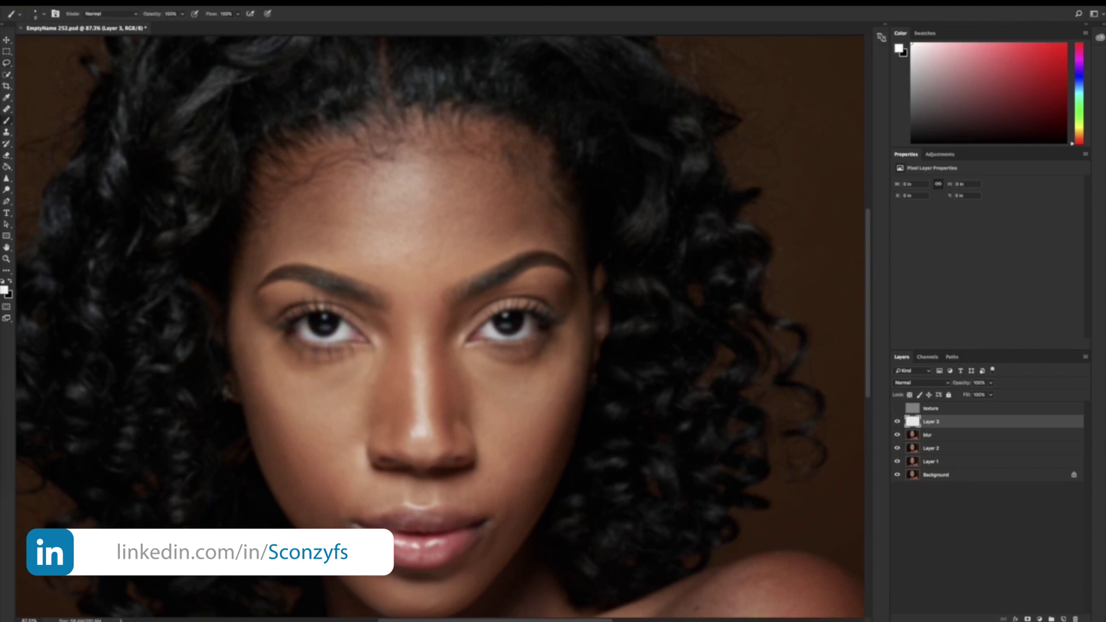
# - Circle the dark patches on the forehead, temple, cheeks and beside the mouth with white brush strokes, and undo all the marks
pyautogui.moveTo(495, 210)
pyautogui.mouseDown()
pyautogui.moveTo(470, 225)
pyautogui.moveTo(497, 249)
pyautogui.moveTo(544, 217)
pyautogui.moveTo(494, 208)
pyautogui.mouseUp()
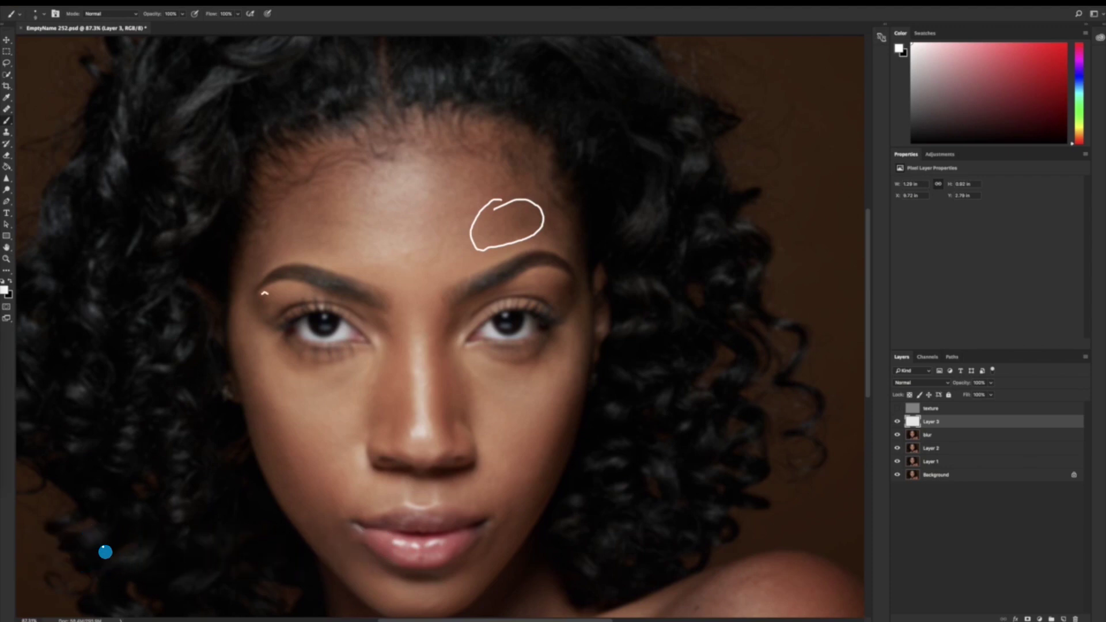
pyautogui.moveTo(265, 293)
pyautogui.mouseDown()
pyautogui.moveTo(257, 320)
pyautogui.moveTo(266, 295)
pyautogui.mouseUp()
pyautogui.moveTo(262, 400)
pyautogui.mouseDown()
pyautogui.moveTo(275, 464)
pyautogui.moveTo(293, 484)
pyautogui.moveTo(312, 483)
pyautogui.moveTo(284, 419)
pyautogui.mouseUp()
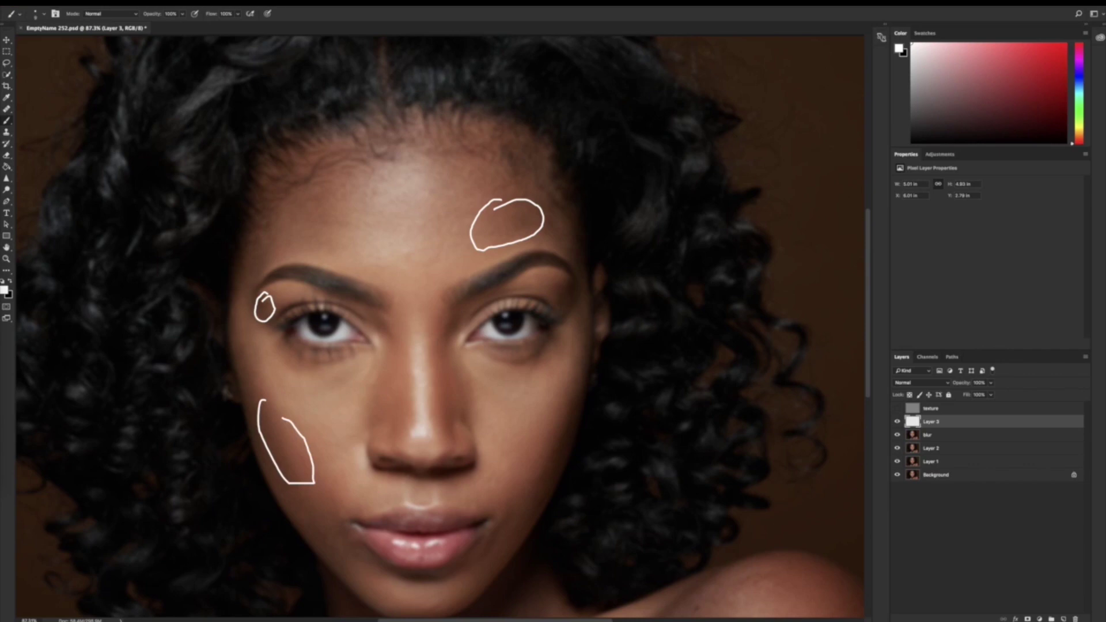
pyautogui.moveTo(548, 431)
pyautogui.mouseDown()
pyautogui.moveTo(529, 470)
pyautogui.moveTo(549, 482)
pyautogui.moveTo(569, 424)
pyautogui.moveTo(548, 419)
pyautogui.mouseUp()
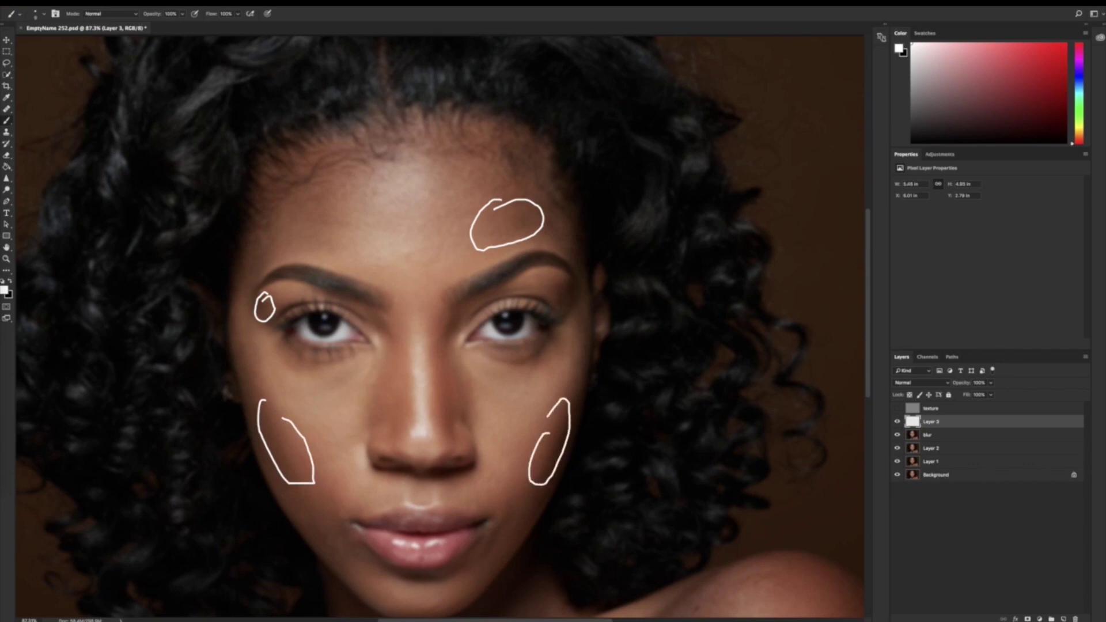
pyautogui.moveTo(507, 491)
pyautogui.mouseDown()
pyautogui.moveTo(498, 538)
pyautogui.moveTo(524, 502)
pyautogui.moveTo(477, 566)
pyautogui.moveTo(501, 533)
pyautogui.mouseUp()
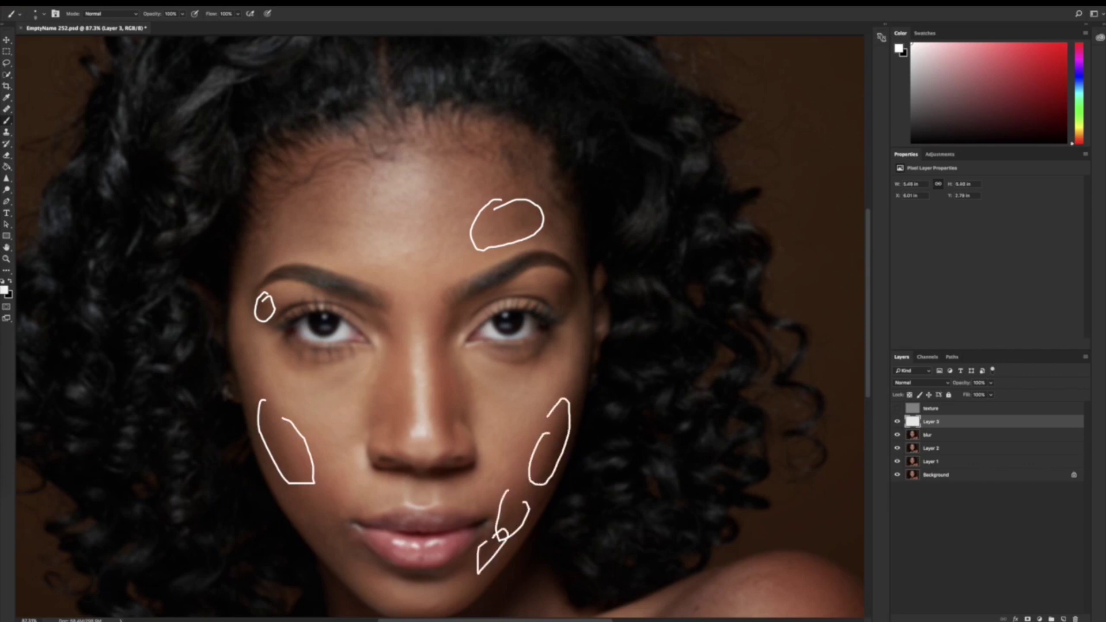
pyautogui.hotkey('ctrl', 'z')
pyautogui.hotkey('ctrl', 'z')
pyautogui.hotkey('ctrl', 'z')
pyautogui.hotkey('ctrl', 'z')
pyautogui.hotkey('ctrl', 'z')
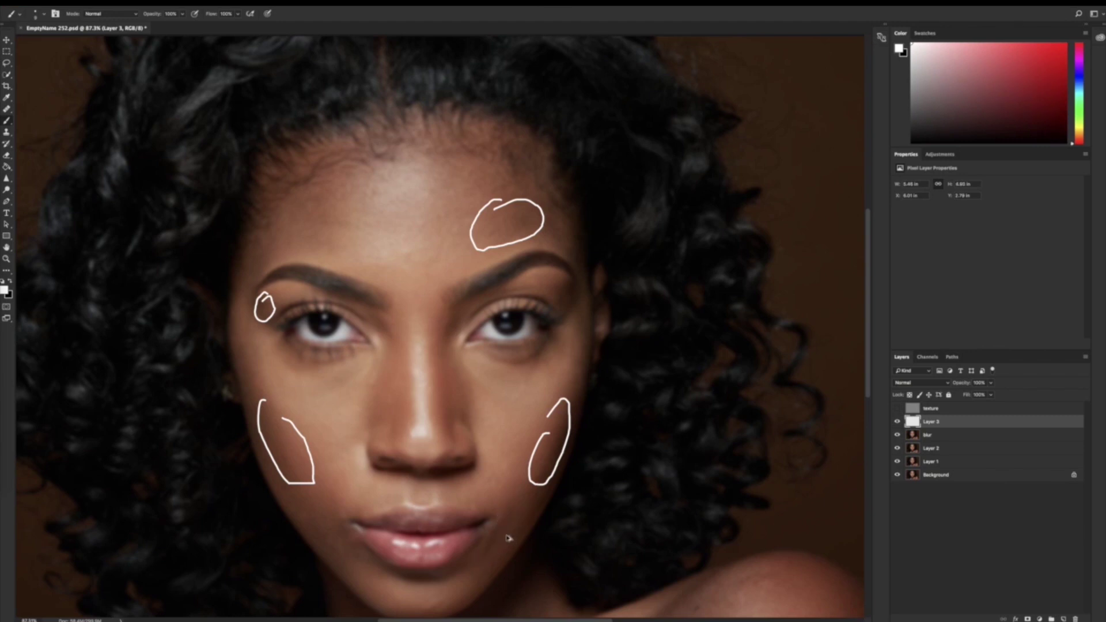
pyautogui.hotkey('ctrl', 'z')
pyautogui.hotkey('ctrl', 'z')
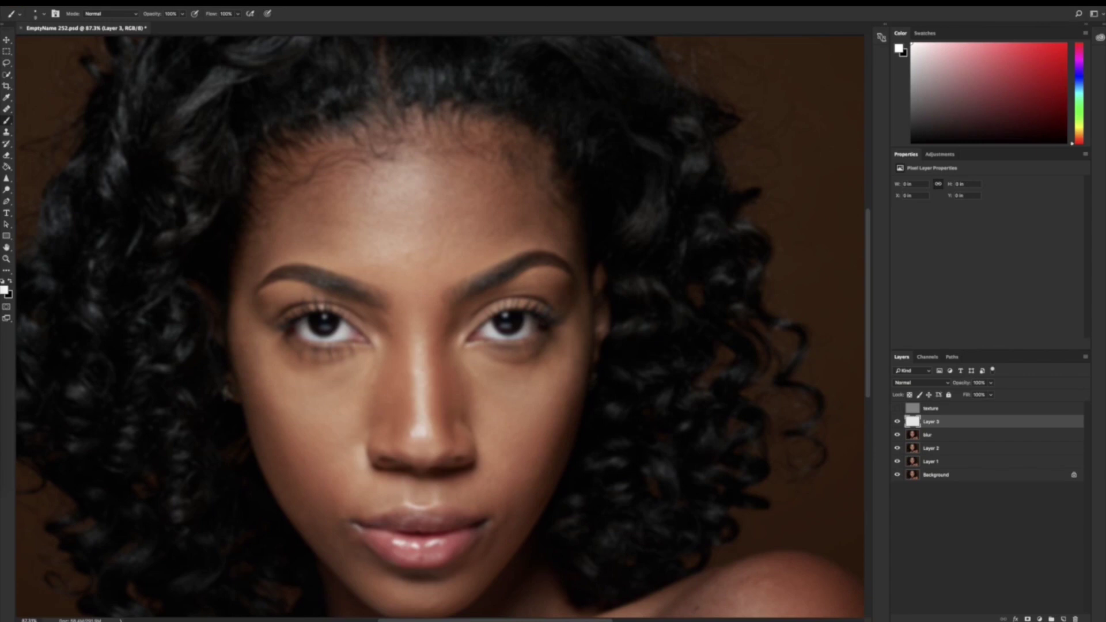
# - Mark the under-eye area, iris, brow bone, nose bridge and chin with white brush strokes, and undo them all
pyautogui.moveTo(499, 404); pyautogui.dragTo(506, 373)
pyautogui.moveTo(490, 380)
pyautogui.mouseDown()
pyautogui.moveTo(510, 366)
pyautogui.moveTo(519, 380)
pyautogui.mouseUp()
pyautogui.moveTo(514, 310)
pyautogui.mouseDown()
pyautogui.moveTo(558, 280)
pyautogui.moveTo(544, 287)
pyautogui.mouseUp()
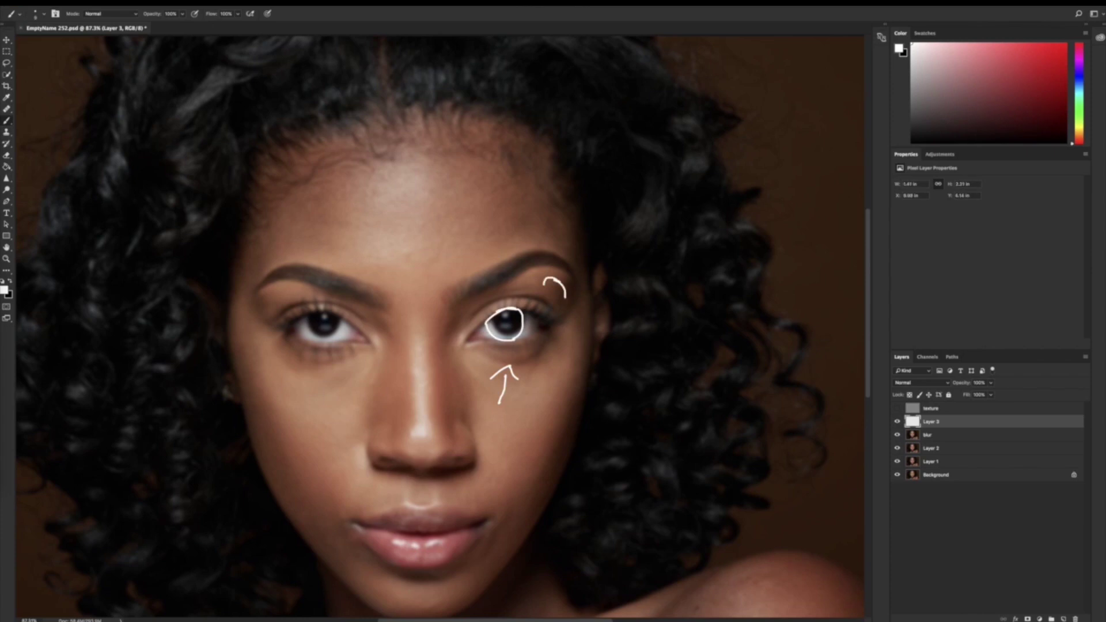
pyautogui.moveTo(410, 341)
pyautogui.mouseDown()
pyautogui.moveTo(416, 423)
pyautogui.moveTo(431, 338)
pyautogui.mouseUp()
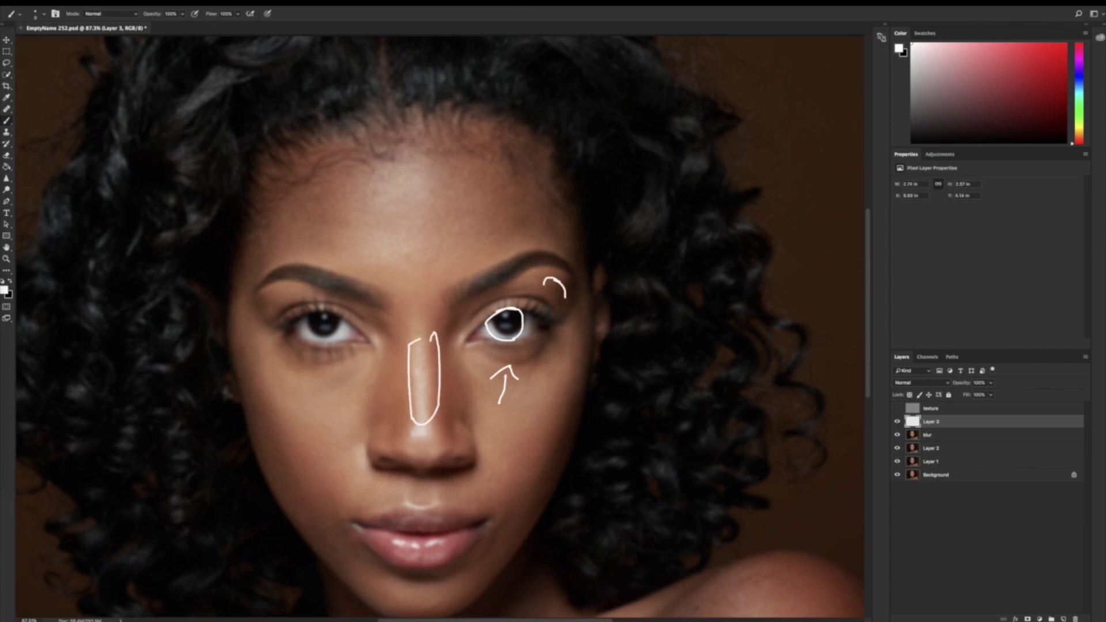
pyautogui.moveTo(433, 525)
pyautogui.mouseDown()
pyautogui.moveTo(403, 550)
pyautogui.moveTo(440, 526)
pyautogui.mouseUp()
pyautogui.hotkey('ctrl', 'z')
pyautogui.hotkey('ctrl', 'z')
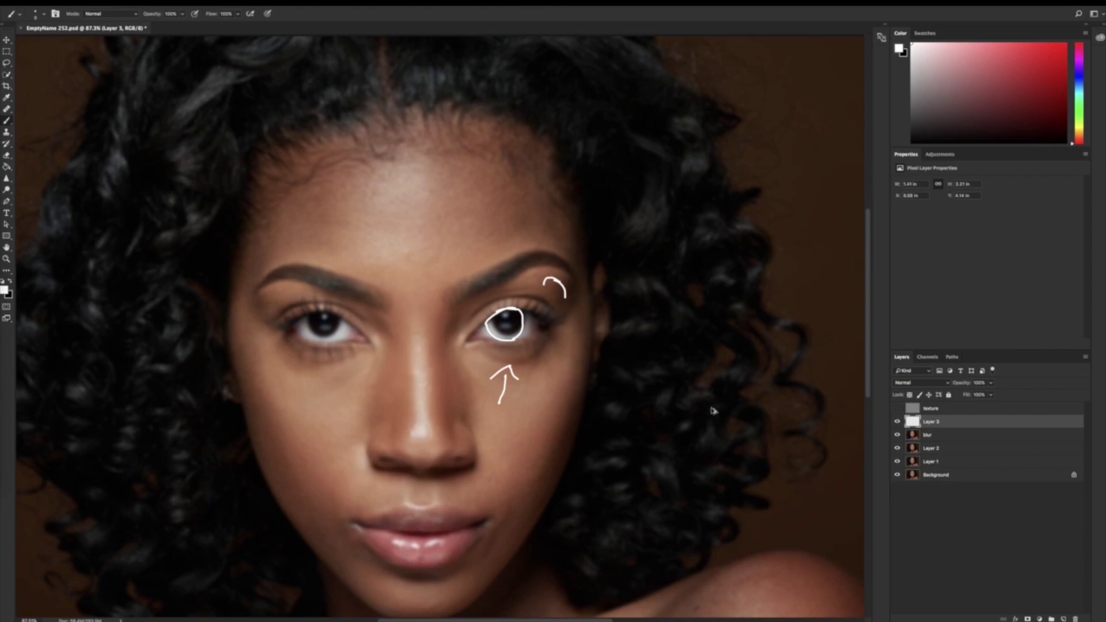
pyautogui.hotkey('ctrl', 'z')
pyautogui.hotkey('ctrl', 'z')
pyautogui.hotkey('ctrl', 'z')
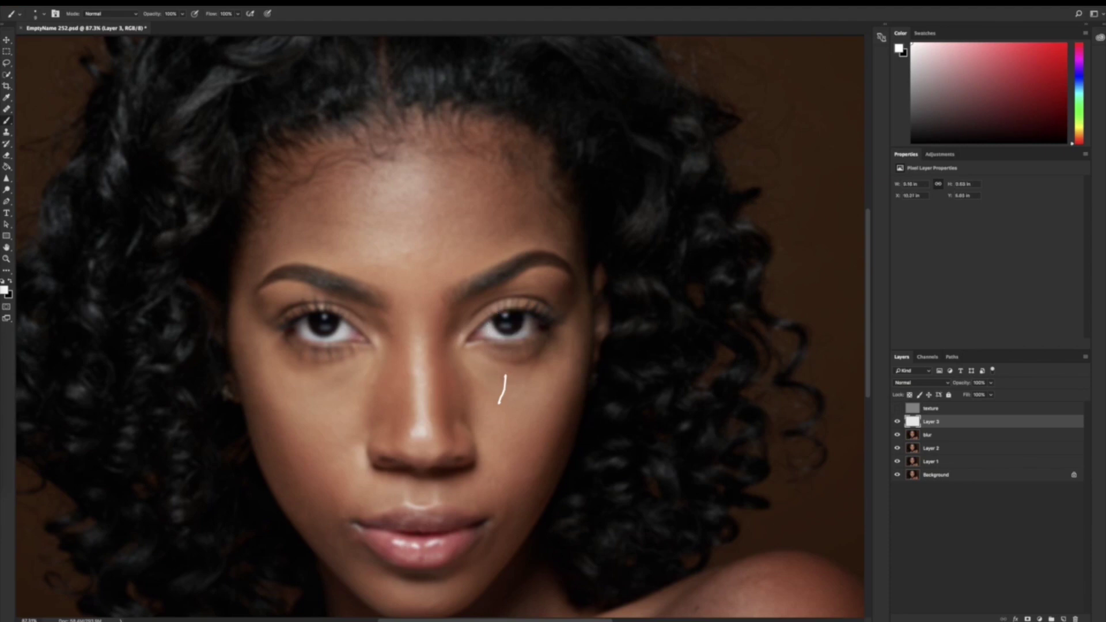
pyautogui.hotkey('ctrl', 'z')
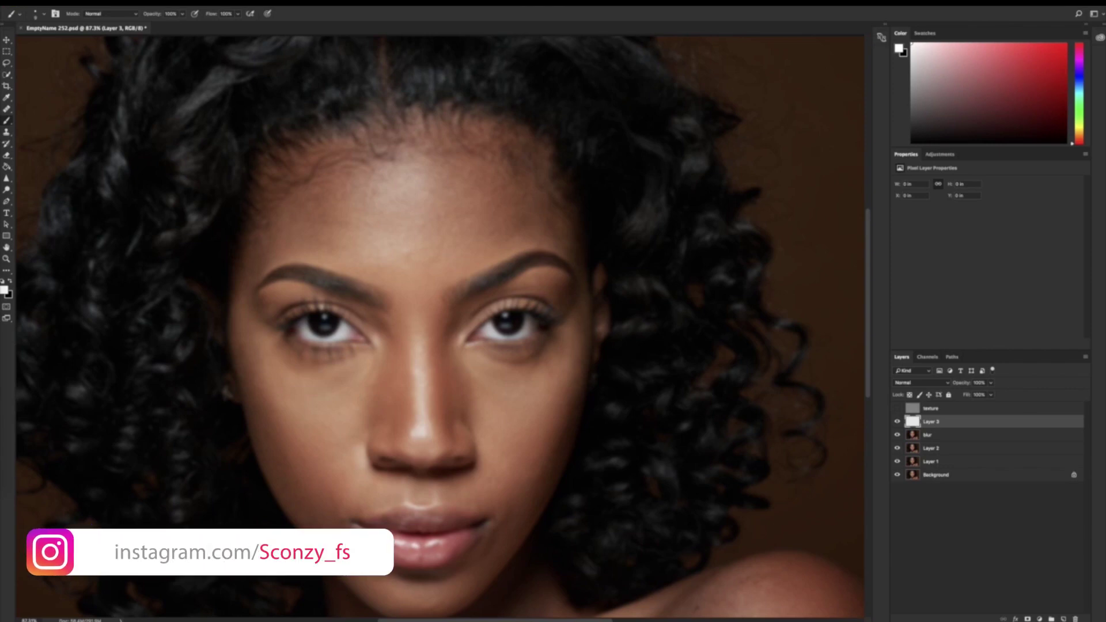
# - Circle the patches under both eyes with white brush strokes and undo the two outlines
pyautogui.moveTo(464, 367)
pyautogui.mouseDown()
pyautogui.moveTo(480, 402)
pyautogui.moveTo(497, 401)
pyautogui.moveTo(488, 374)
pyautogui.moveTo(466, 368)
pyautogui.mouseUp()
pyautogui.moveTo(349, 366)
pyautogui.mouseDown()
pyautogui.moveTo(325, 392)
pyautogui.moveTo(364, 366)
pyautogui.moveTo(352, 366)
pyautogui.mouseUp()
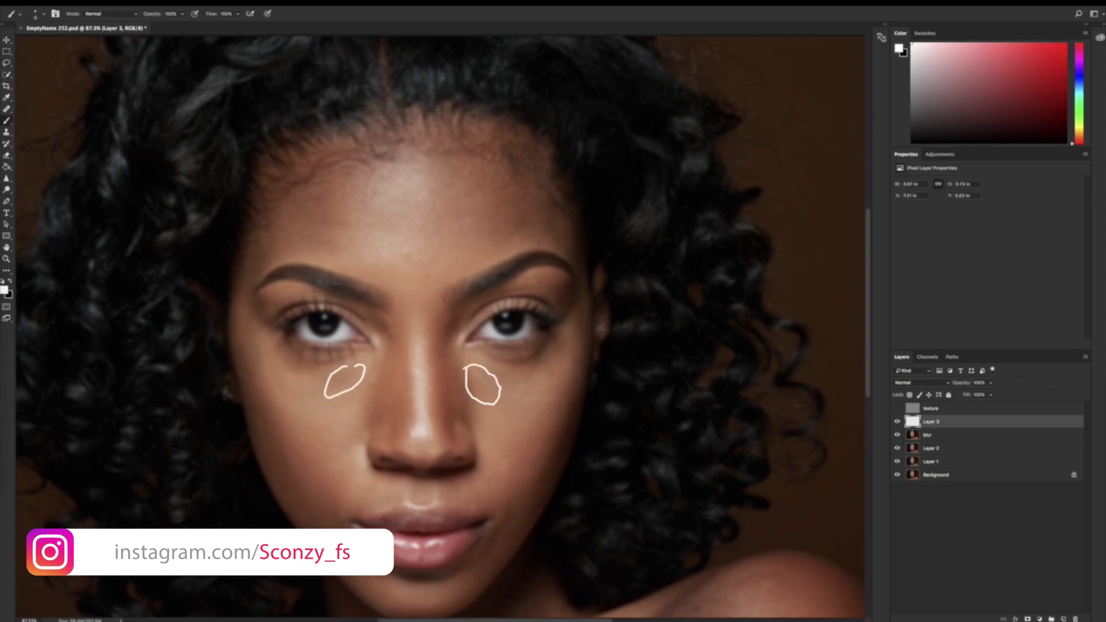
pyautogui.hotkey('ctrl', 'z')
pyautogui.hotkey('ctrl', 'z')
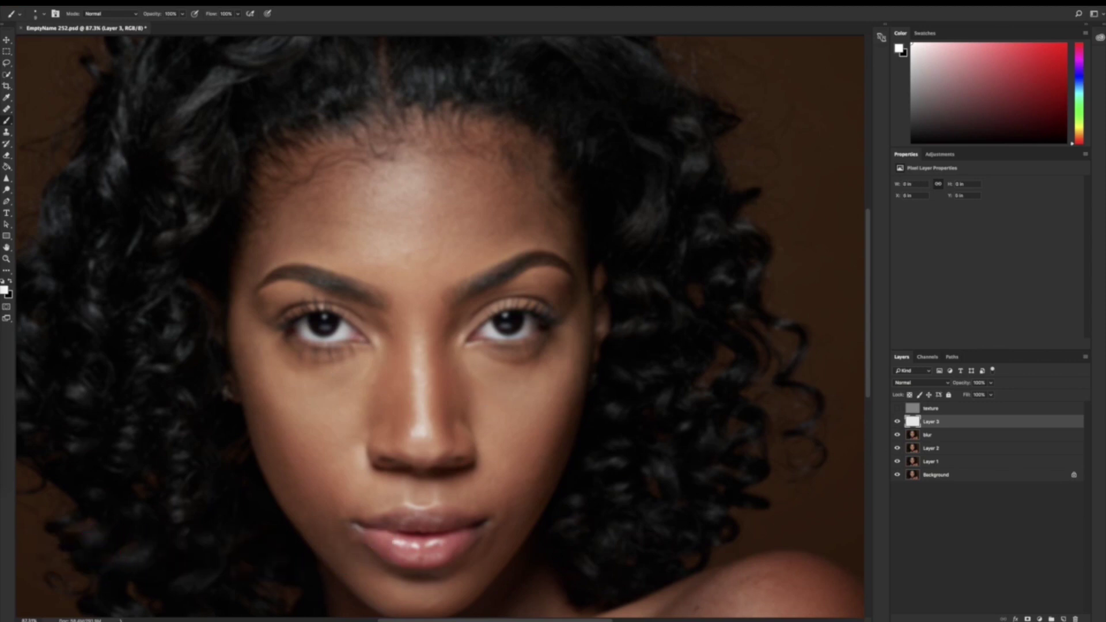
# - Set the brush flow to 3% and give the brush a larger, soft tip for blending skin tones
pyautogui.click(226, 13)
pyautogui.write('5')
pyautogui.click(41, 16)
pyautogui.moveTo(94, 61); pyautogui.dragTo(36, 76)
pyautogui.click(306, 19)
pyautogui.press(']')
# - Sample the lighter forehead skin tones and paint over the edge of the central forehead highlight on the new layer
pyautogui.keyDown('alt'); pyautogui.click(356, 185); pyautogui.keyUp('alt')
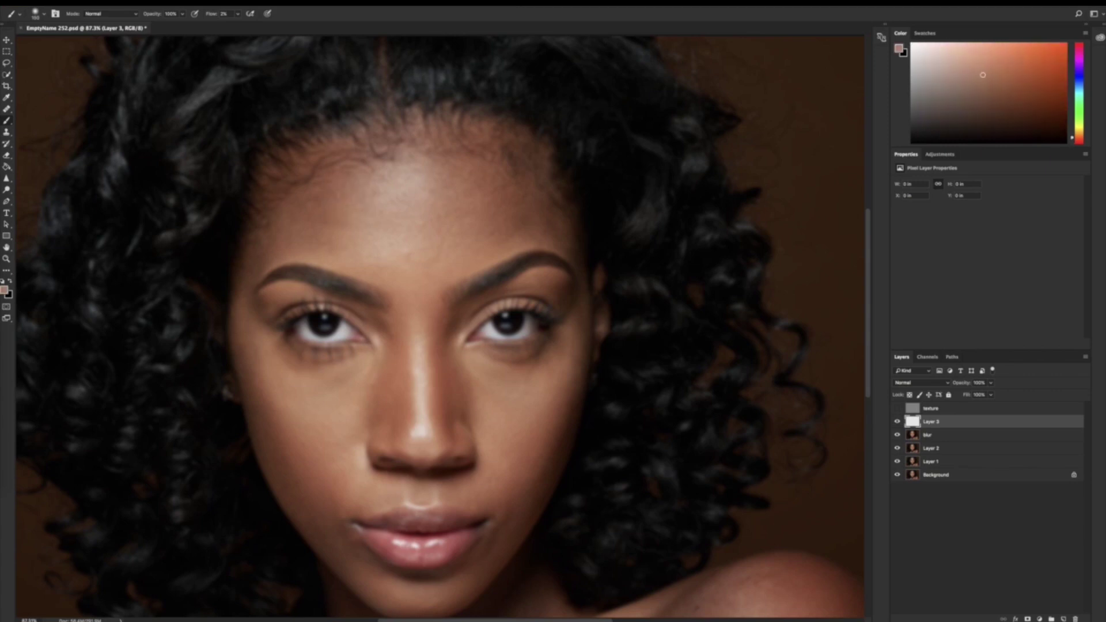
pyautogui.keyDown('alt'); pyautogui.click(381, 188); pyautogui.keyUp('alt')
pyautogui.moveTo(370, 176); pyautogui.dragTo(397, 212)
pyautogui.keyDown('alt'); pyautogui.click(365, 235); pyautogui.keyUp('alt')
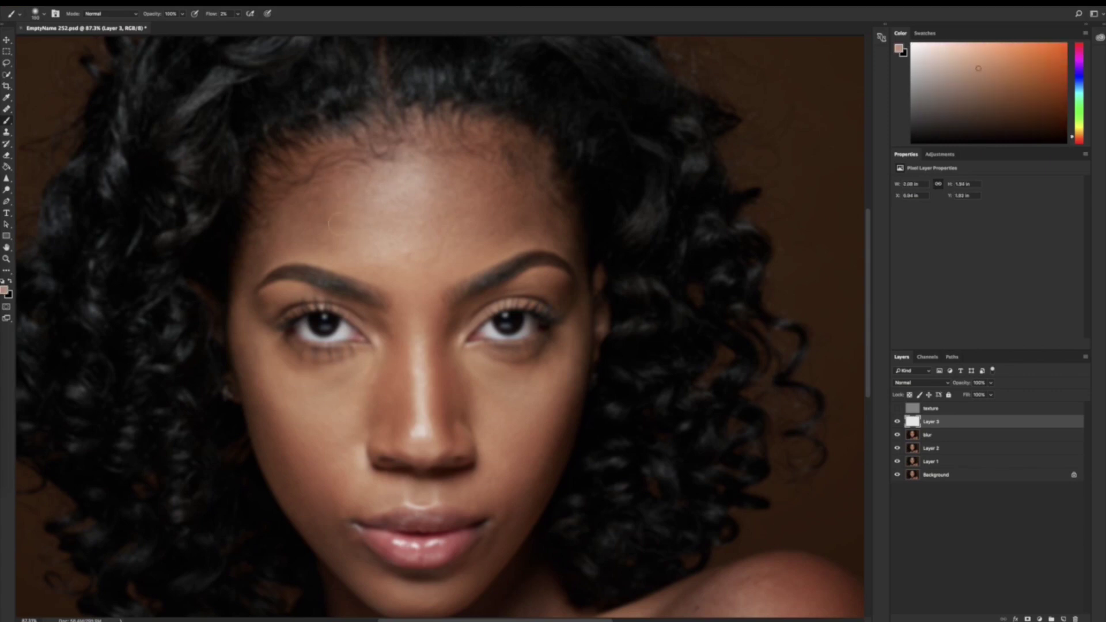
# - Repeatedly sample nearby skin tones and blend the forehead from above the image-left eyebrow up to the hairline
pyautogui.keyDown('alt'); pyautogui.click(325, 230); pyautogui.keyUp('alt')
pyautogui.moveTo(324, 236); pyautogui.dragTo(311, 213)
pyautogui.keyDown('alt'); pyautogui.click(311, 212); pyautogui.keyUp('alt')
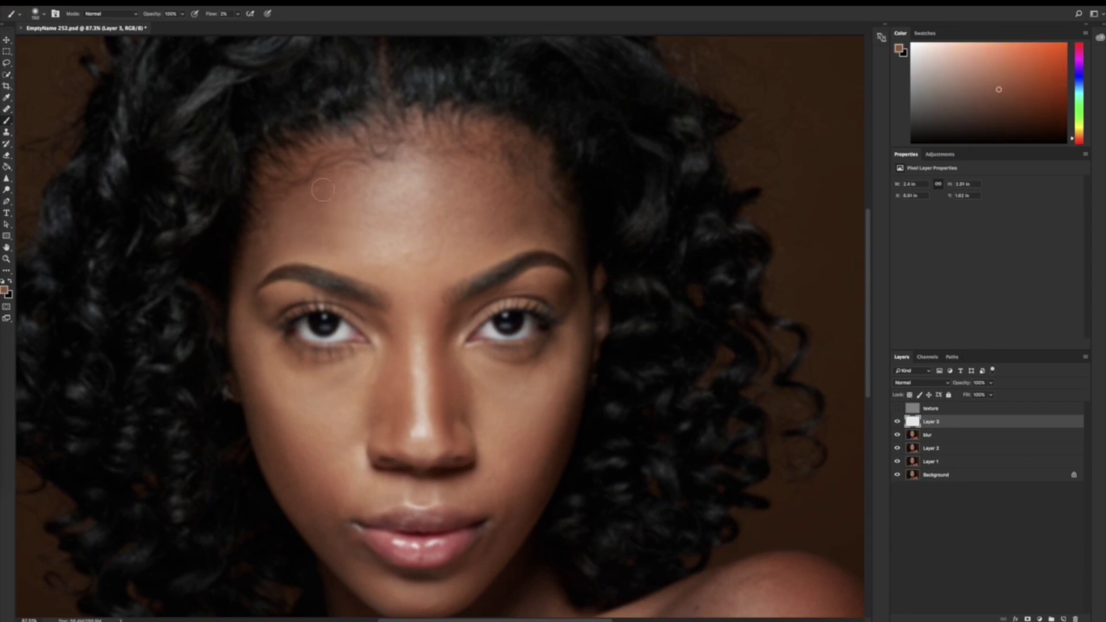
pyautogui.click(323, 190)
pyautogui.keyDown('alt'); pyautogui.click(323, 190); pyautogui.keyUp('alt')
pyautogui.keyDown('alt'); pyautogui.click(322, 238); pyautogui.keyUp('alt')
pyautogui.keyDown('alt'); pyautogui.click(328, 193); pyautogui.keyUp('alt')
pyautogui.keyDown('alt'); pyautogui.click(347, 225); pyautogui.keyUp('alt')
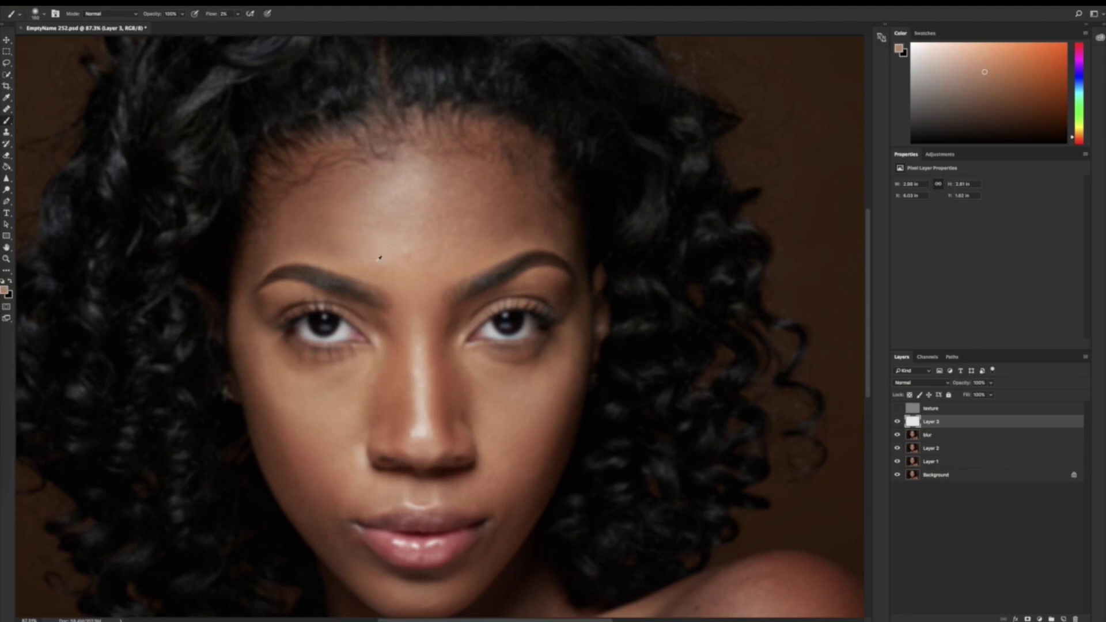
# - Sample neighbouring skin tones and blend the dark patch above the image-right eyebrow toward the temple
pyautogui.keyDown('alt'); pyautogui.click(378, 259); pyautogui.keyUp('alt')
pyautogui.keyDown('alt'); pyautogui.click(497, 242); pyautogui.keyUp('alt')
pyautogui.moveTo(477, 242); pyautogui.dragTo(525, 226)
pyautogui.keyDown('alt'); pyautogui.click(526, 226); pyautogui.keyUp('alt')
pyautogui.keyDown('alt'); pyautogui.click(513, 226); pyautogui.keyUp('alt')
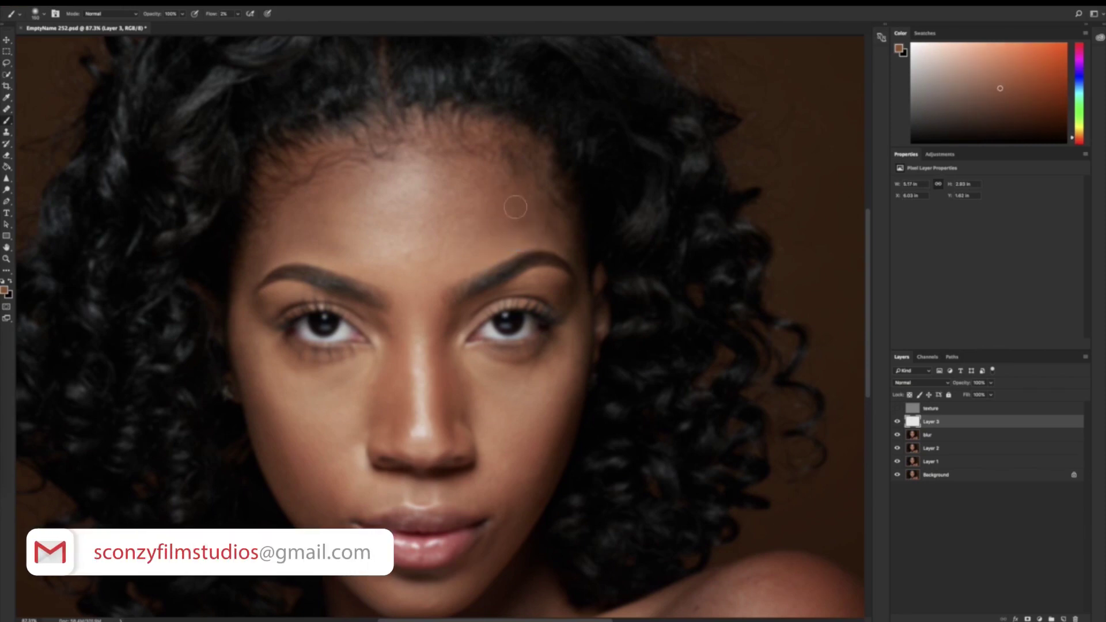
pyautogui.keyDown('alt'); pyautogui.click(508, 213); pyautogui.keyUp('alt')
# - Sample skin tones around the middle of the forehead and smooth the transition between its highlight and the darker side
pyautogui.keyDown('alt'); pyautogui.click(458, 185); pyautogui.keyUp('alt')
pyautogui.keyDown('alt'); pyautogui.click(461, 175); pyautogui.keyUp('alt')
pyautogui.keyDown('alt'); pyautogui.click(419, 227); pyautogui.keyUp('alt')
pyautogui.keyDown('alt'); pyautogui.click(444, 207); pyautogui.keyUp('alt')
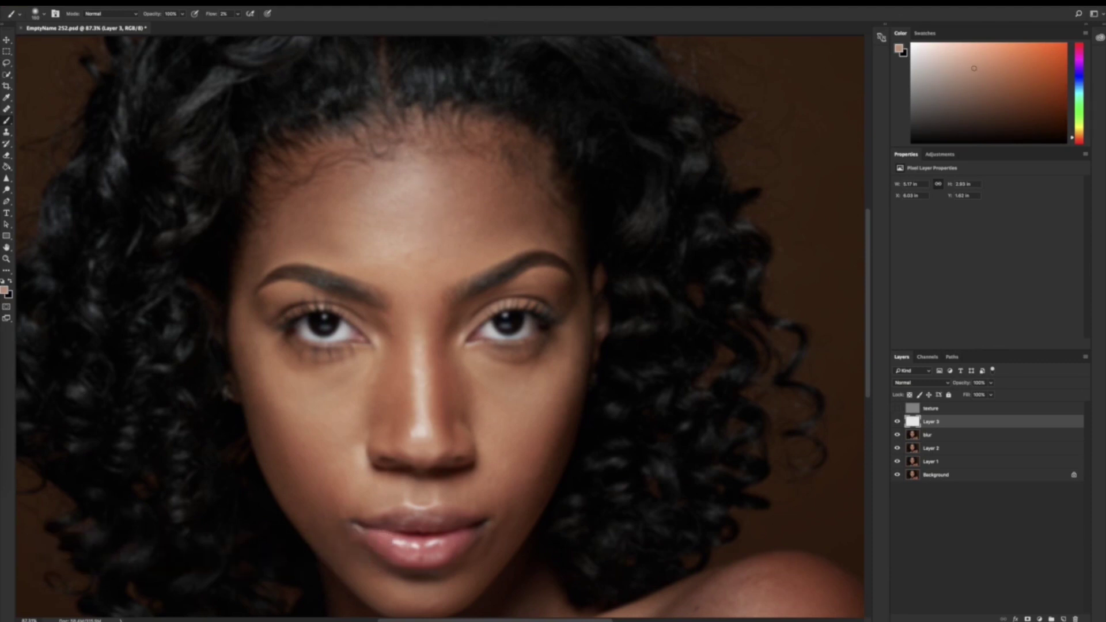
# - Sample surrounding skin tones across the middle of the forehead and paint its highlight transition smoother on Layer 3
pyautogui.keyDown('alt'); pyautogui.click(453, 242); pyautogui.keyUp('alt')
pyautogui.keyDown('alt'); pyautogui.click(458, 200); pyautogui.keyUp('alt')
pyautogui.keyDown('alt'); pyautogui.click(424, 182); pyautogui.keyUp('alt')
pyautogui.keyDown('alt'); pyautogui.click(419, 220); pyautogui.keyUp('alt')
pyautogui.keyDown('alt'); pyautogui.click(379, 255); pyautogui.keyUp('alt')
pyautogui.keyDown('alt'); pyautogui.click(371, 230); pyautogui.keyUp('alt')
pyautogui.keyDown('alt'); pyautogui.click(376, 209); pyautogui.keyUp('alt')
pyautogui.keyDown('alt'); pyautogui.click(382, 182); pyautogui.keyUp('alt')
# - Sample skin tones above the image-left eyebrow and blend the forehead outward to the temple
pyautogui.keyDown('alt'); pyautogui.click(339, 225); pyautogui.keyUp('alt')
pyautogui.keyDown('alt'); pyautogui.click(314, 229); pyautogui.keyUp('alt')
pyautogui.keyDown('alt'); pyautogui.click(301, 216); pyautogui.keyUp('alt')
pyautogui.moveTo(287, 232)
pyautogui.mouseDown()
pyautogui.moveTo(280, 223)
pyautogui.moveTo(268, 254)
pyautogui.moveTo(306, 220)
pyautogui.moveTo(281, 242)
pyautogui.mouseUp()
pyautogui.keyDown('alt'); pyautogui.click(283, 221); pyautogui.keyUp('alt')
pyautogui.keyDown('alt'); pyautogui.click(268, 254); pyautogui.keyUp('alt')
pyautogui.keyDown('alt'); pyautogui.click(271, 251); pyautogui.keyUp('alt')
# - Blend the upper image-left forehead below the hairline into the central highlight with tones sampled from both areas
pyautogui.keyDown('alt'); pyautogui.click(353, 190); pyautogui.keyUp('alt')
pyautogui.keyDown('alt'); pyautogui.click(347, 186); pyautogui.keyUp('alt')
pyautogui.moveTo(347, 186); pyautogui.dragTo(328, 186)
pyautogui.keyDown('alt'); pyautogui.click(345, 243); pyautogui.keyUp('alt')
pyautogui.keyDown('alt'); pyautogui.click(356, 231); pyautogui.keyUp('alt')
pyautogui.keyDown('alt'); pyautogui.click(378, 200); pyautogui.keyUp('alt')
pyautogui.keyDown('alt'); pyautogui.click(383, 191); pyautogui.keyUp('alt')
# - Show the texture layer and repeatedly toggle Layer 3 to compare the forehead before and after painting
pyautogui.click(898, 409)
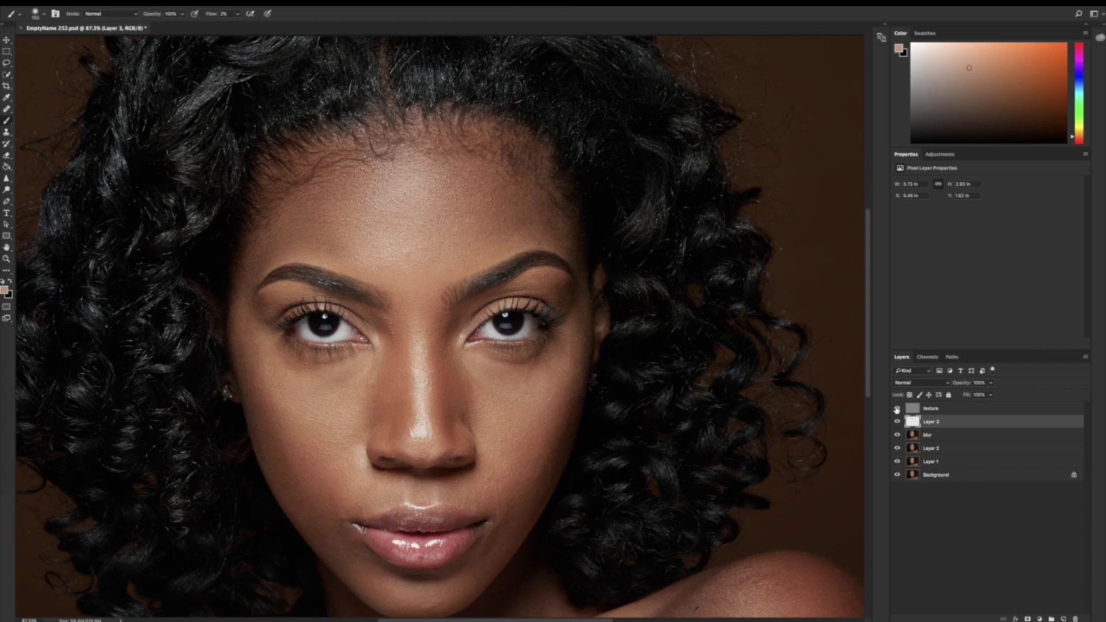
pyautogui.click(898, 423)
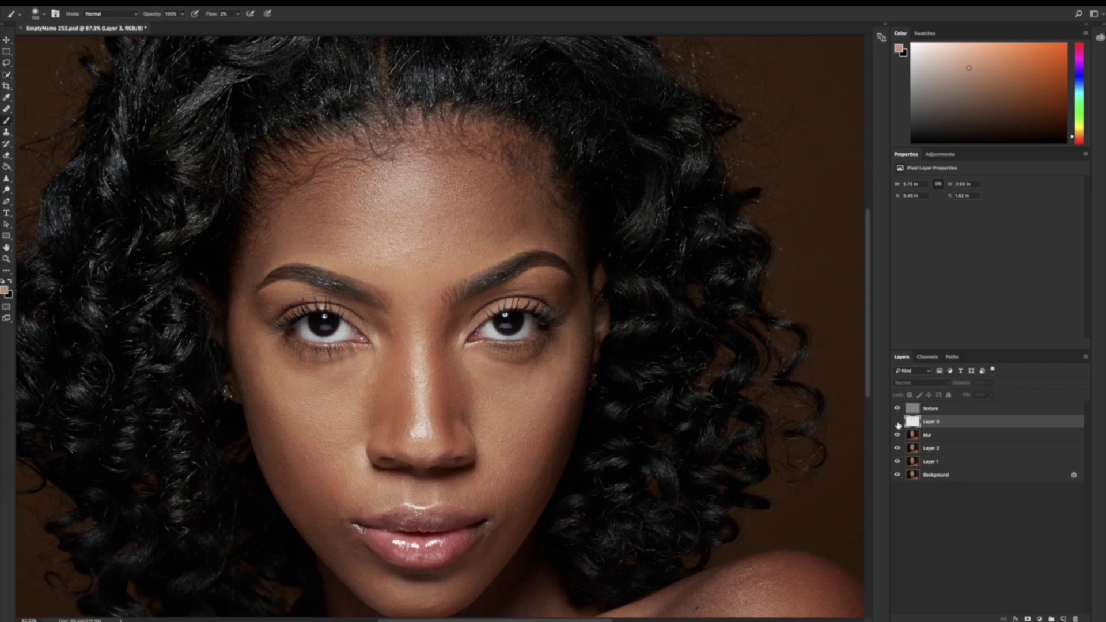
pyautogui.click(898, 422)
pyautogui.click(898, 423)
pyautogui.click(898, 424)
pyautogui.click(898, 423)
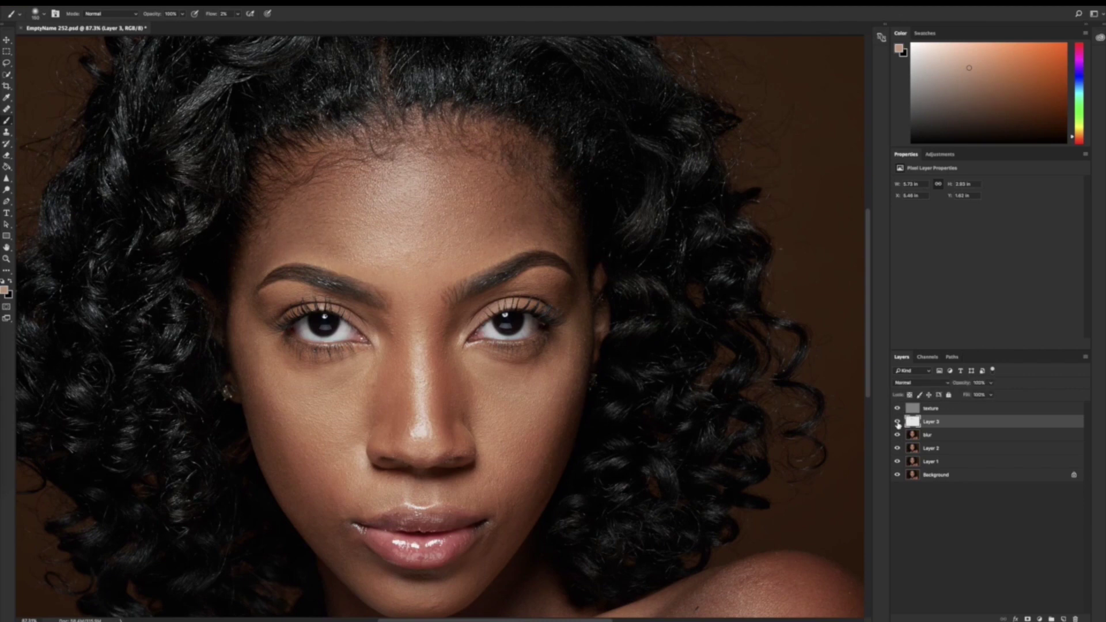
pyautogui.click(897, 423)
pyautogui.click(898, 423)
pyautogui.click(897, 424)
pyautogui.click(898, 423)
pyautogui.click(898, 423)
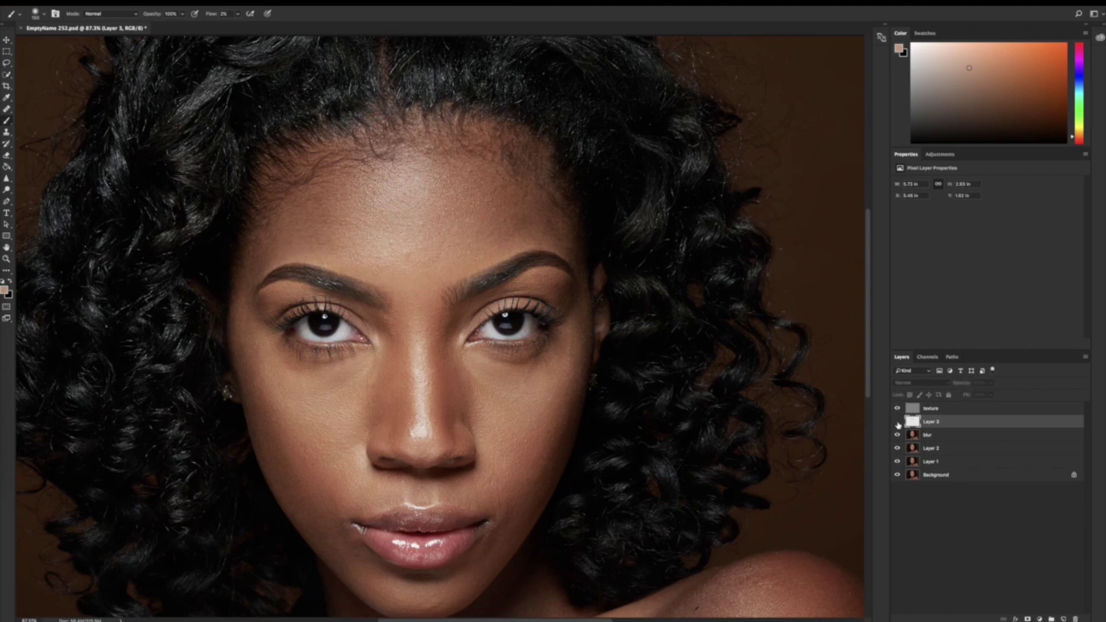
pyautogui.click(898, 423)
pyautogui.click(898, 423)
pyautogui.click(898, 423)
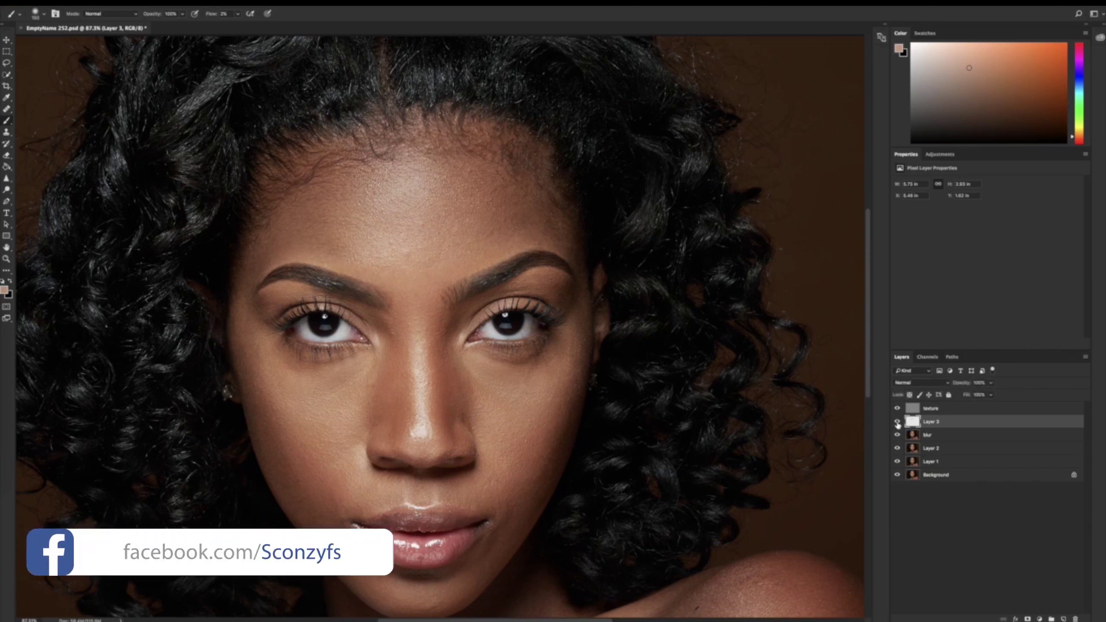
pyautogui.click(898, 424)
pyautogui.click(897, 424)
pyautogui.click(898, 424)
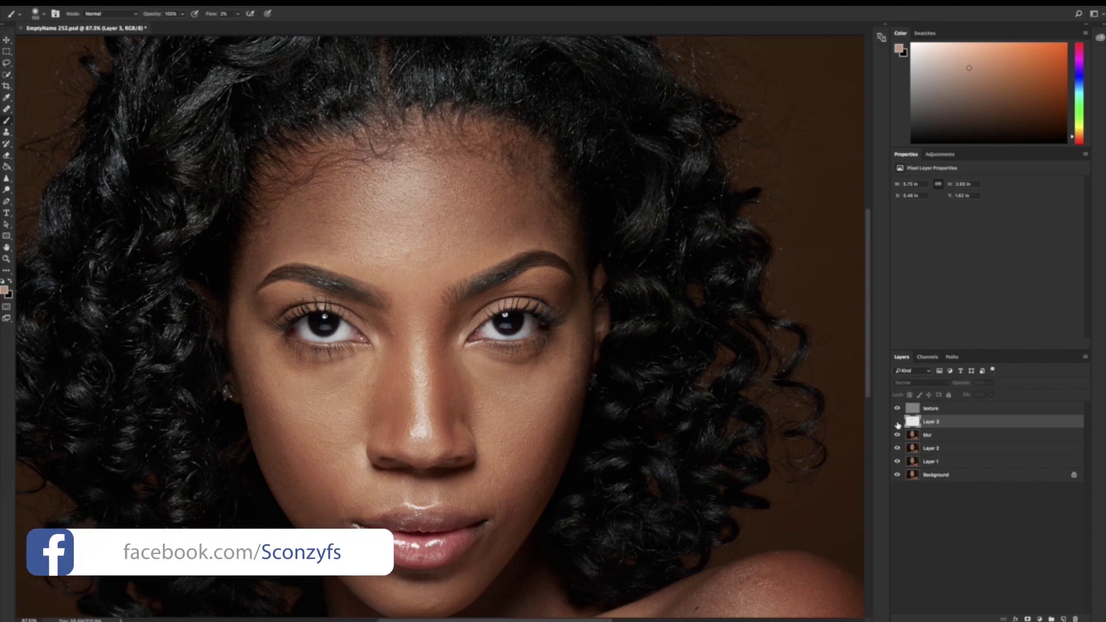
pyautogui.click(897, 423)
pyautogui.click(898, 423)
pyautogui.click(898, 424)
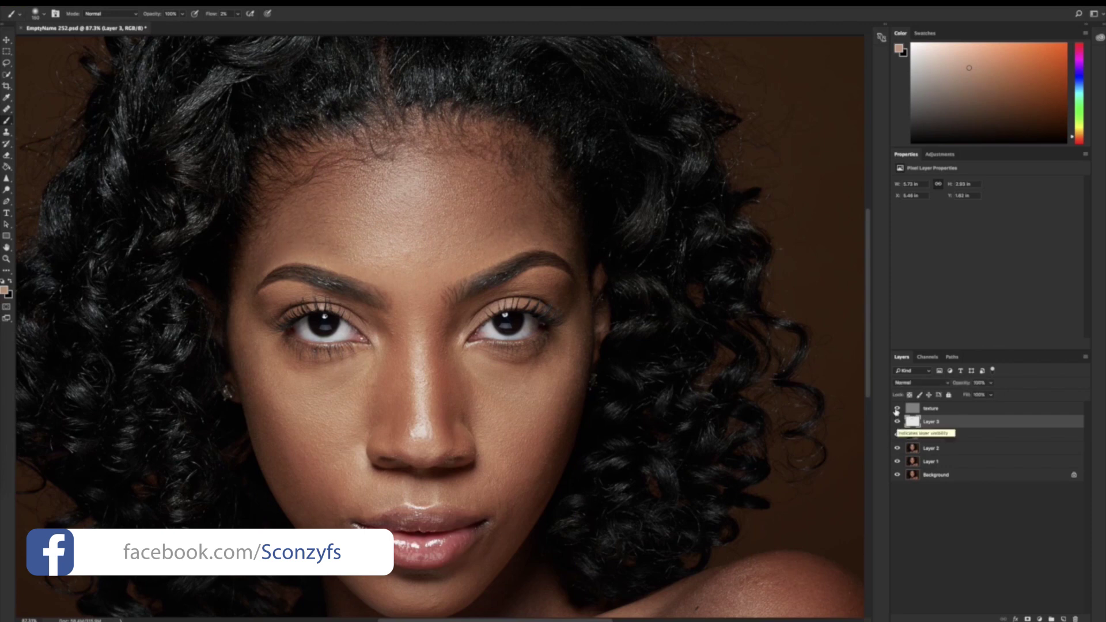
# - Hide the texture layer and blend the skin under the image-left eye with tones sampled from the upper cheek
pyautogui.click(898, 408)
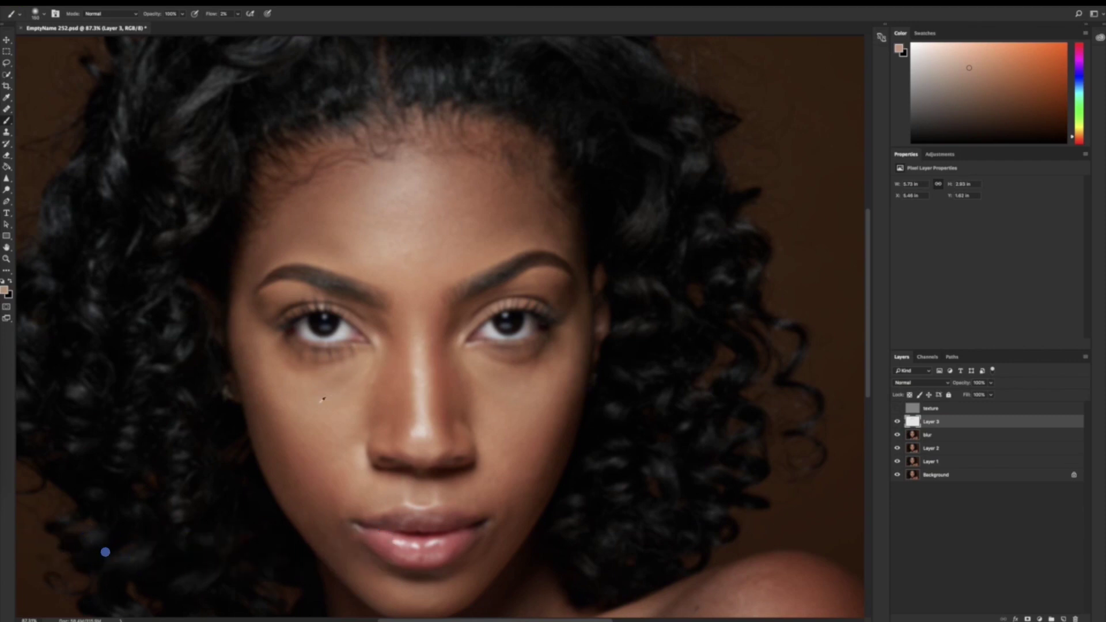
pyautogui.keyDown('alt'); pyautogui.click(343, 389); pyautogui.keyUp('alt')
pyautogui.keyDown('alt'); pyautogui.click(345, 398); pyautogui.keyUp('alt')
pyautogui.keyDown('alt'); pyautogui.click(330, 378); pyautogui.keyUp('alt')
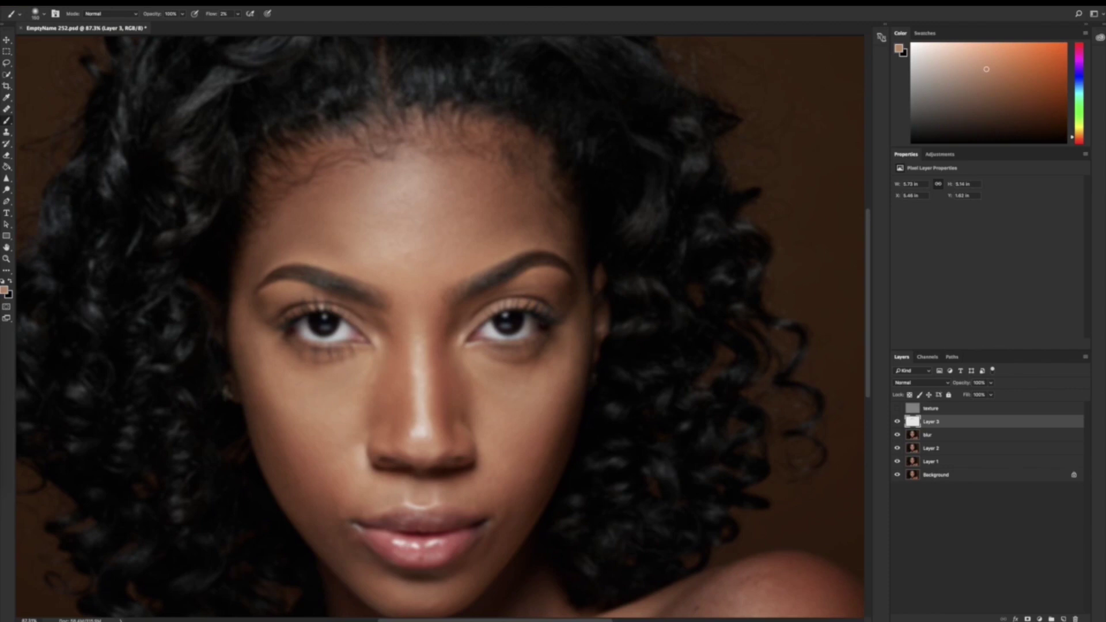
pyautogui.keyDown('alt'); pyautogui.click(300, 374); pyautogui.keyUp('alt')
pyautogui.keyDown('alt'); pyautogui.click(322, 374); pyautogui.keyUp('alt')
pyautogui.keyDown('alt'); pyautogui.click(321, 375); pyautogui.keyUp('alt')
pyautogui.keyDown('alt'); pyautogui.click(279, 343); pyautogui.keyUp('alt')
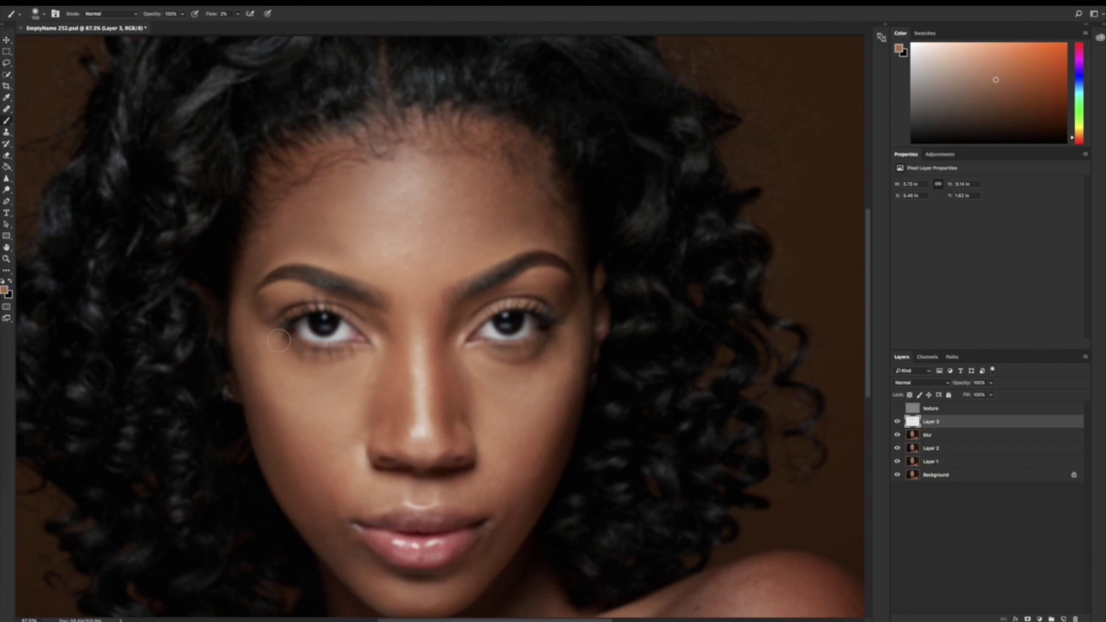
# - Sample cheek tones under the image-right eye and smooth the area from the nose to the outer cheek
pyautogui.keyDown('alt'); pyautogui.click(495, 375); pyautogui.keyUp('alt')
pyautogui.keyDown('alt'); pyautogui.click(549, 374); pyautogui.keyUp('alt')
pyautogui.keyDown('alt'); pyautogui.click(551, 374); pyautogui.keyUp('alt')
pyautogui.keyDown('alt'); pyautogui.click(523, 391); pyautogui.keyUp('alt')
pyautogui.keyDown('alt'); pyautogui.click(523, 392); pyautogui.keyUp('alt')
pyautogui.keyDown('alt'); pyautogui.click(521, 389); pyautogui.keyUp('alt')
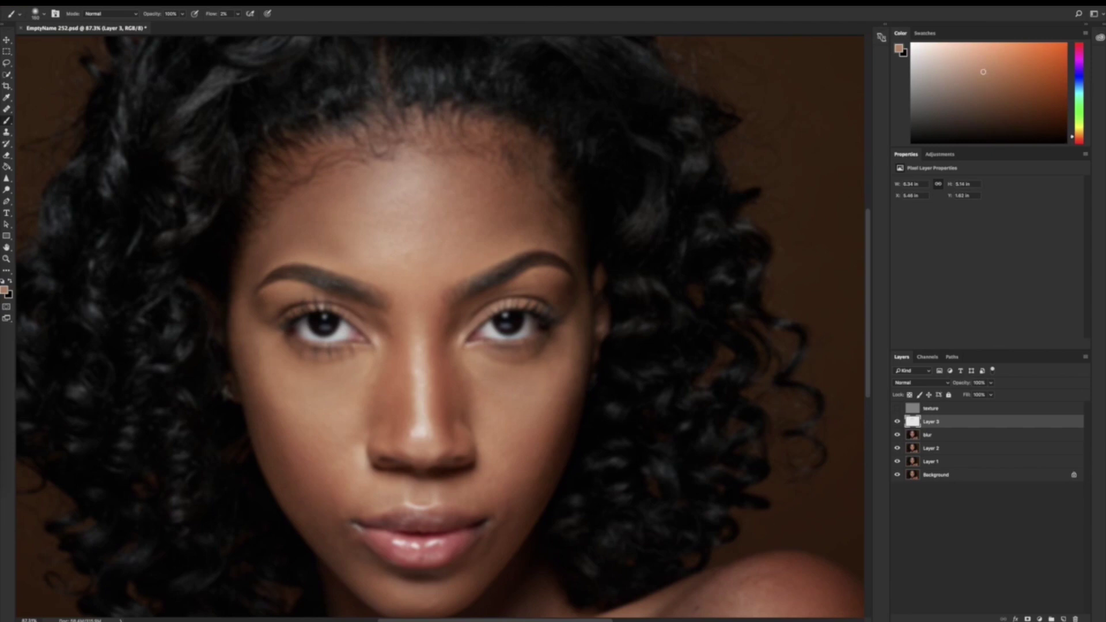
pyautogui.keyDown('alt'); pyautogui.click(486, 388); pyautogui.keyUp('alt')
# - Blend the skin beside the outer corner of the image-right eye with sampled neighbouring tones
pyautogui.keyDown('alt'); pyautogui.click(573, 343); pyautogui.keyUp('alt')
pyautogui.moveTo(576, 321); pyautogui.dragTo(572, 346)
pyautogui.keyDown('alt'); pyautogui.click(573, 344); pyautogui.keyUp('alt')
pyautogui.keyDown('alt'); pyautogui.click(566, 344); pyautogui.keyUp('alt')
# - Sample skin tones on the nose bridge between the eyes and smooth its highlight and shadow edges
pyautogui.keyDown('alt'); pyautogui.click(409, 329); pyautogui.keyUp('alt')
pyautogui.keyDown('alt'); pyautogui.click(394, 322); pyautogui.keyUp('alt')
pyautogui.keyDown('alt'); pyautogui.click(442, 327); pyautogui.keyUp('alt')
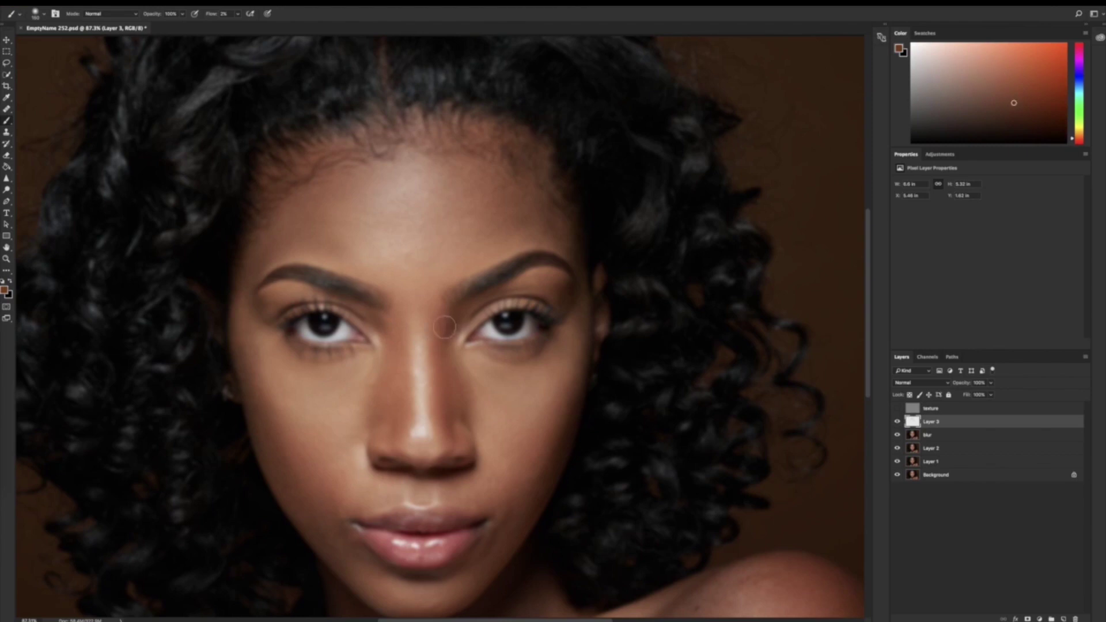
pyautogui.keyDown('alt'); pyautogui.click(448, 351); pyautogui.keyUp('alt')
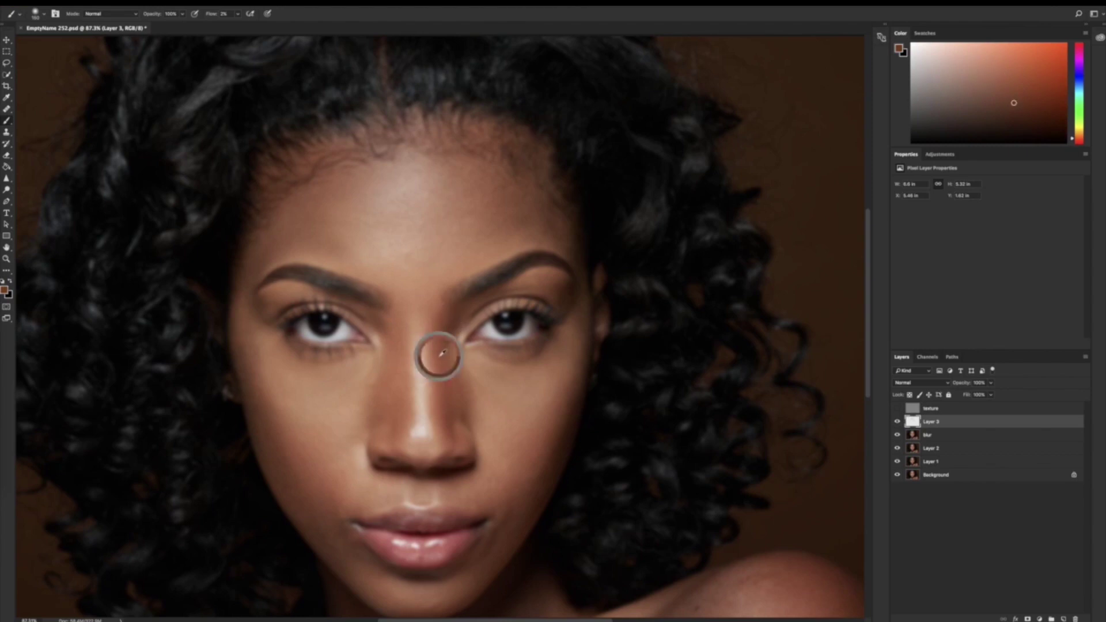
# - Blend the image-left side of the nose and the adjoining cheek with sampled skin tones
pyautogui.keyDown('alt'); pyautogui.click(396, 404); pyautogui.keyUp('alt')
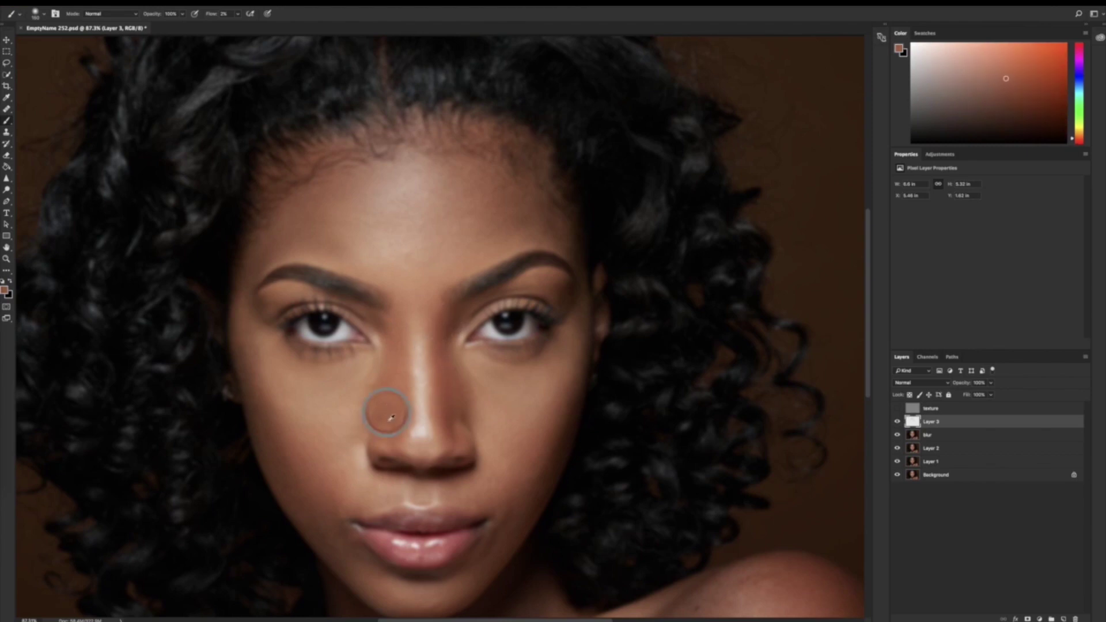
pyautogui.keyDown('alt'); pyautogui.click(377, 399); pyautogui.keyUp('alt')
pyautogui.keyDown('alt'); pyautogui.click(376, 412); pyautogui.keyUp('alt')
pyautogui.keyDown('alt'); pyautogui.click(334, 432); pyautogui.keyUp('alt')
pyautogui.moveTo(334, 433); pyautogui.dragTo(339, 454)
pyautogui.keyDown('alt'); pyautogui.click(344, 412); pyautogui.keyUp('alt')
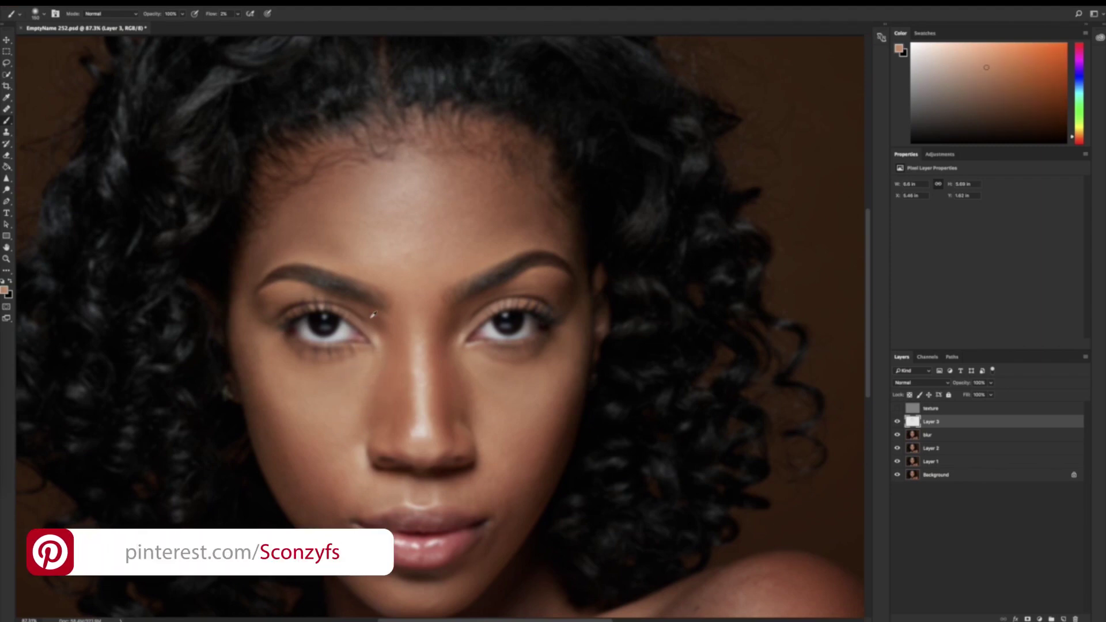
# - Sample skin tones between the eyebrows and above the image-right eyebrow and even out those forehead areas
pyautogui.keyDown('alt'); pyautogui.click(424, 295); pyautogui.keyUp('alt')
pyautogui.keyDown('alt'); pyautogui.click(435, 257); pyautogui.keyUp('alt')
pyautogui.keyDown('alt'); pyautogui.click(510, 218); pyautogui.keyUp('alt')
pyautogui.keyDown('alt'); pyautogui.click(517, 232); pyautogui.keyUp('alt')
# - Blend the shaded skin outside the image-left eye into the upper cheek with sampled tones
pyautogui.keyDown('alt'); pyautogui.click(264, 316); pyautogui.keyUp('alt')
pyautogui.keyDown('alt'); pyautogui.click(259, 368); pyautogui.keyUp('alt')
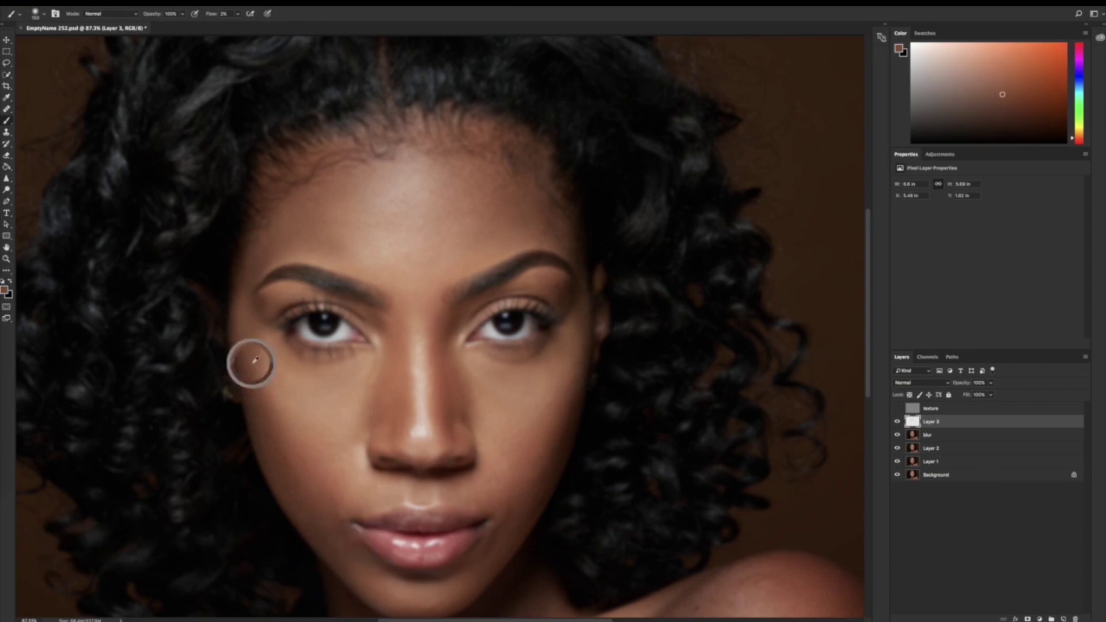
pyautogui.keyDown('alt'); pyautogui.click(267, 352); pyautogui.keyUp('alt')
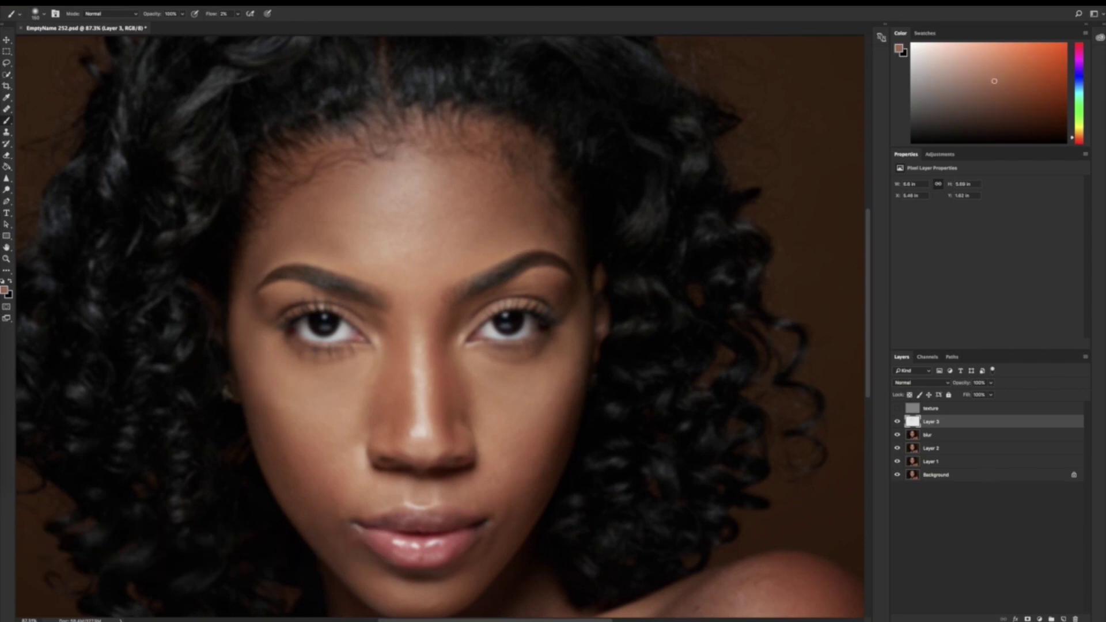
# - Sample tones along the image-left cheek and smooth it down to the jaw and the upper lip area
pyautogui.keyDown('alt'); pyautogui.click(273, 426); pyautogui.keyUp('alt')
pyautogui.keyDown('alt'); pyautogui.click(299, 470); pyautogui.keyUp('alt')
pyautogui.keyDown('alt'); pyautogui.click(283, 430); pyautogui.keyUp('alt')
pyautogui.keyDown('alt'); pyautogui.click(286, 490); pyautogui.keyUp('alt')
pyautogui.keyDown('alt'); pyautogui.click(346, 498); pyautogui.keyUp('alt')
pyautogui.keyDown('alt'); pyautogui.click(381, 492); pyautogui.keyUp('alt')
# - Repeatedly sample skin tones and blend the image-right lower cheek, the mouth corner and the jawline toward the chin
pyautogui.keyDown('alt'); pyautogui.click(487, 502); pyautogui.keyUp('alt')
pyautogui.keyDown('alt'); pyautogui.click(545, 475); pyautogui.keyUp('alt')
pyautogui.keyDown('alt'); pyautogui.click(541, 447); pyautogui.keyUp('alt')
pyautogui.keyDown('alt'); pyautogui.click(529, 492); pyautogui.keyUp('alt')
pyautogui.keyDown('alt'); pyautogui.click(513, 501); pyautogui.keyUp('alt')
pyautogui.keyDown('alt'); pyautogui.click(476, 476); pyautogui.keyUp('alt')
pyautogui.keyDown('alt'); pyautogui.click(489, 556); pyautogui.keyUp('alt')
pyautogui.keyDown('alt'); pyautogui.click(514, 501); pyautogui.keyUp('alt')
pyautogui.keyDown('alt'); pyautogui.click(482, 564); pyautogui.keyUp('alt')
pyautogui.keyDown('alt'); pyautogui.click(527, 498); pyautogui.keyUp('alt')
# - Sample darker skin beside the image-left mouth corner and paint along the image-left jawline
pyautogui.keyDown('alt'); pyautogui.click(334, 516); pyautogui.keyUp('alt')
pyautogui.keyDown('alt'); pyautogui.click(336, 534); pyautogui.keyUp('alt')
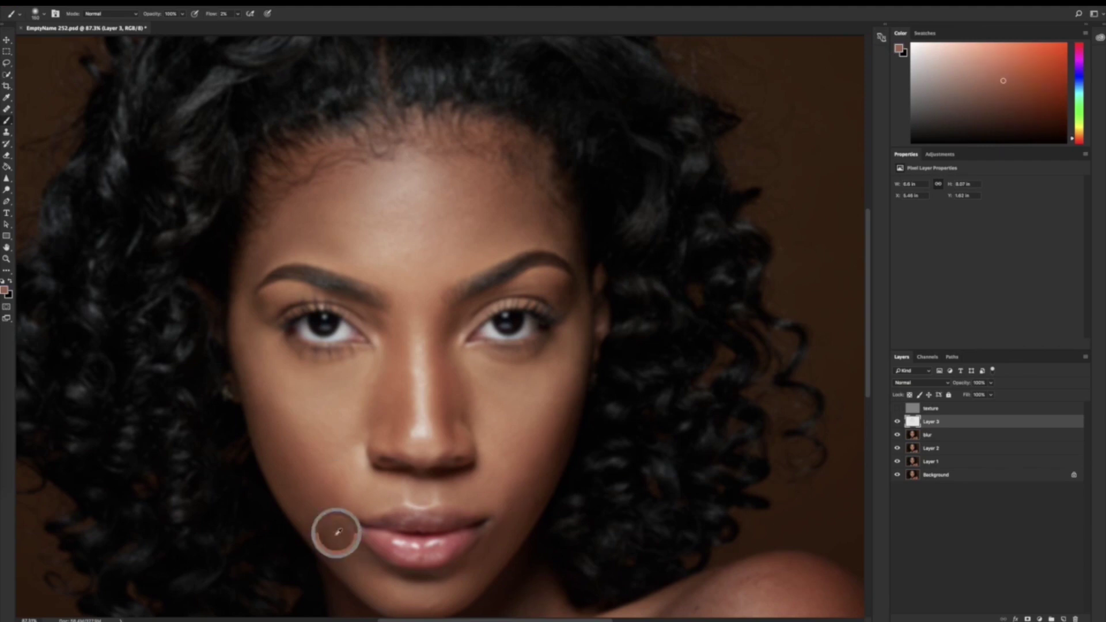
pyautogui.moveTo(308, 517); pyautogui.dragTo(337, 556)
pyautogui.keyDown('alt'); pyautogui.click(295, 510); pyautogui.keyUp('alt')
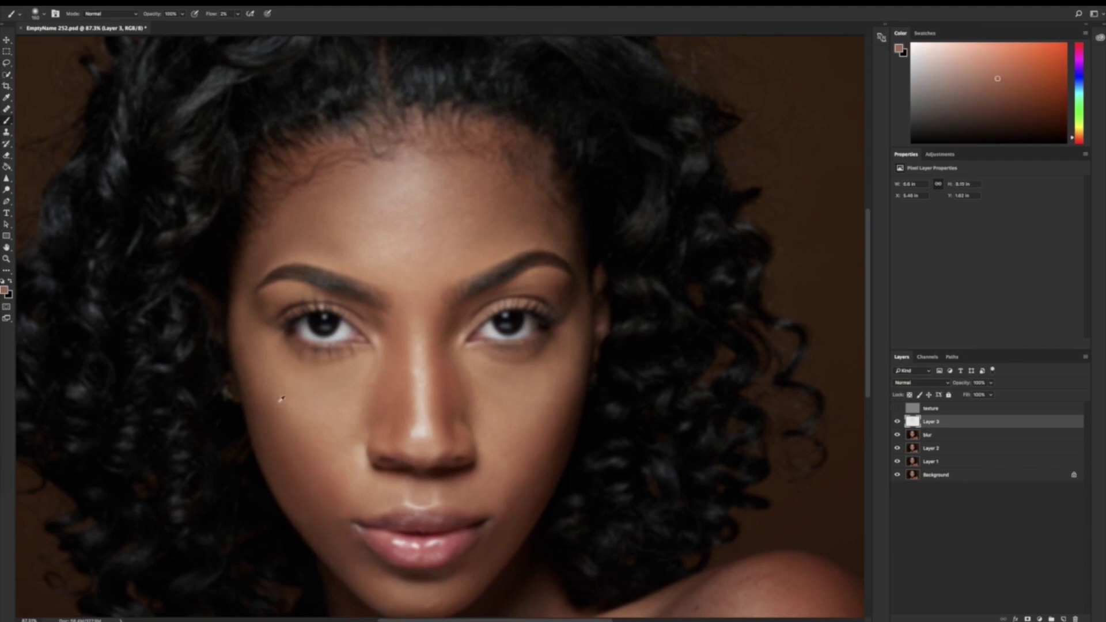
# - Sample nearby skin tones and blend the outer edges of the face beside both eyes
pyautogui.keyDown('alt'); pyautogui.click(280, 399); pyautogui.keyUp('alt')
pyautogui.moveTo(249, 315); pyautogui.dragTo(249, 312)
pyautogui.keyDown('alt'); pyautogui.click(259, 306); pyautogui.keyUp('alt')
pyautogui.keyDown('alt'); pyautogui.click(564, 314); pyautogui.keyUp('alt')
# - Smooth the chin area below the image-left mouth corner with sampled skin tones
pyautogui.scroll(-2, 376, 460)
pyautogui.keyDown('alt'); pyautogui.click(348, 501); pyautogui.keyUp('alt')
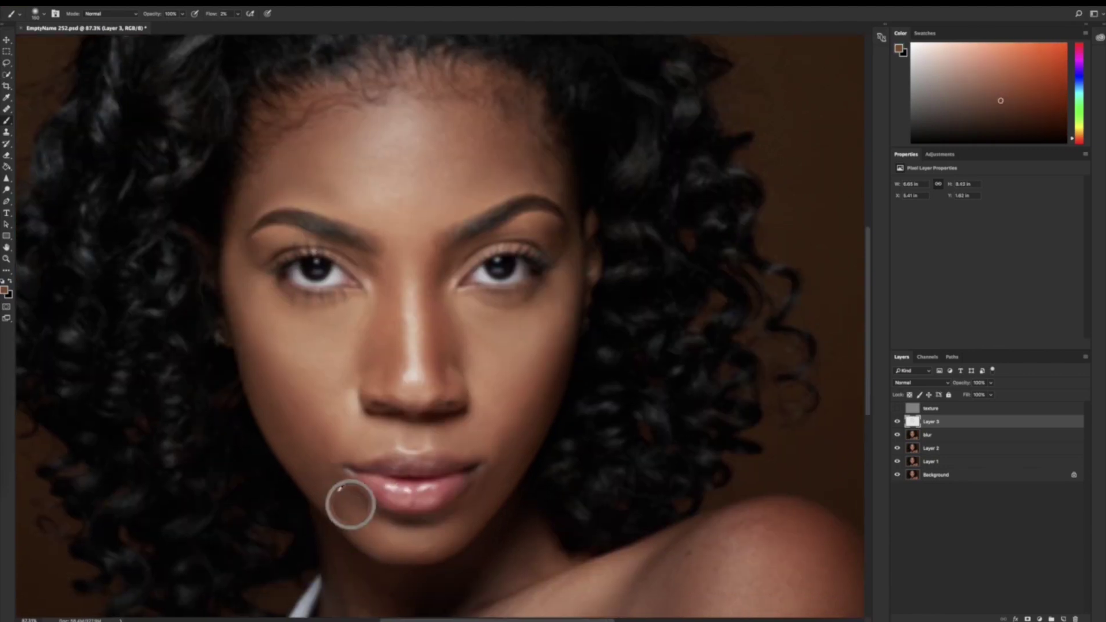
pyautogui.moveTo(348, 501); pyautogui.dragTo(352, 506)
pyautogui.keyDown('alt'); pyautogui.click(340, 507); pyautogui.keyUp('alt')
# - Sample skin tones on the chest and collarbone and paint their light and dark transitions smoother
pyautogui.scroll(-6, 460, 494)
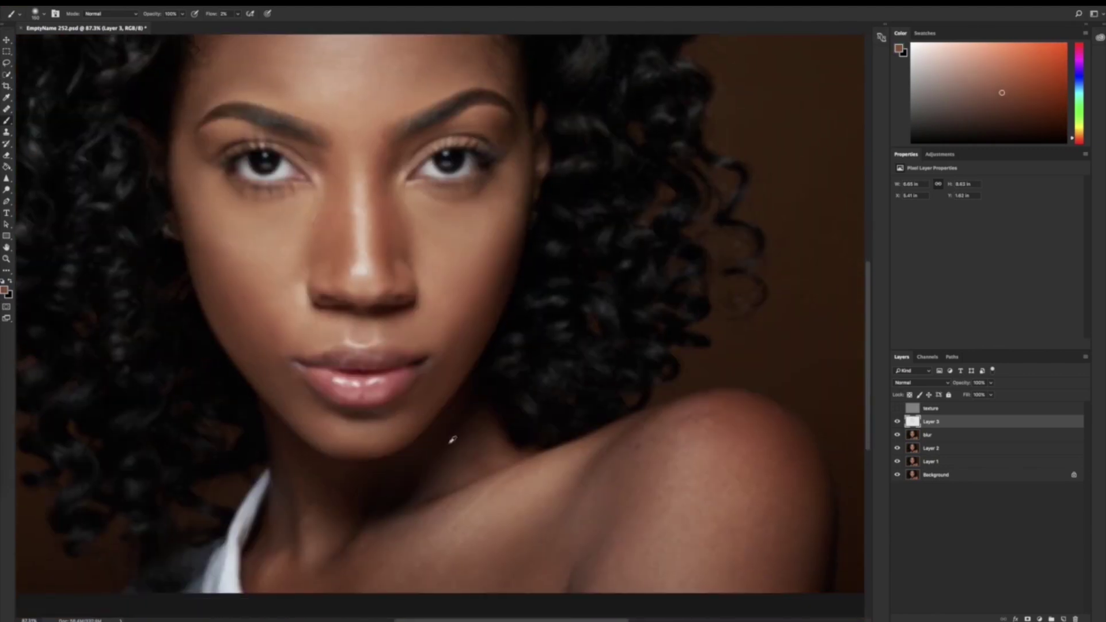
pyautogui.keyDown('alt'); pyautogui.click(497, 491); pyautogui.keyUp('alt')
pyautogui.moveTo(497, 491); pyautogui.dragTo(519, 472)
pyautogui.keyDown('alt'); pyautogui.click(466, 503); pyautogui.keyUp('alt')
pyautogui.moveTo(466, 503); pyautogui.dragTo(453, 496)
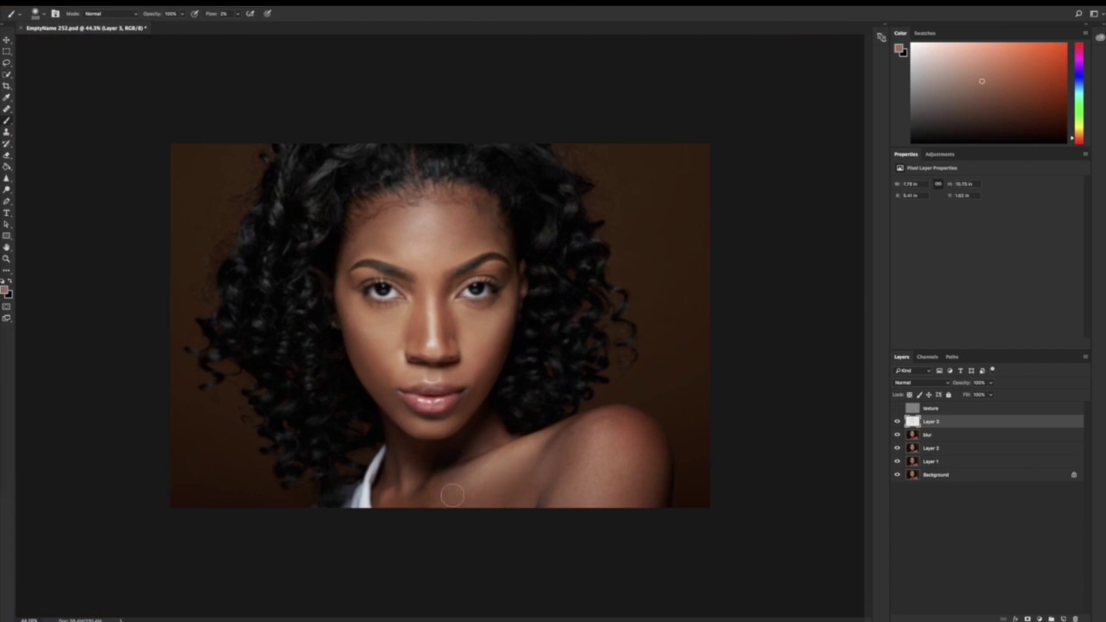
pyautogui.keyDown('alt'); pyautogui.click(450, 500); pyautogui.keyUp('alt')
# - Sample skin tones on the image-right shoulder and blend its highlight into the darker edge
pyautogui.keyDown('alt'); pyautogui.click(579, 446); pyautogui.keyUp('alt')
pyautogui.moveTo(580, 446); pyautogui.dragTo(621, 434)
pyautogui.keyDown('alt'); pyautogui.click(608, 445); pyautogui.keyUp('alt')
pyautogui.keyDown('alt'); pyautogui.click(640, 466); pyautogui.keyUp('alt')
# - Turn the texture layer's visibility back on for the whole portrait
pyautogui.press('z')
pyautogui.moveTo(503, 321); pyautogui.dragTo(553, 313)
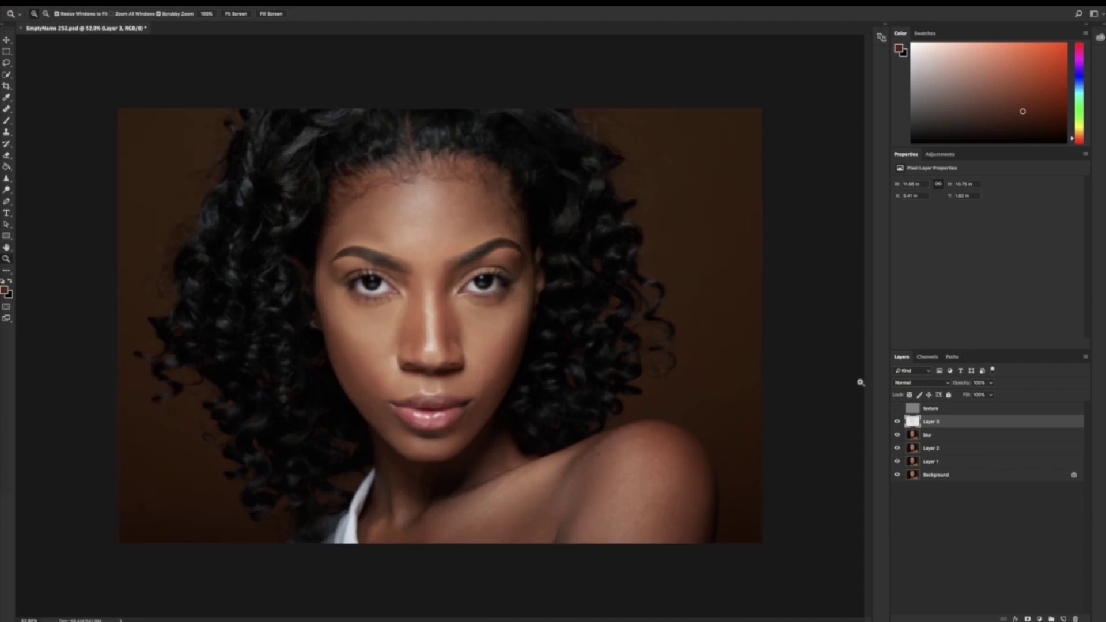
pyautogui.click(897, 410)
pyautogui.moveTo(416, 292)
pyautogui.mouseDown()
pyautogui.moveTo(466, 274)
pyautogui.moveTo(423, 275)
pyautogui.mouseUp()
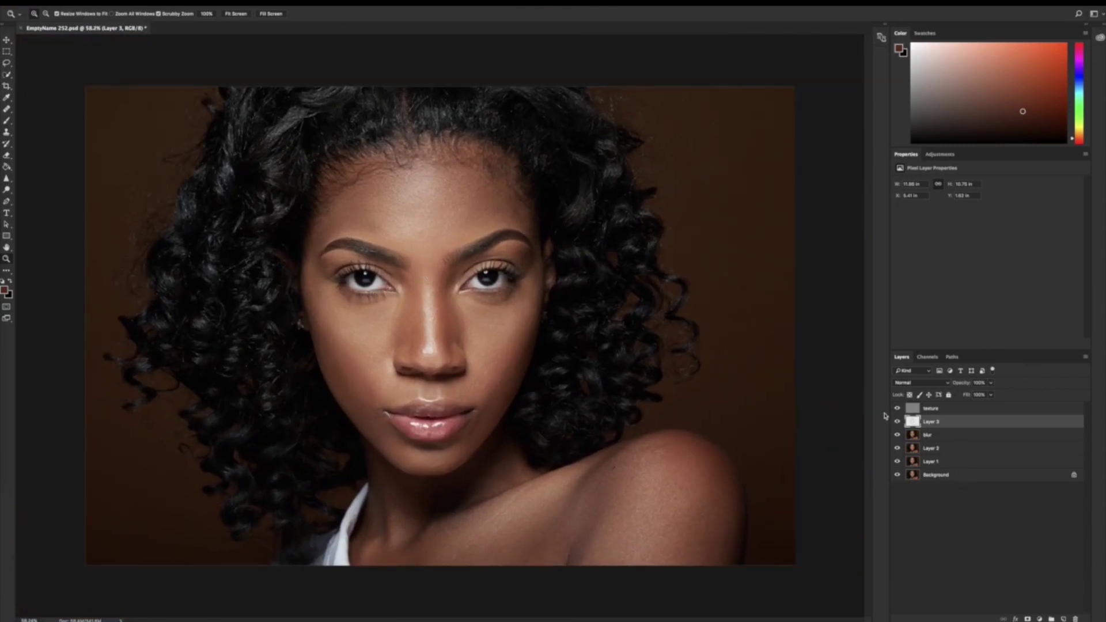
# - Toggle Layer 3 repeatedly to compare the full portrait with and without the painted skin, leaving the layer visible
pyautogui.click(898, 423)
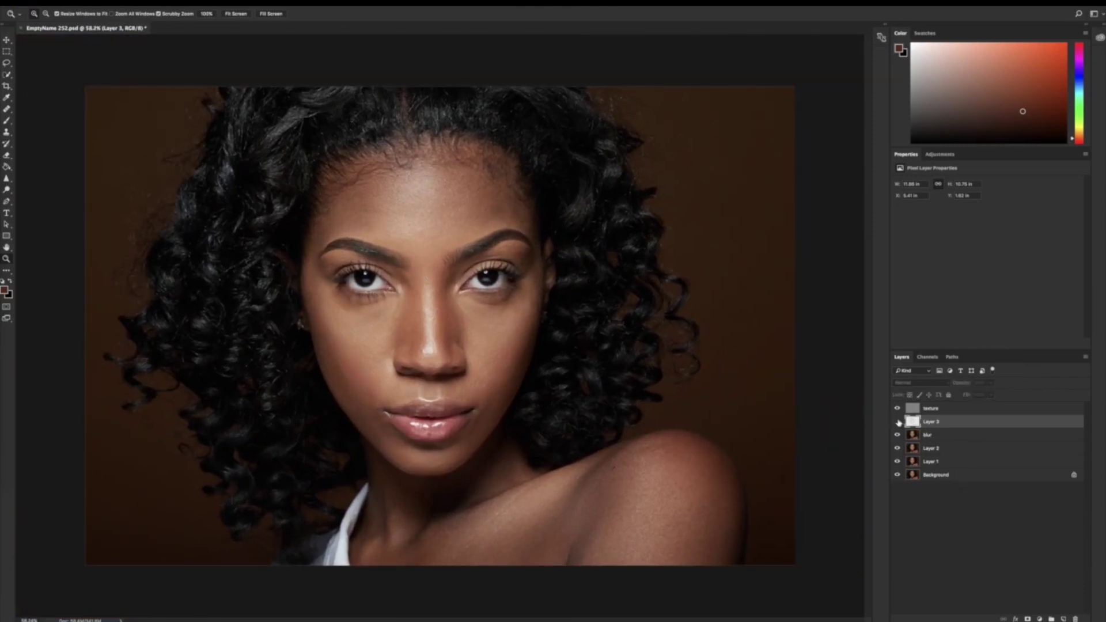
pyautogui.click(898, 422)
pyautogui.click(898, 423)
pyautogui.click(897, 422)
pyautogui.click(898, 423)
pyautogui.click(898, 422)
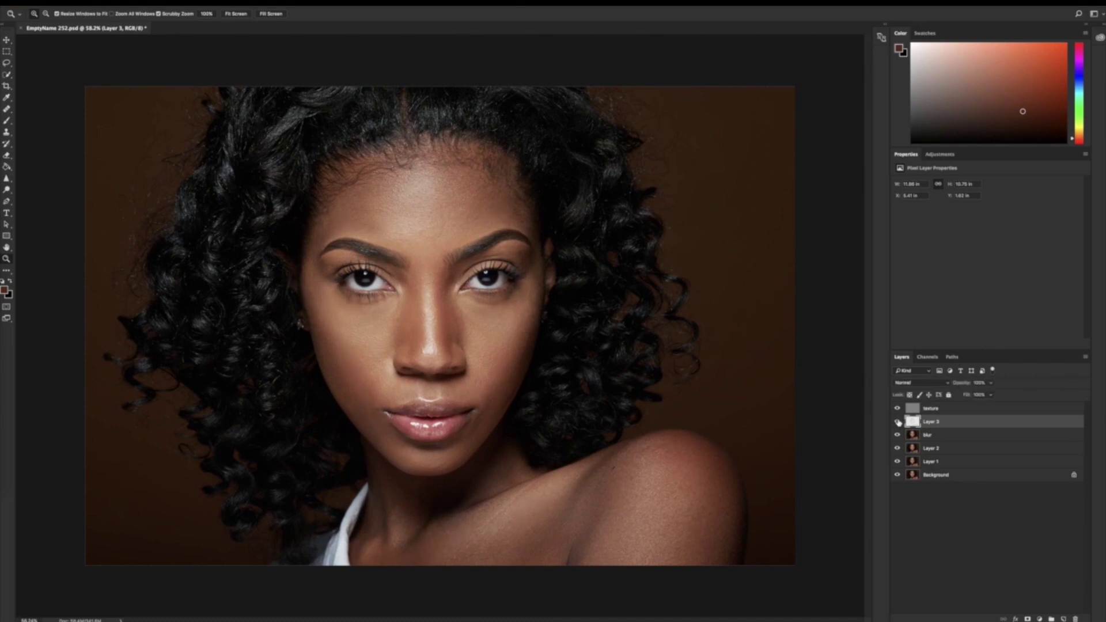
pyautogui.click(898, 422)
pyautogui.click(897, 422)
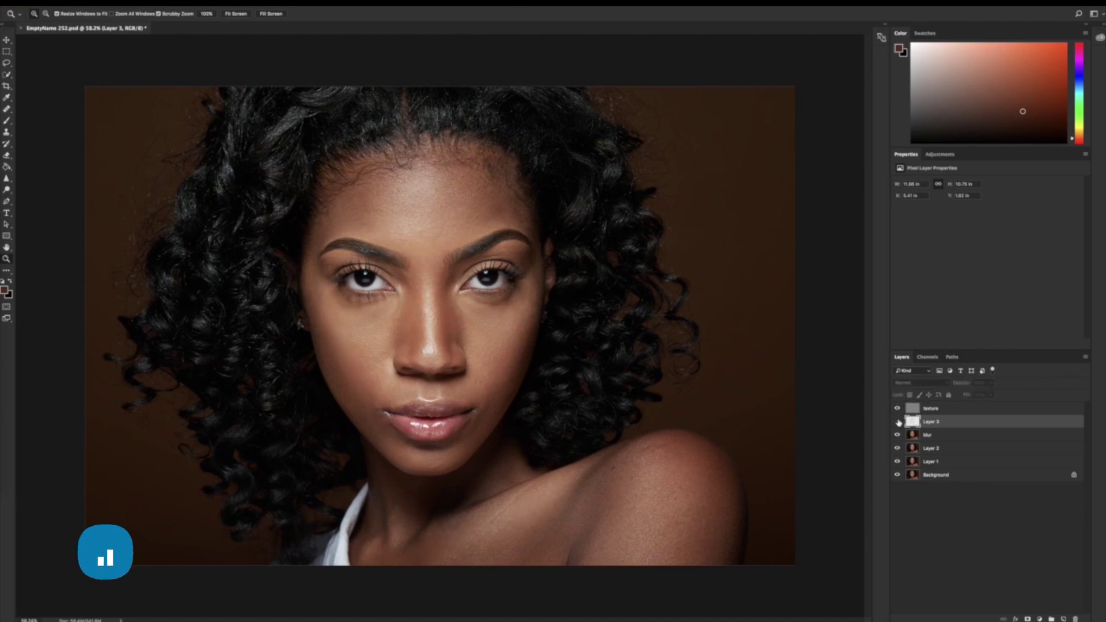
pyautogui.click(898, 421)
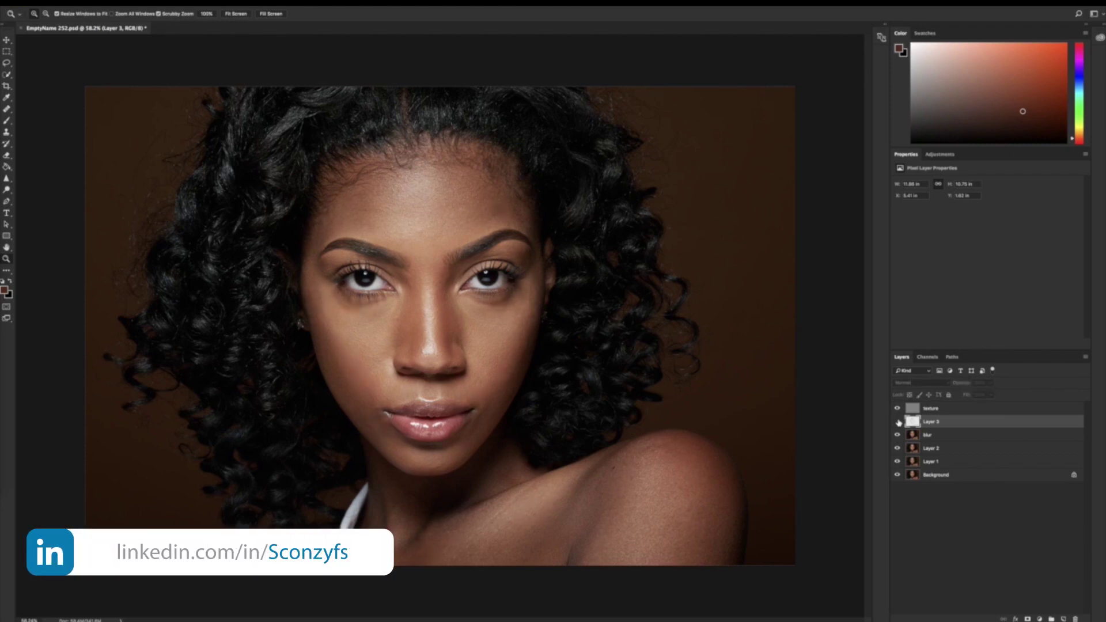
pyautogui.click(897, 421)
pyautogui.click(898, 422)
pyautogui.click(898, 421)
pyautogui.click(897, 422)
pyautogui.click(897, 422)
pyautogui.click(898, 422)
pyautogui.click(898, 422)
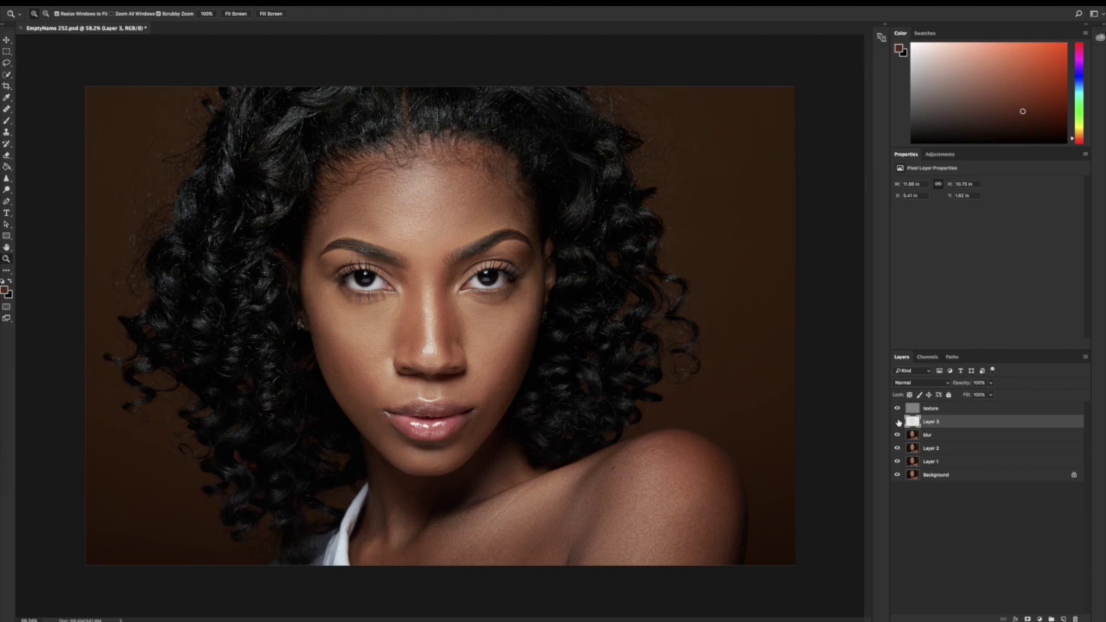
pyautogui.click(898, 422)
pyautogui.click(898, 422)
pyautogui.click(898, 423)
pyautogui.click(899, 422)
pyautogui.click(898, 422)
pyautogui.click(899, 422)
pyautogui.click(898, 422)
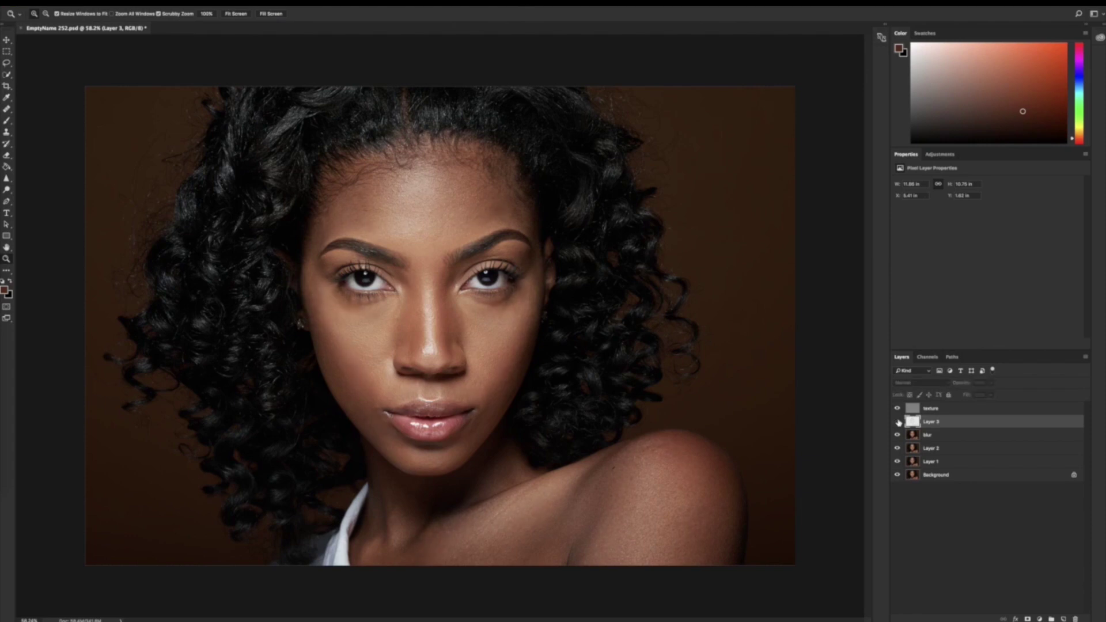
pyautogui.click(898, 422)
pyautogui.click(898, 423)
pyautogui.click(898, 422)
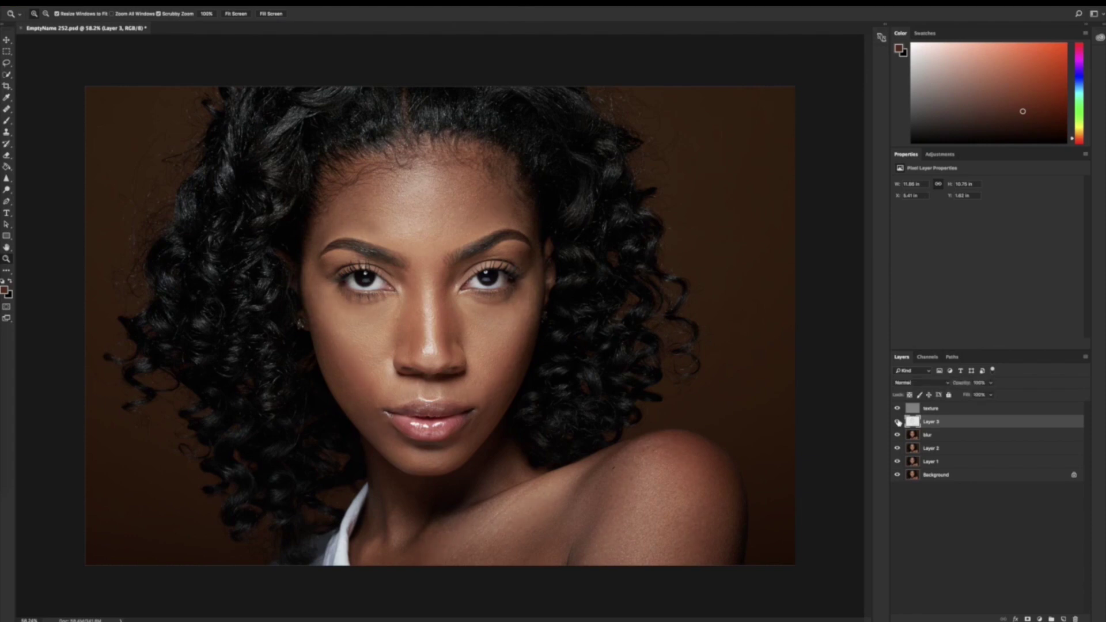
pyautogui.click(898, 422)
pyautogui.click(898, 422)
pyautogui.click(898, 422)
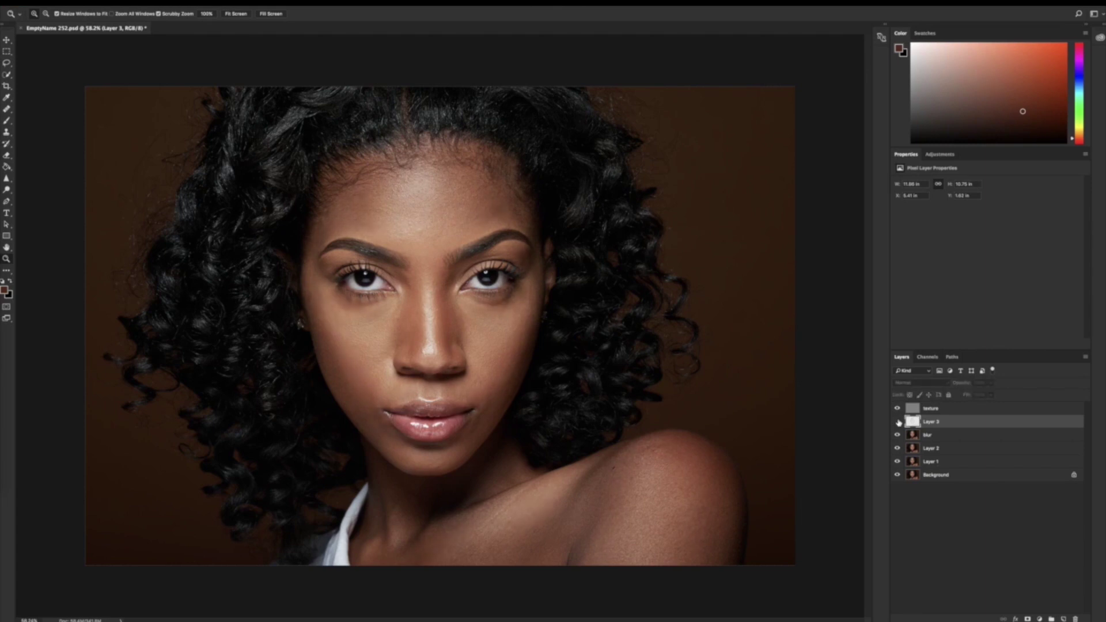
pyautogui.click(898, 422)
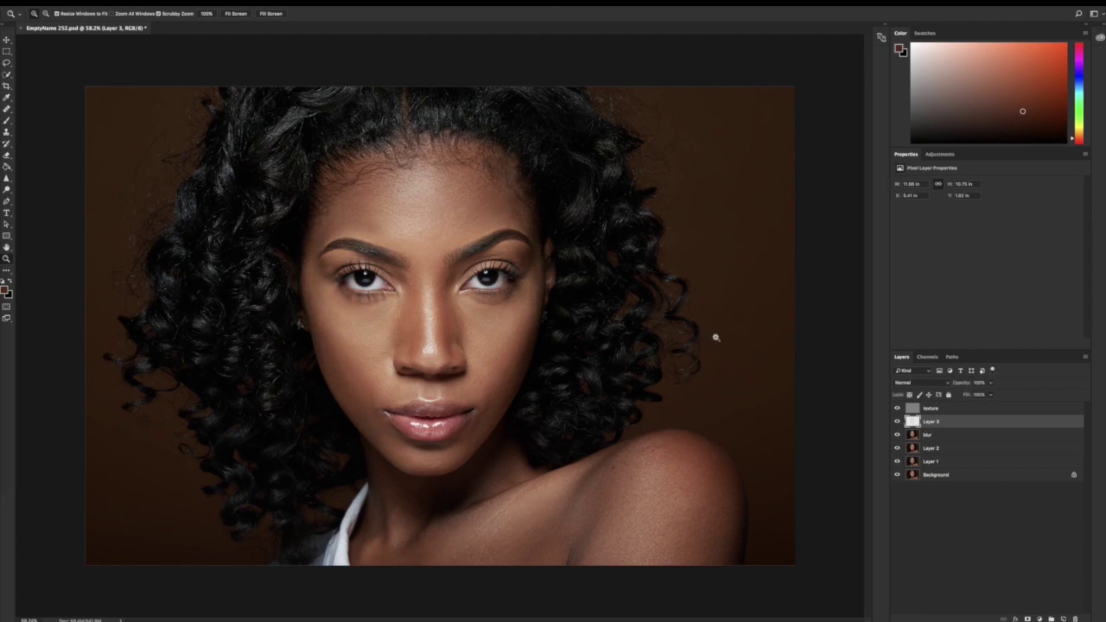
# - Group the texture, Layer 3 and blur layers together, leaving Layer 2 and Layer 1 outside the group
pyautogui.keyDown('shift'); pyautogui.click(977, 413); pyautogui.keyUp('shift')
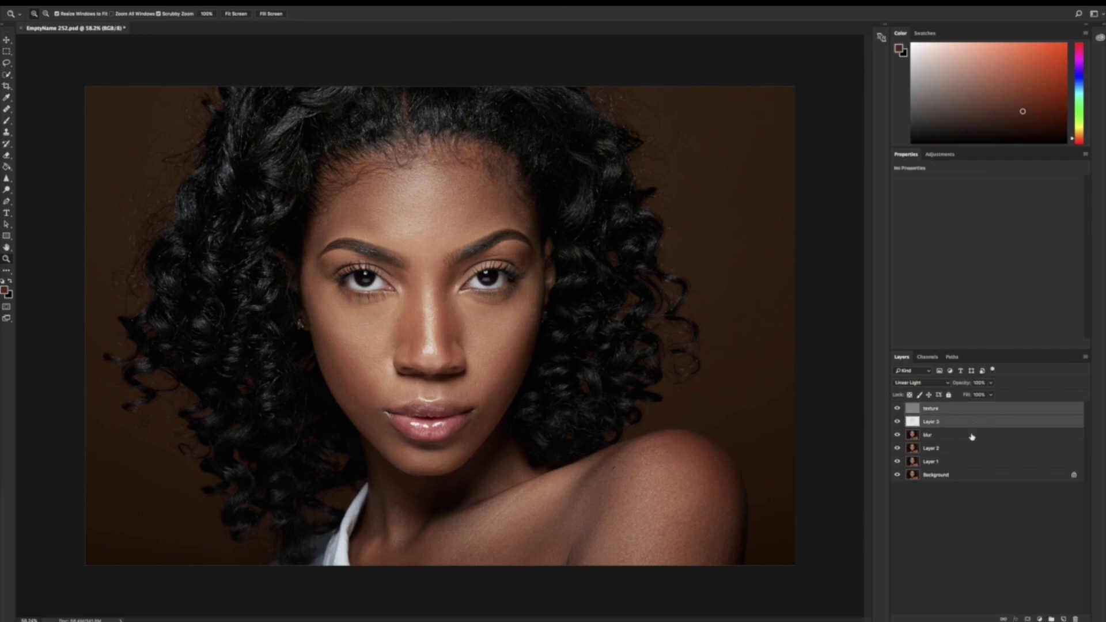
pyautogui.keyDown('shift'); pyautogui.click(972, 436); pyautogui.keyUp('shift')
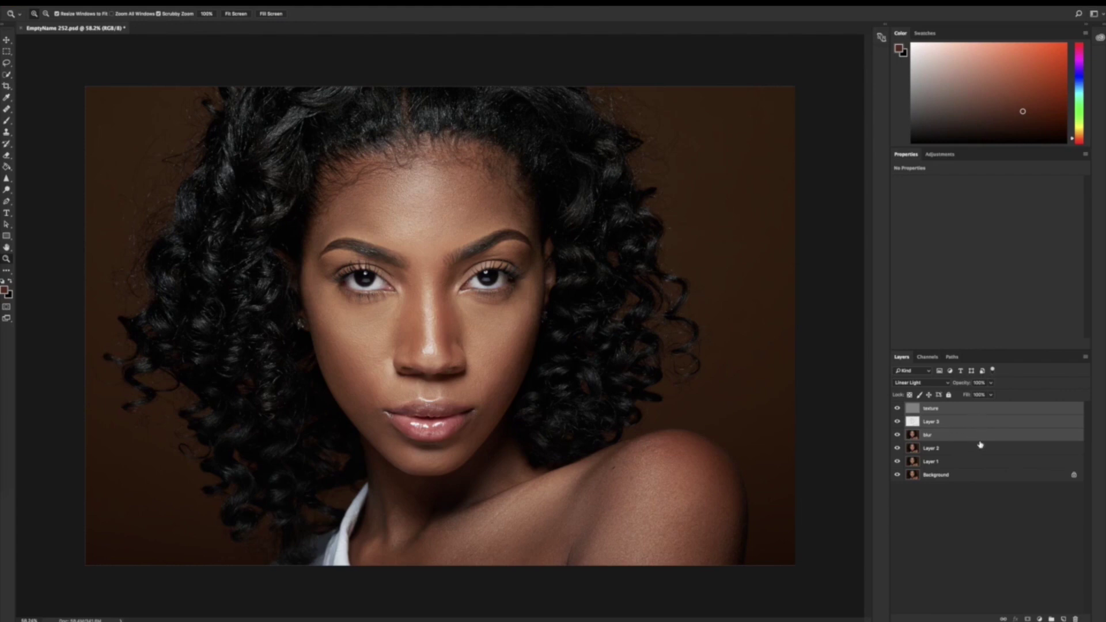
pyautogui.keyDown('shift'); pyautogui.click(980, 450); pyautogui.keyUp('shift')
pyautogui.keyDown('super'); pyautogui.click(978, 460); pyautogui.keyUp('super')
pyautogui.keyDown('super'); pyautogui.click(980, 452); pyautogui.keyUp('super')
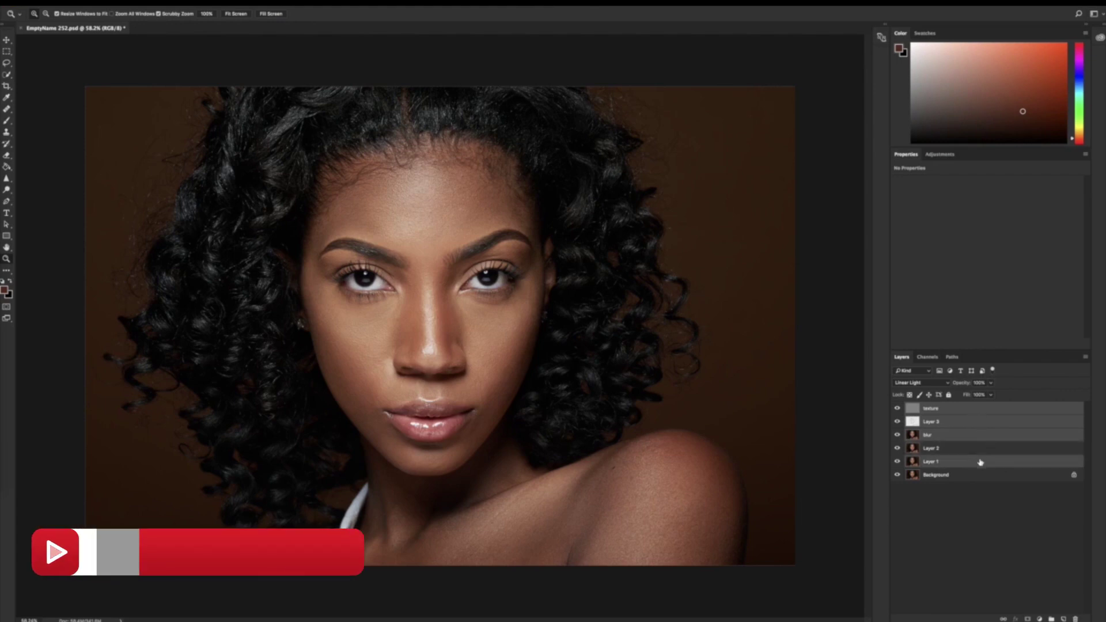
pyautogui.keyDown('super'); pyautogui.click(980, 461); pyautogui.keyUp('super')
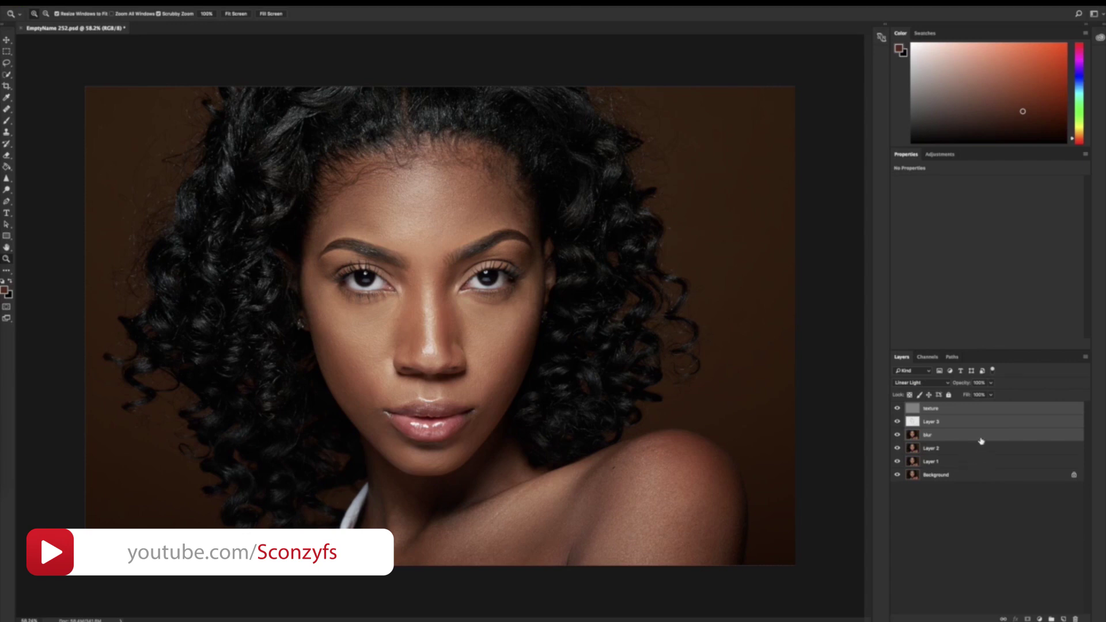
pyautogui.press('super+g')
# - Rename the new layer group to FS
pyautogui.doubleClick(930, 407)
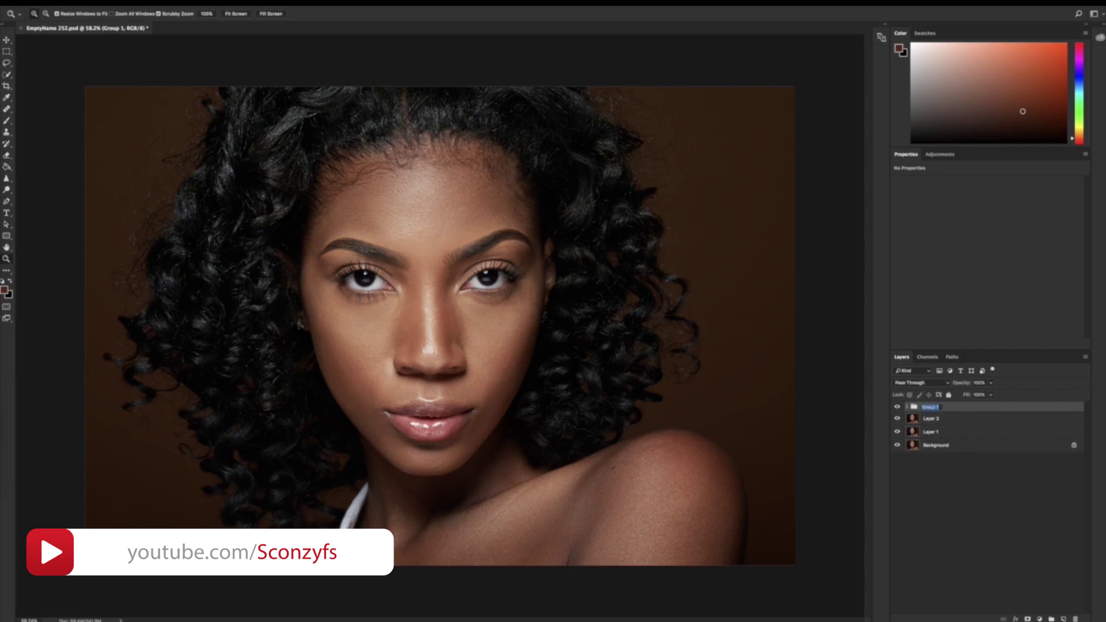
pyautogui.write('c')
pyautogui.write('S')
pyautogui.press('Return')
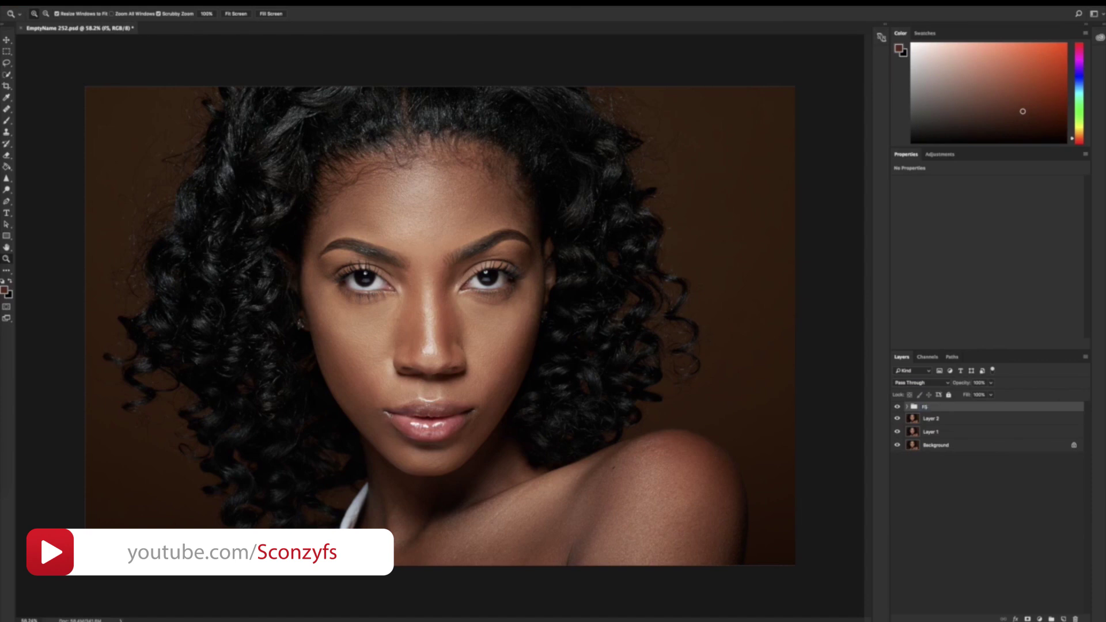
# - Review the layers inside the FS group and toggle its visibility repeatedly to compare the whole portrait with and without the retouch
pyautogui.click(909, 407)
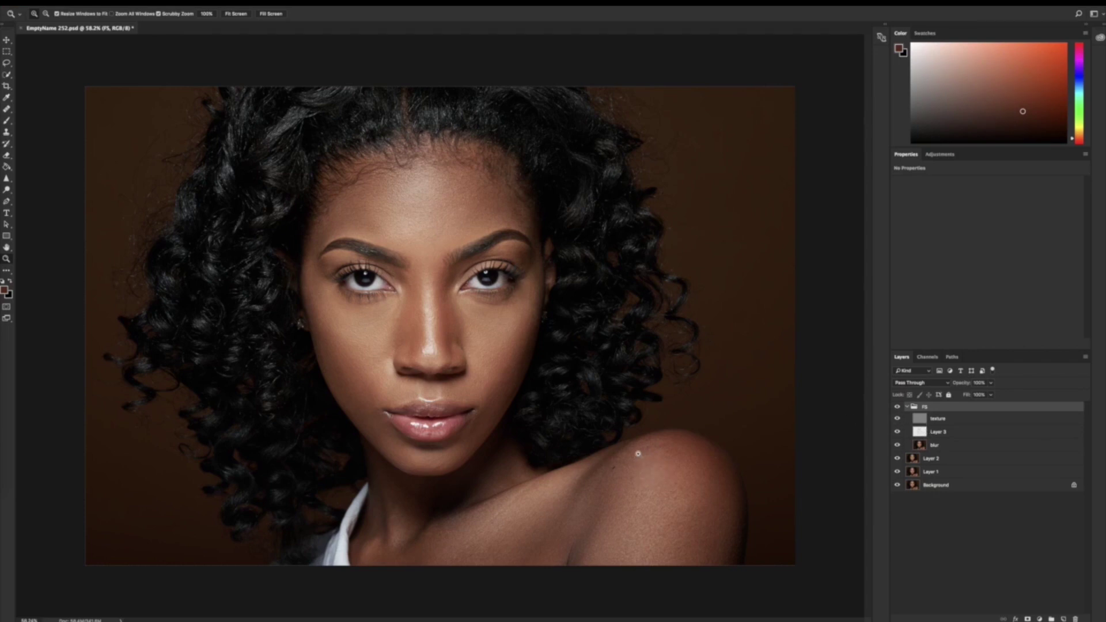
pyautogui.moveTo(648, 453)
pyautogui.mouseDown()
pyautogui.moveTo(680, 450)
pyautogui.moveTo(651, 453)
pyautogui.mouseUp()
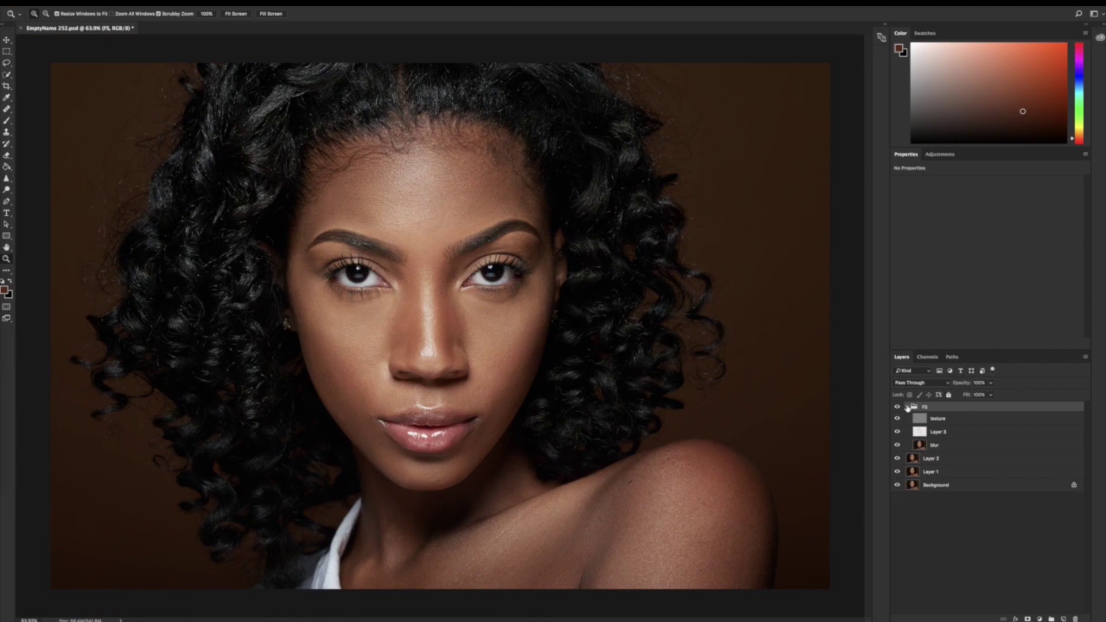
pyautogui.click(908, 407)
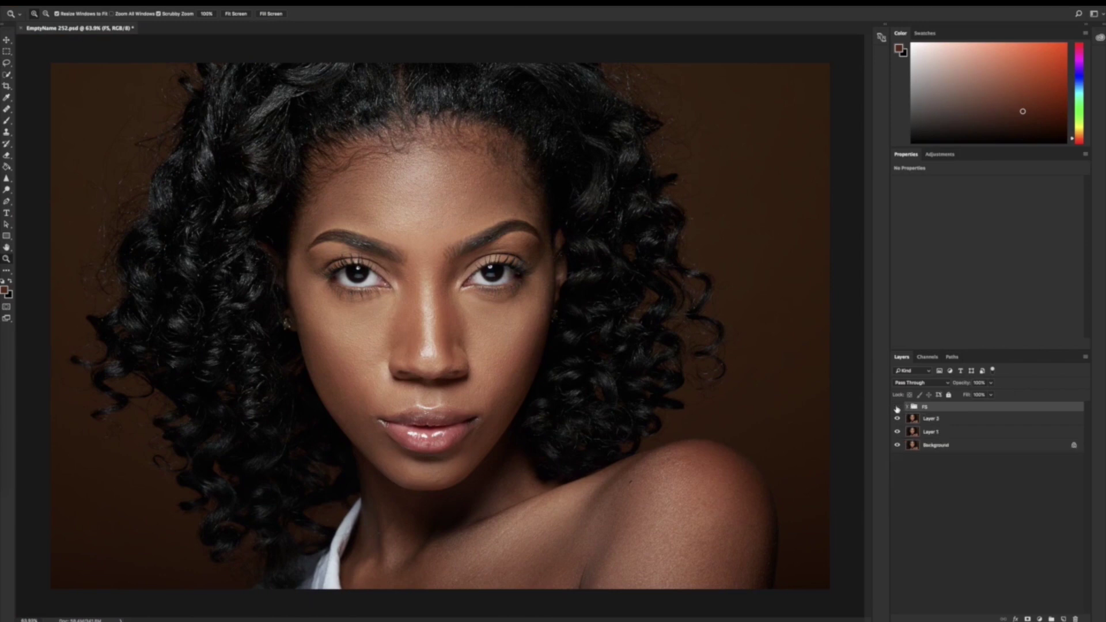
pyautogui.click(897, 407)
pyautogui.click(897, 408)
pyautogui.click(897, 408)
pyautogui.click(897, 408)
pyautogui.click(907, 407)
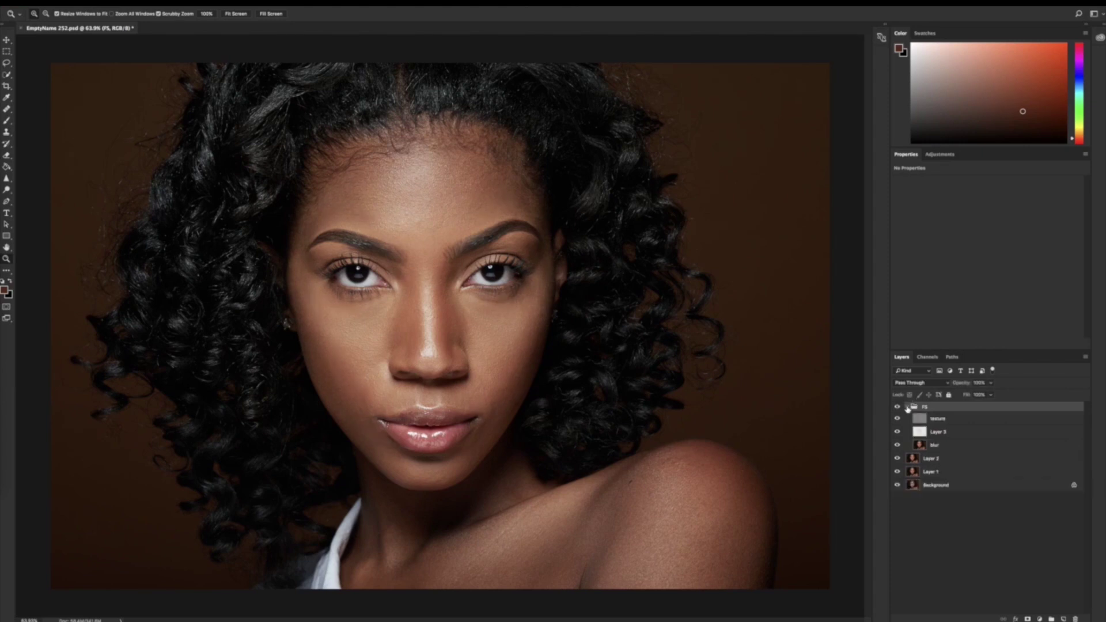
pyautogui.click(907, 407)
pyautogui.click(898, 408)
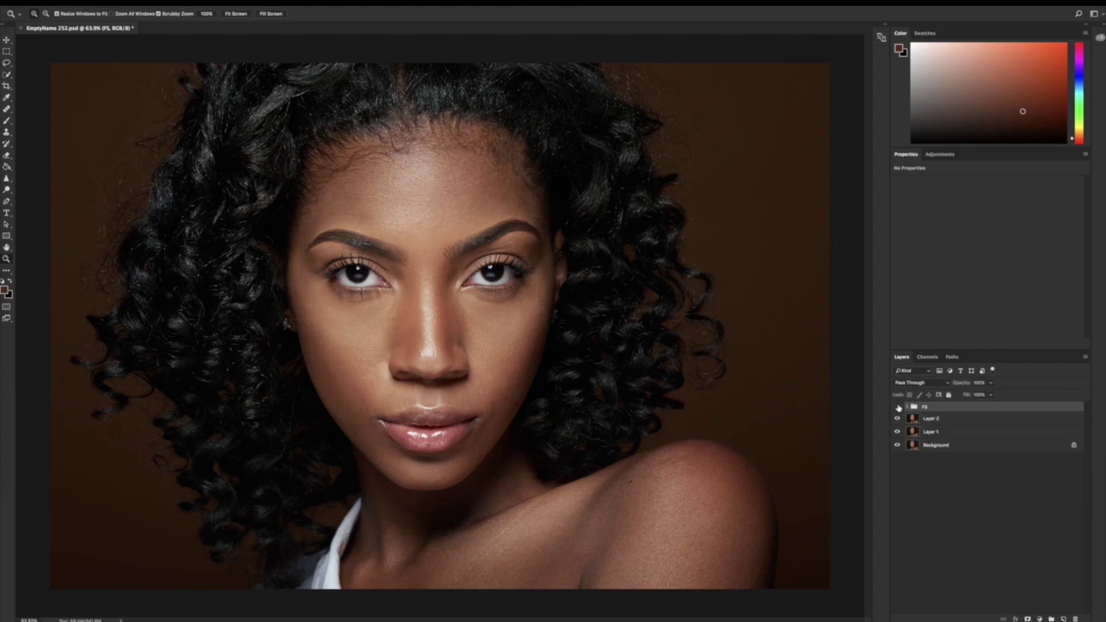
pyautogui.click(897, 408)
pyautogui.click(898, 408)
pyautogui.click(897, 408)
pyautogui.click(897, 408)
pyautogui.click(897, 408)
pyautogui.click(897, 408)
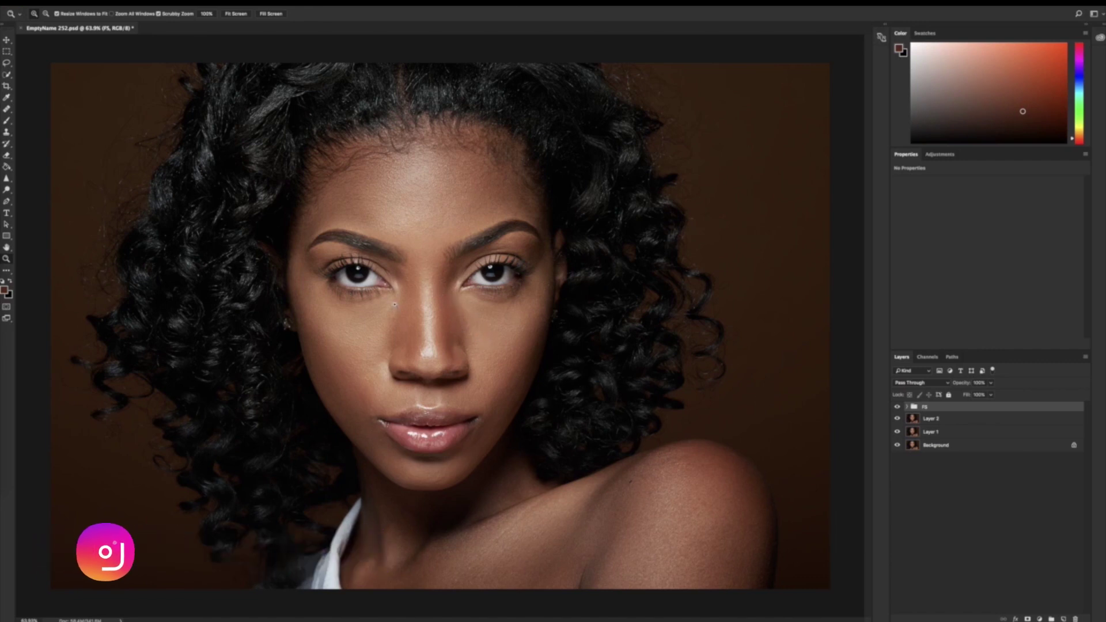
# - Point out the skin beside the nose with the Lasso tool and compare it with the FS group hidden and shown, leaving the group visible
pyautogui.press('l')
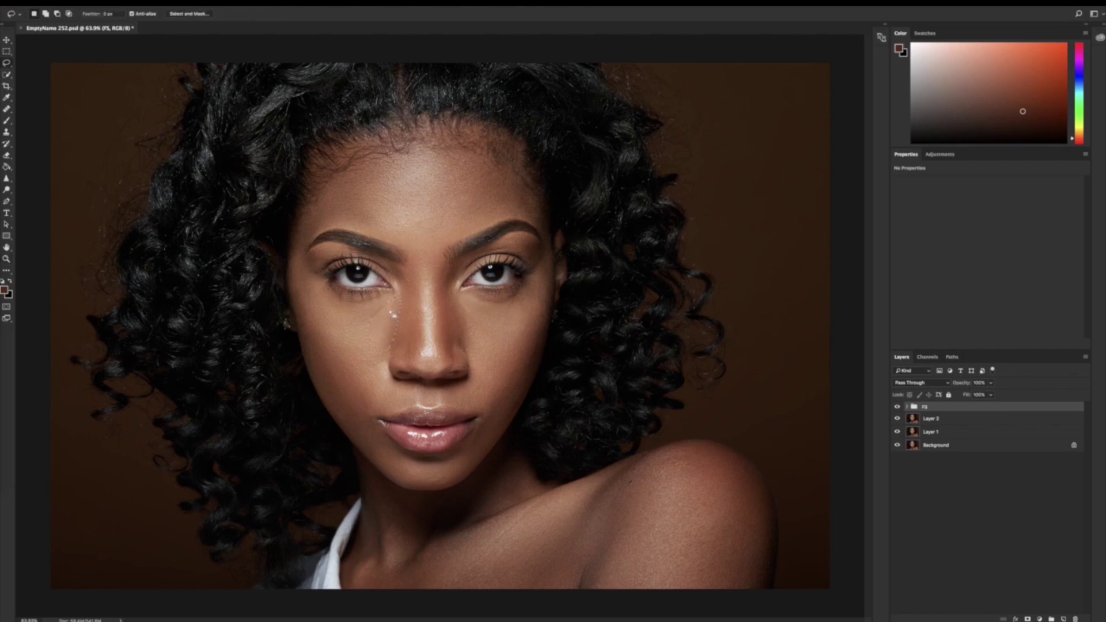
pyautogui.moveTo(391, 314); pyautogui.dragTo(386, 316)
pyautogui.click(897, 407)
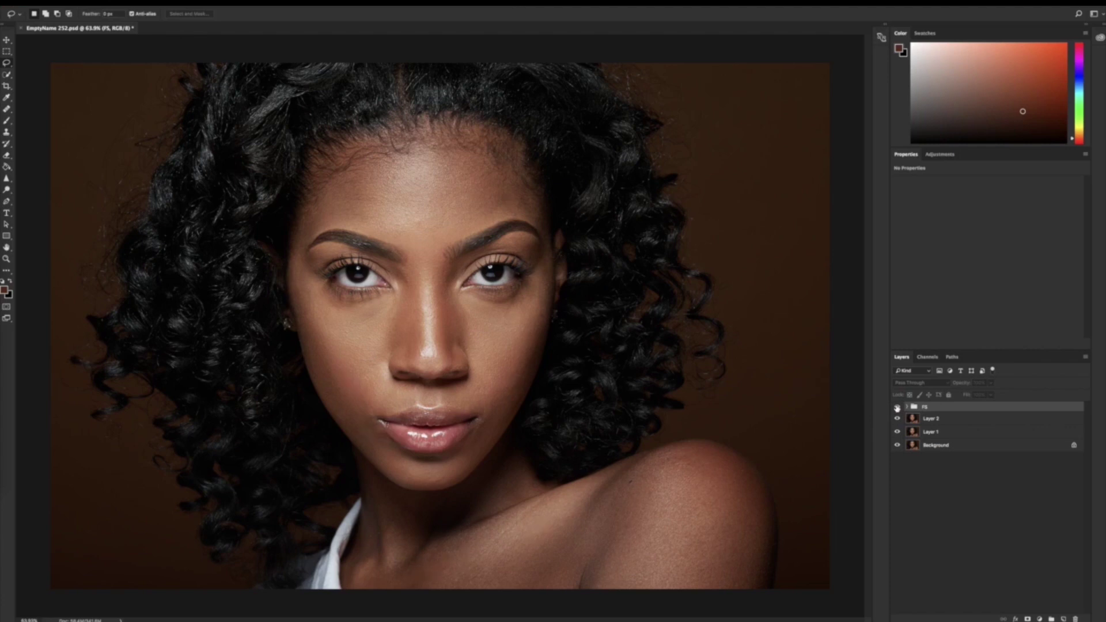
pyautogui.click(897, 408)
pyautogui.click(897, 407)
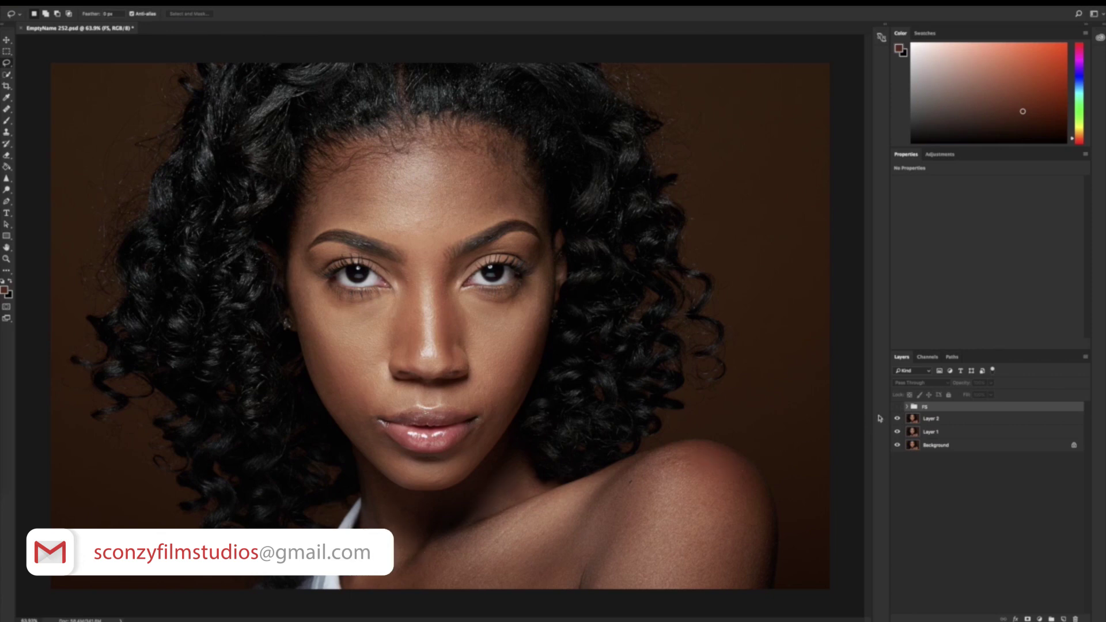
pyautogui.click(897, 407)
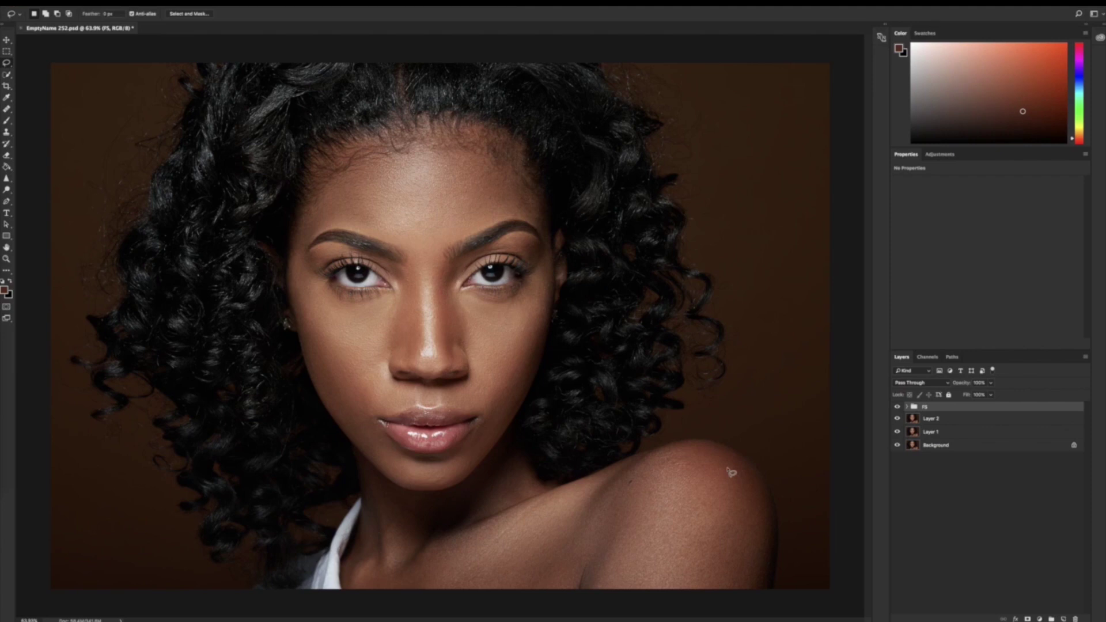
# - Stamp all visible layers into a new merged layer above the FS group
pyautogui.hotkey('ctrl', 'shift', 'alt', 'n')
pyautogui.hotkey('ctrl', 'shift', 'alt', 'e')
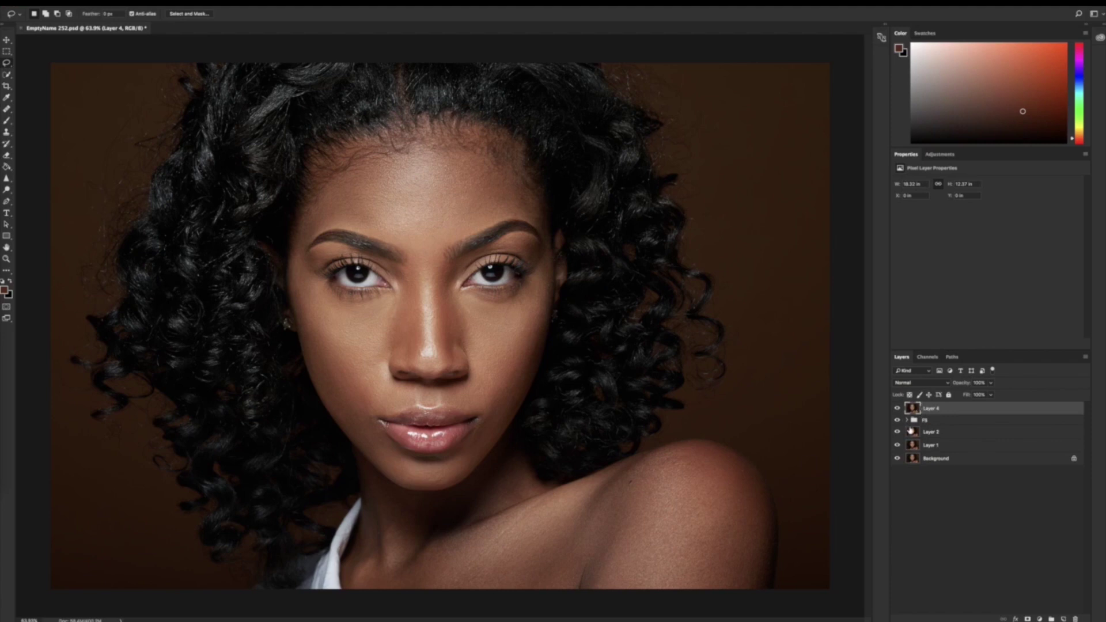
# - Review the frequency separation layers inside the FS group and check where the Actions panel can be shown
pyautogui.click(908, 421)
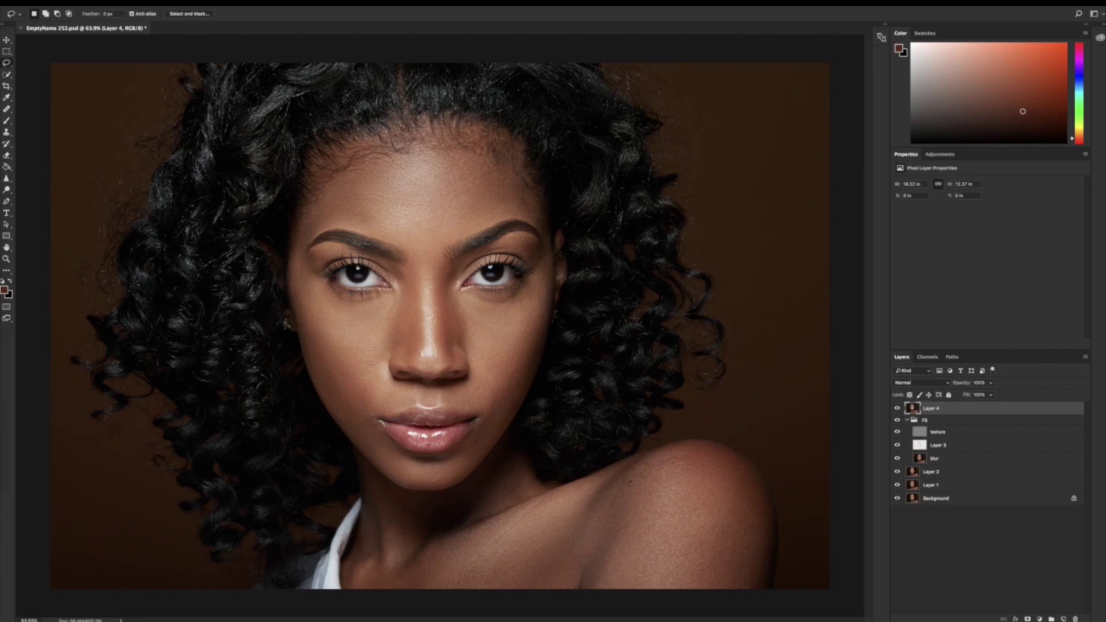
pyautogui.click(189, 2)
pyautogui.moveTo(256, 2)
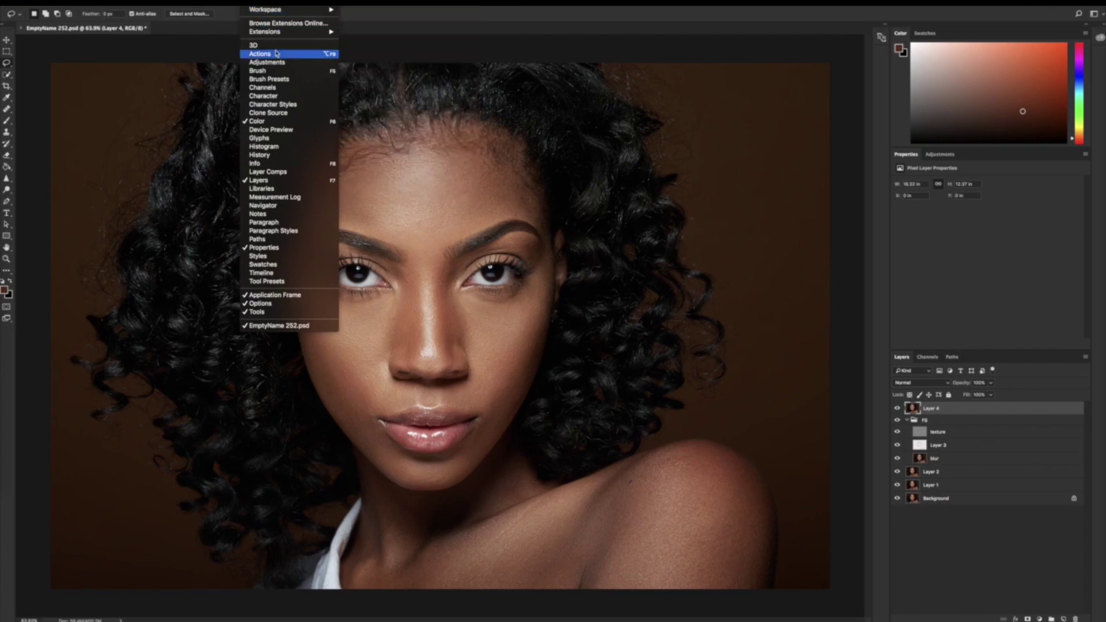
pyautogui.click(613, 55)
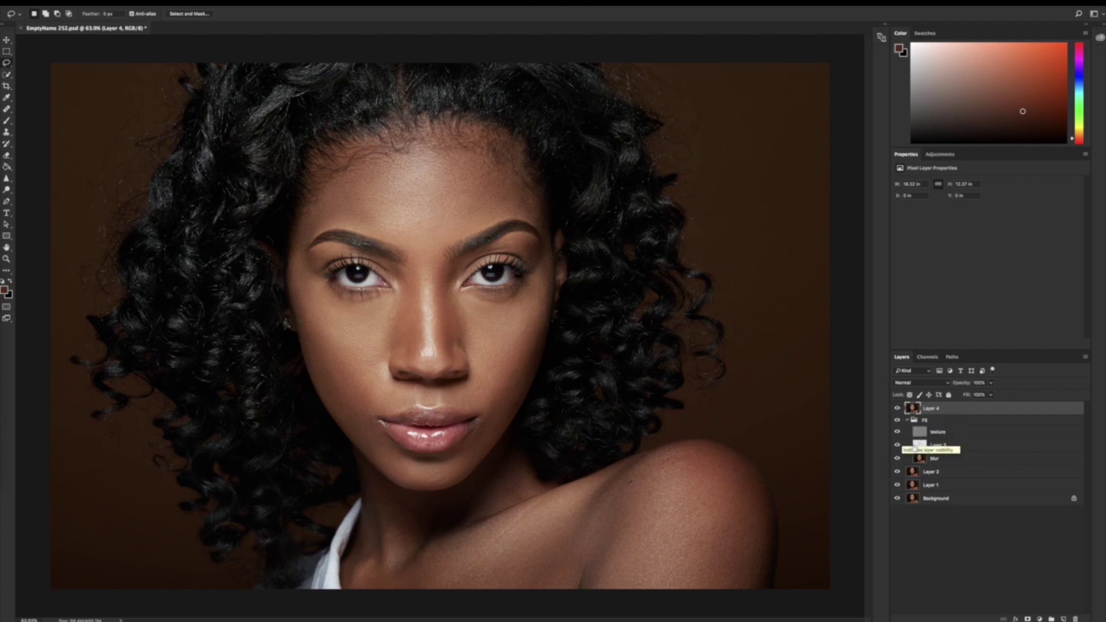
pyautogui.click(908, 421)
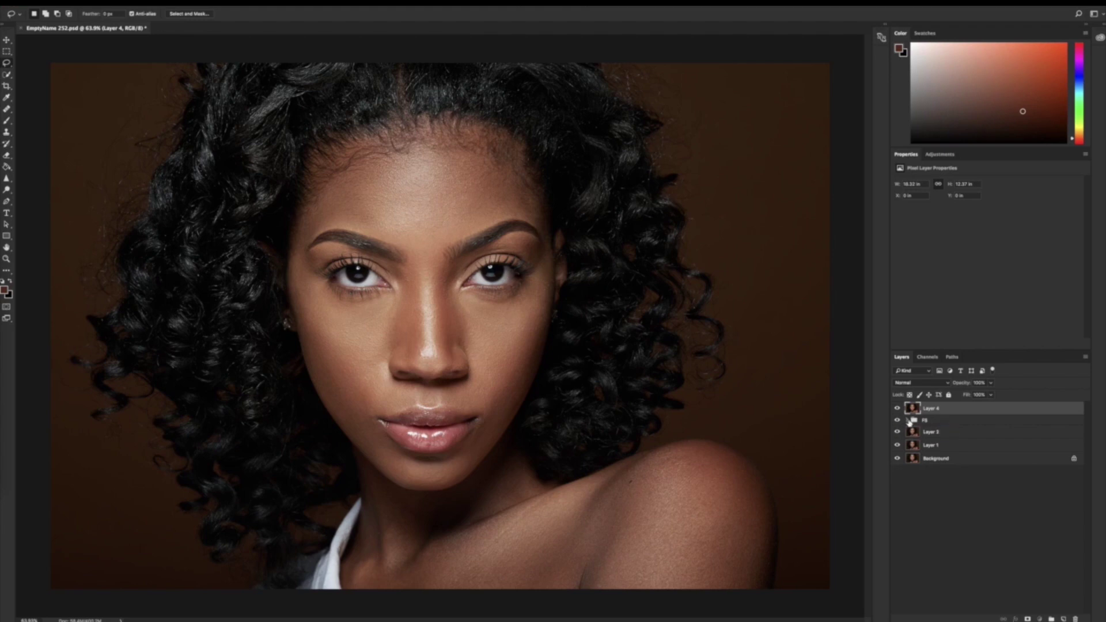
# - Examine Layer 3 and the texture layer inside the FS group, collapse the group and select Layer 4 again
pyautogui.click(907, 420)
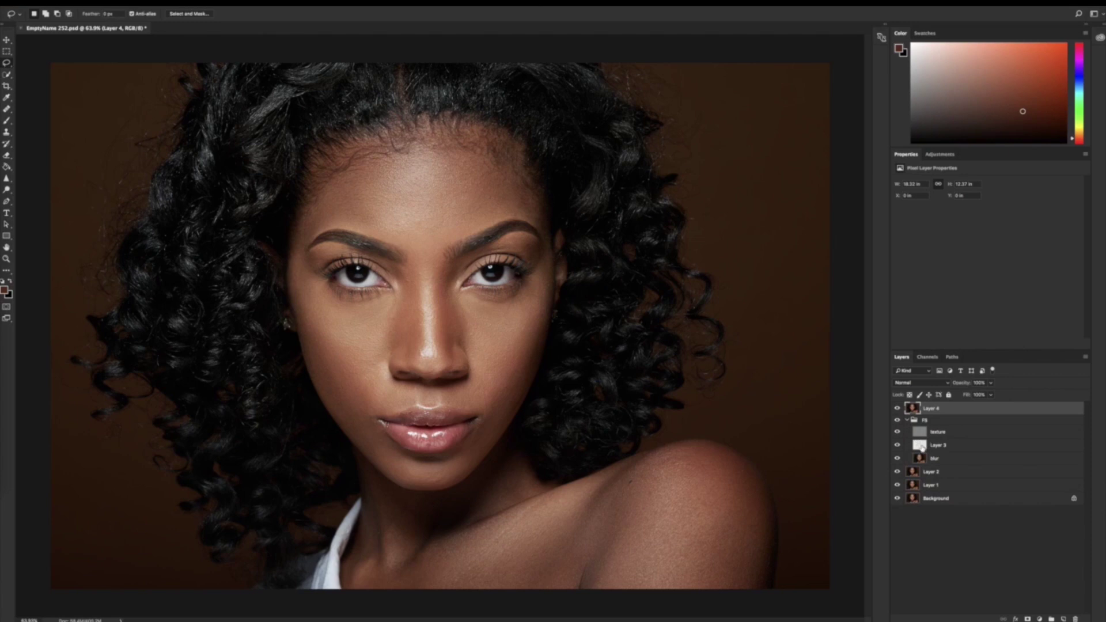
pyautogui.click(921, 447)
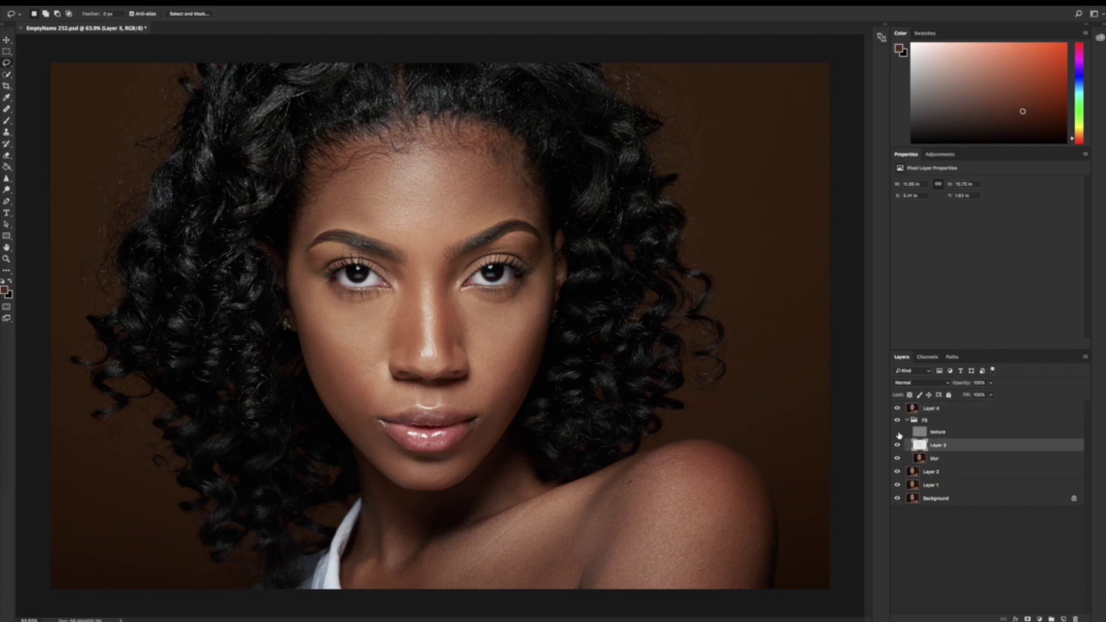
pyautogui.click(898, 432)
pyautogui.click(908, 420)
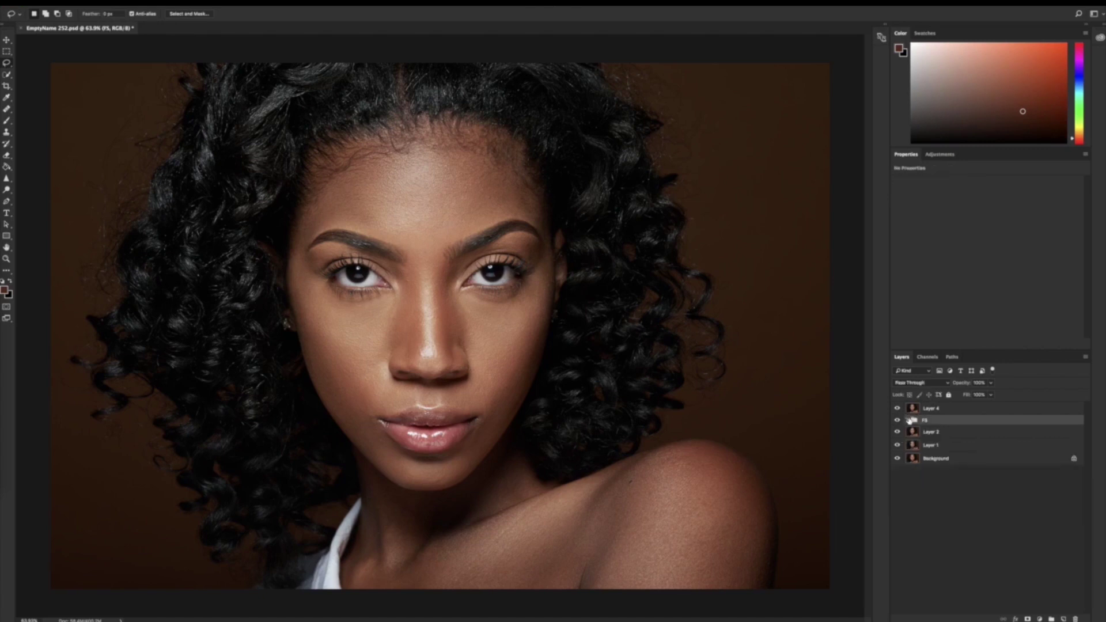
pyautogui.click(911, 409)
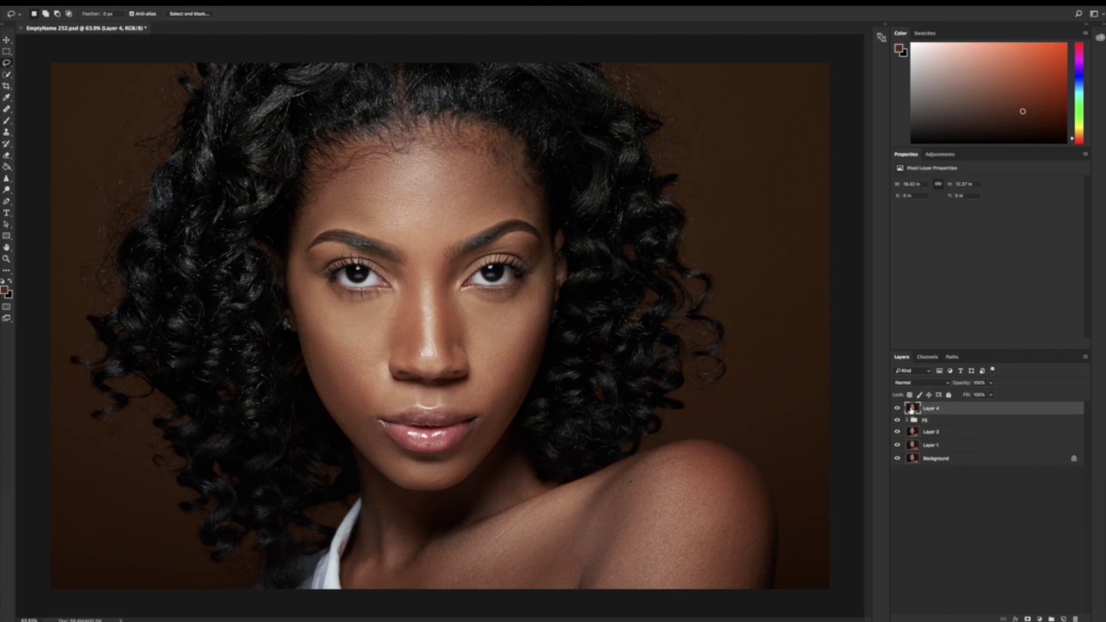